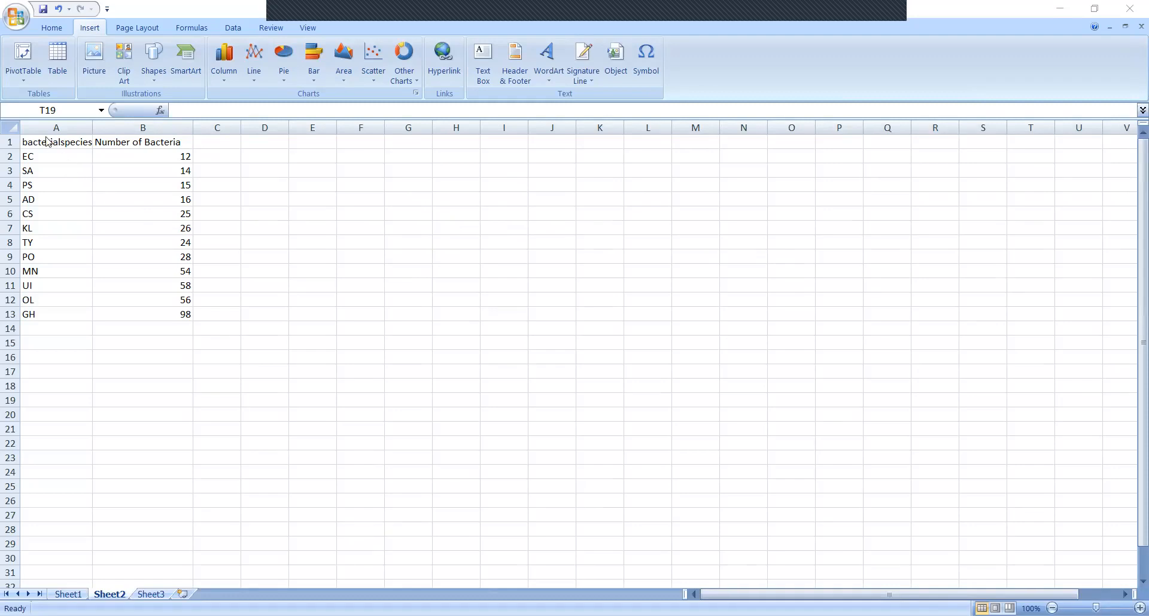
pyautogui.moveTo(47, 141); pyautogui.dragTo(47, 314)
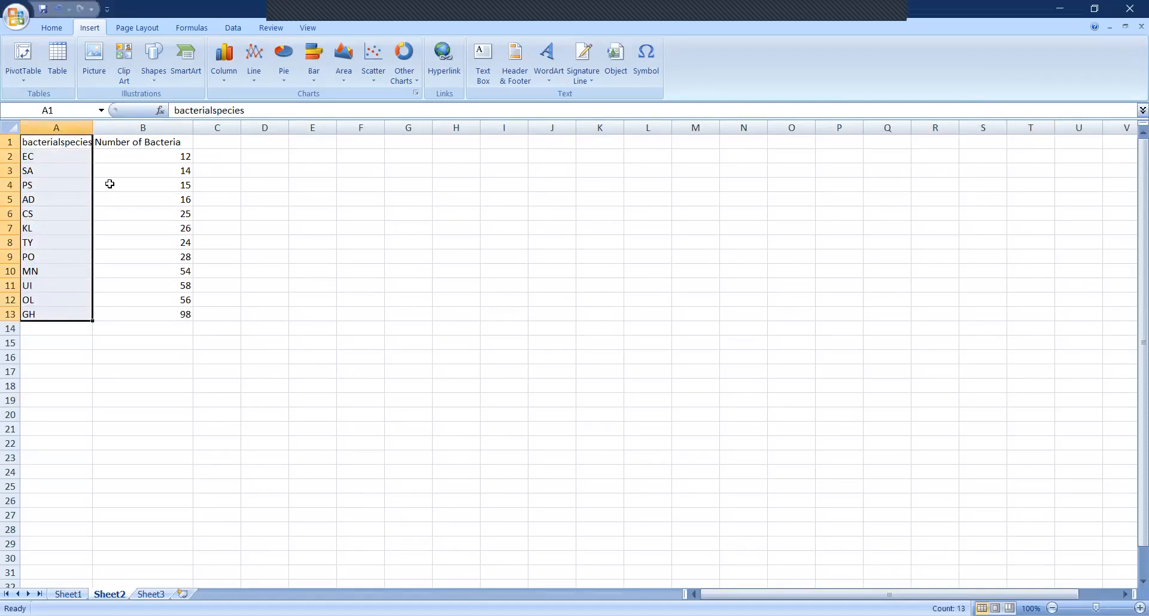
pyautogui.moveTo(127, 143); pyautogui.dragTo(158, 309)
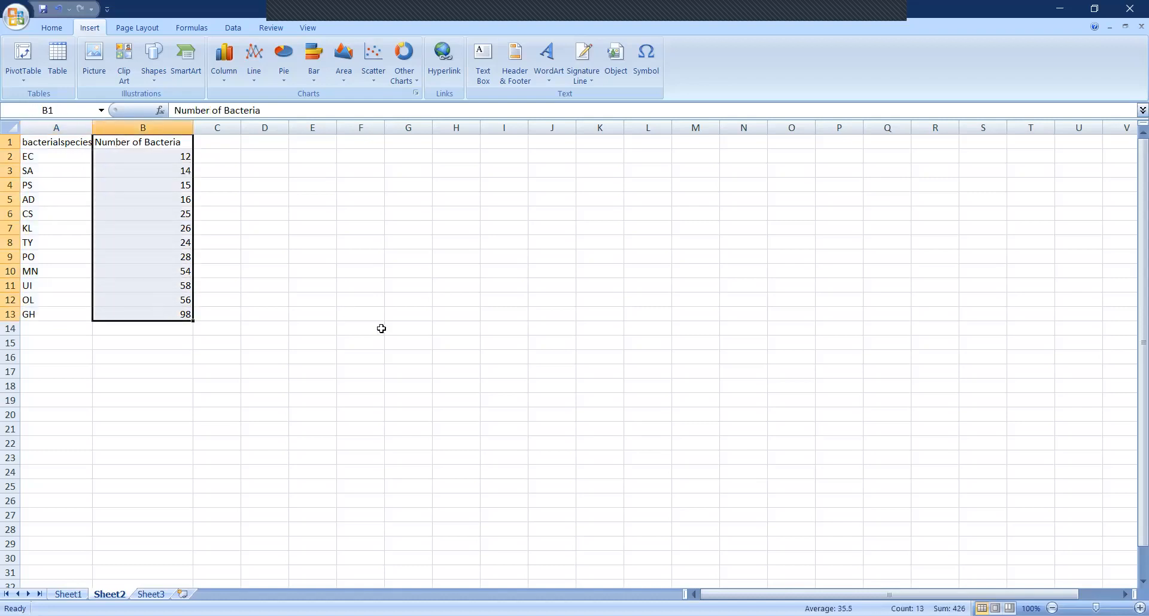
pyautogui.click(339, 241)
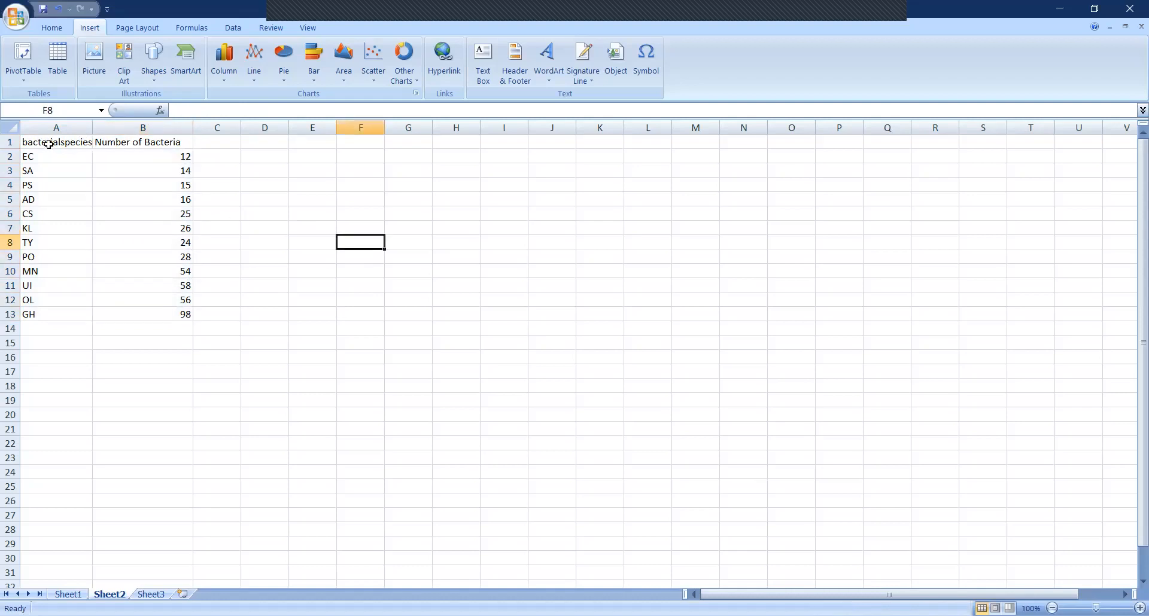
pyautogui.moveTo(49, 144); pyautogui.dragTo(40, 312)
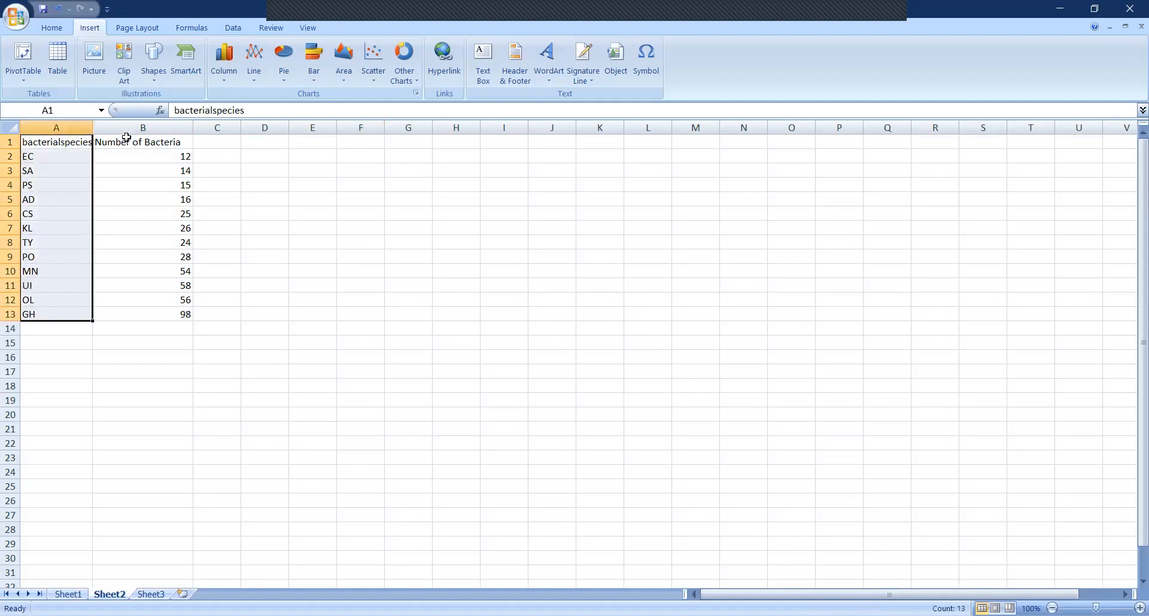
pyautogui.moveTo(122, 142); pyautogui.dragTo(128, 156)
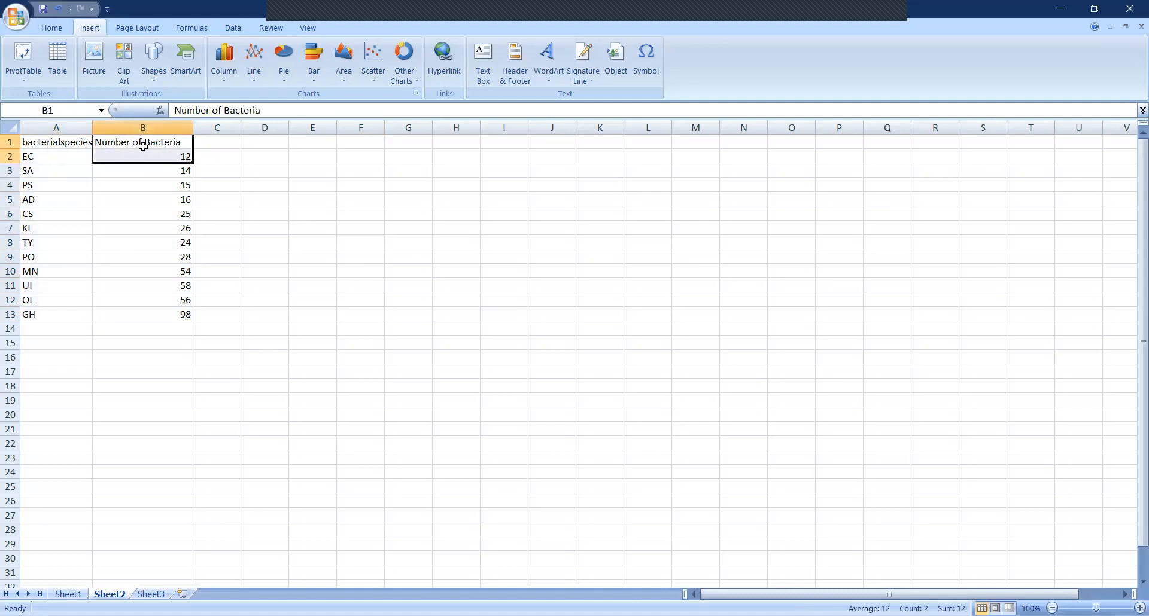
pyautogui.click(257, 173)
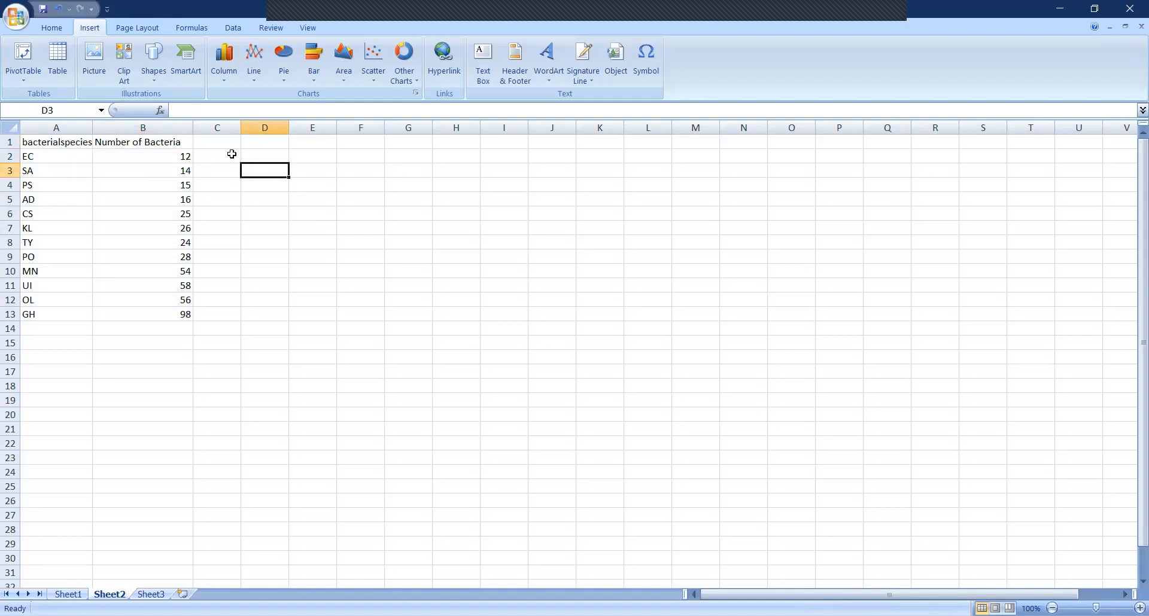
# Insert a 2-D clustered column chart from the bacterial species and Number of Bacteria data in A1:B13.
pyautogui.moveTo(31, 144); pyautogui.dragTo(128, 315)
pyautogui.click(61, 32)
pyautogui.click(84, 31)
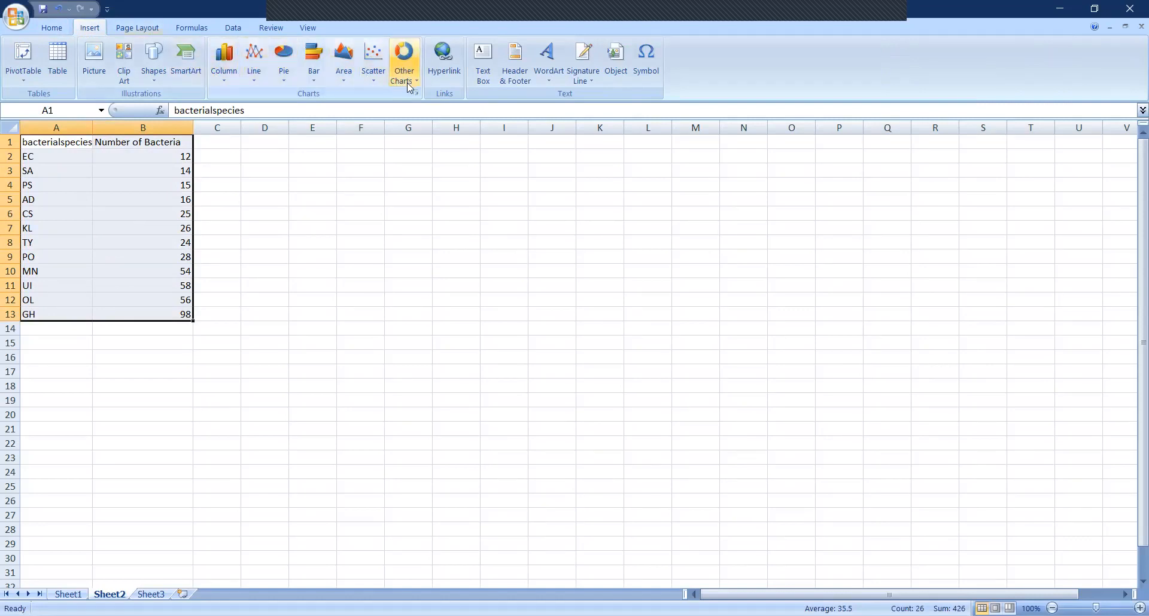
pyautogui.click(228, 71)
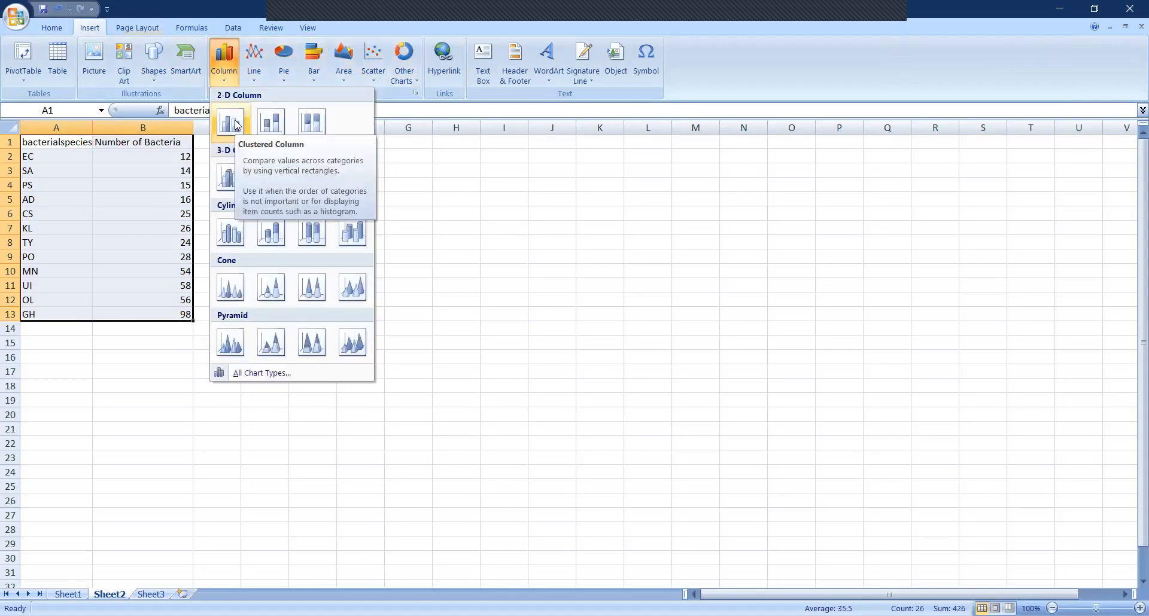
pyautogui.click(235, 124)
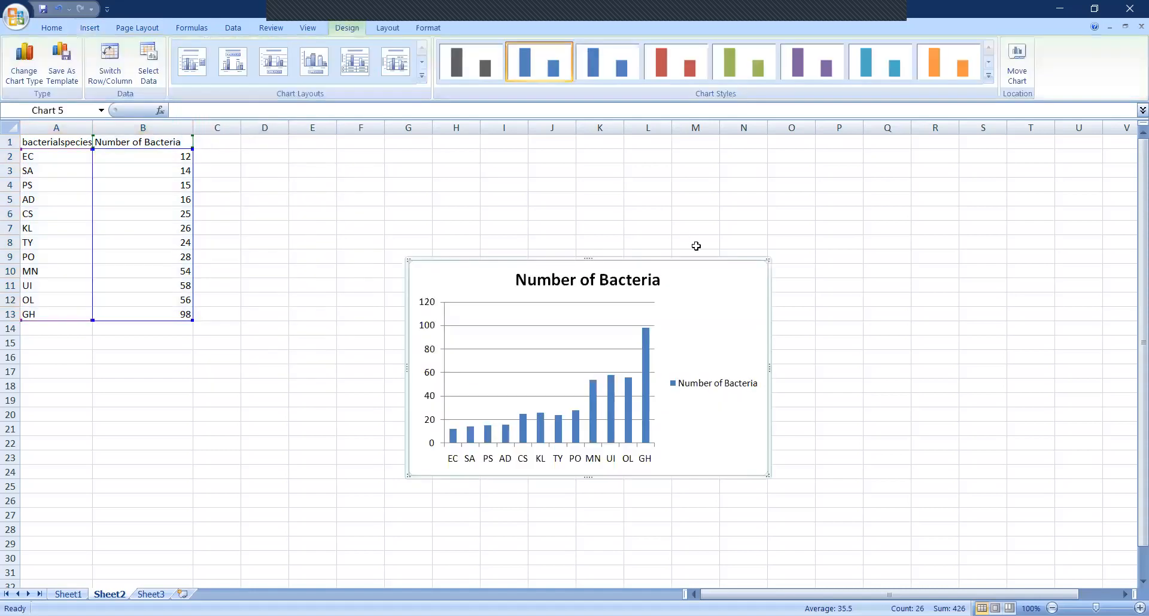
# Enlarge the column chart and place it beside the data, spanning roughly columns G to R and rows 3 to 24.
pyautogui.moveTo(713, 303); pyautogui.dragTo(732, 226)
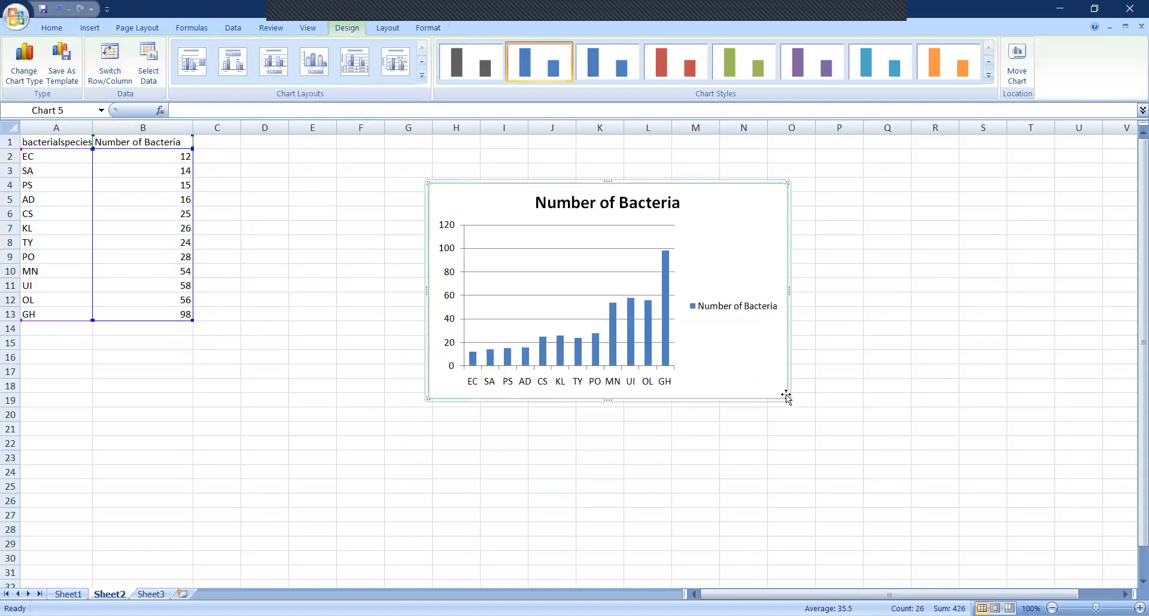
pyautogui.moveTo(822, 415); pyautogui.dragTo(997, 503)
pyautogui.moveTo(941, 223); pyautogui.dragTo(901, 203)
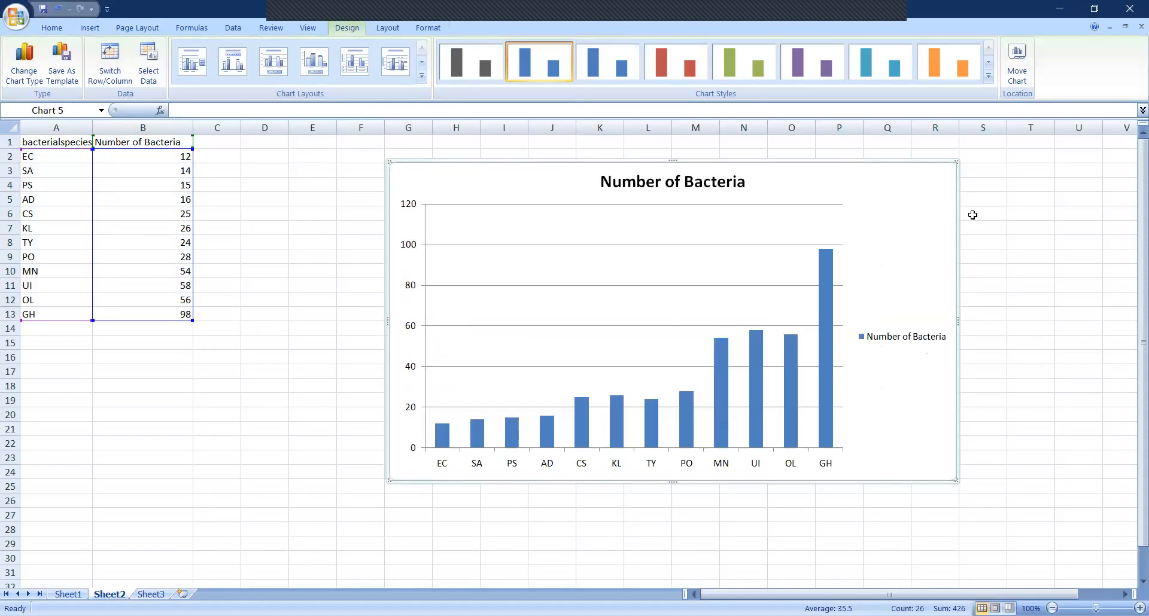
pyautogui.click(1015, 193)
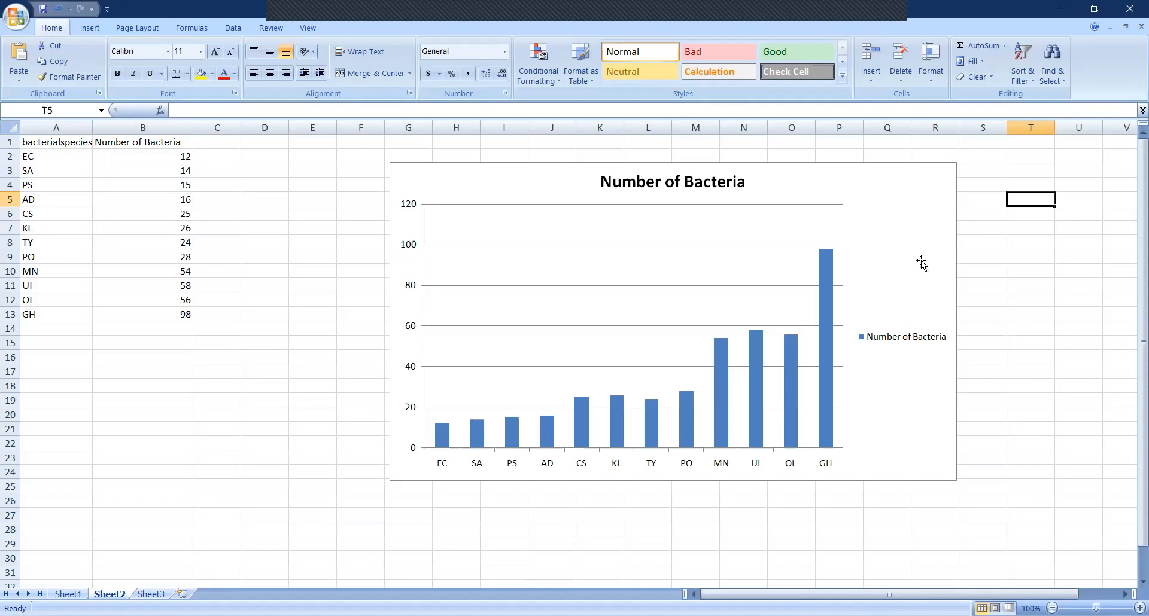
# Give the chart's Number of Bacteria columns a solid dark grey fill from the theme colors.
pyautogui.click(832, 278)
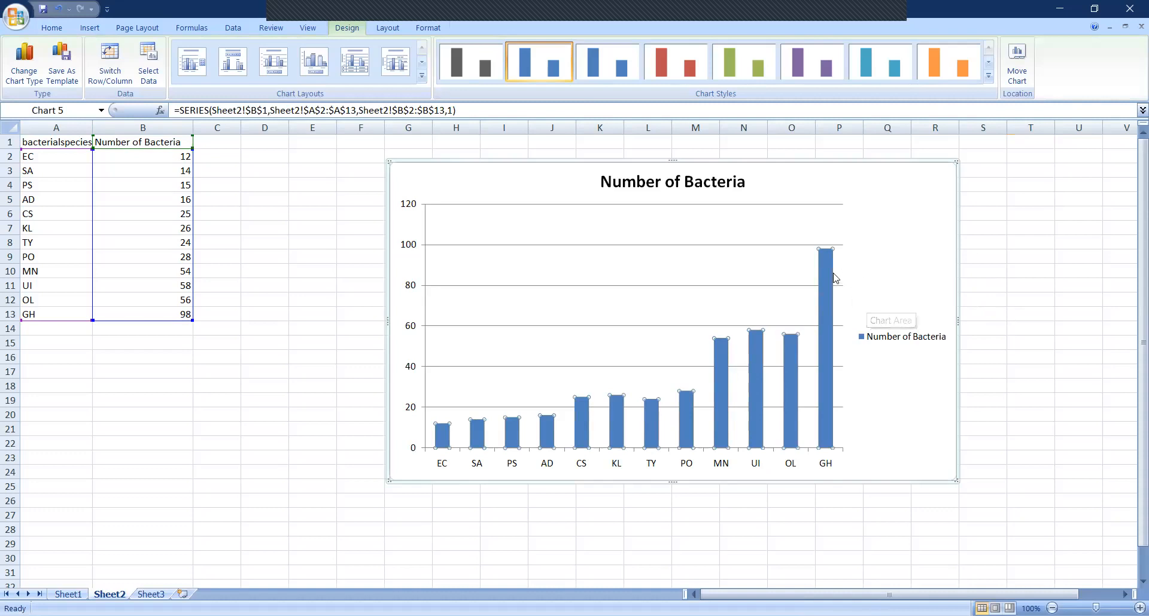
pyautogui.moveTo(829, 281)
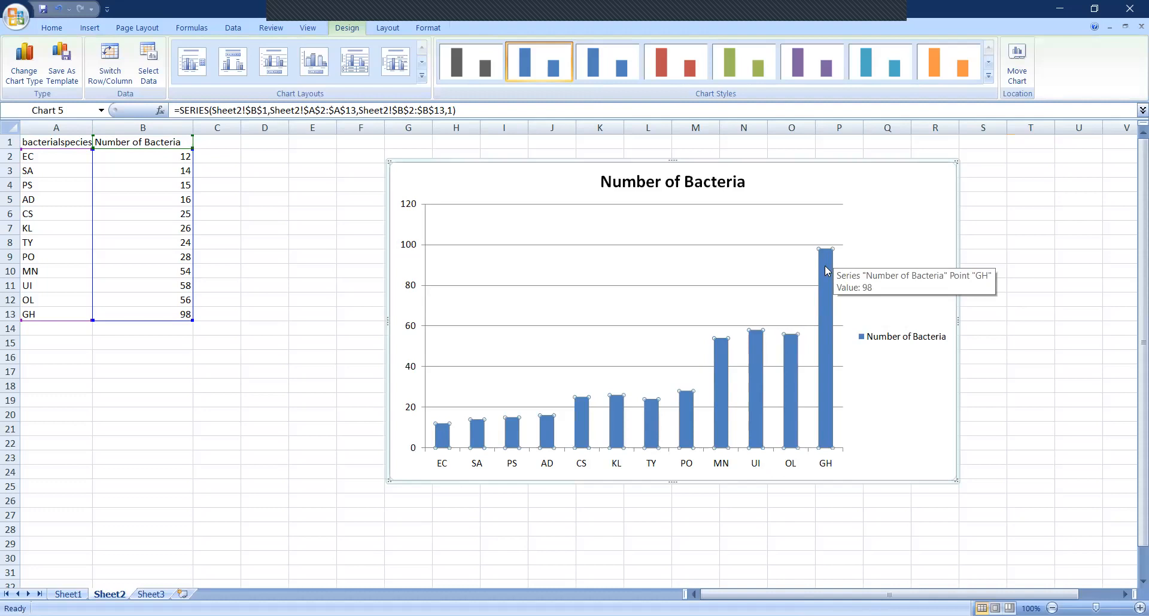
pyautogui.rightClick(826, 267)
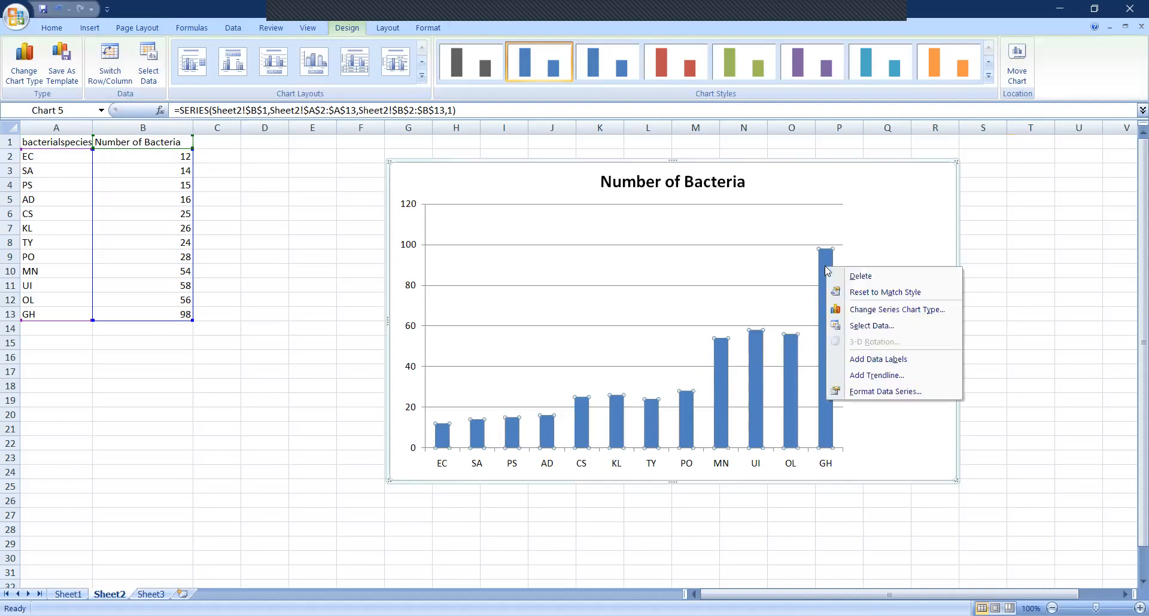
pyautogui.click(875, 392)
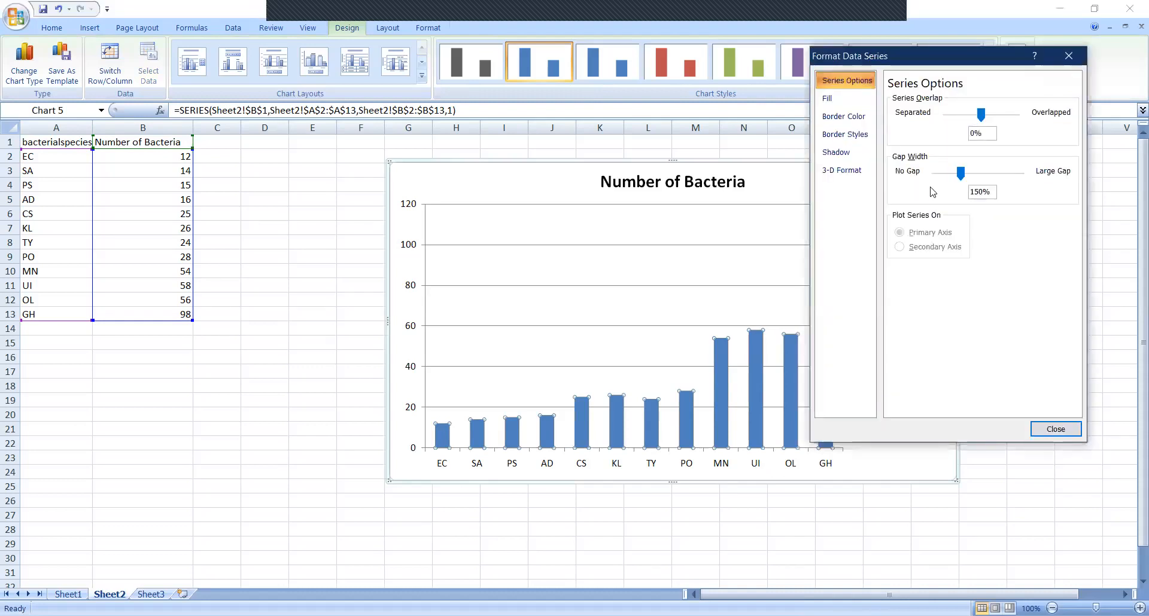
pyautogui.click(848, 99)
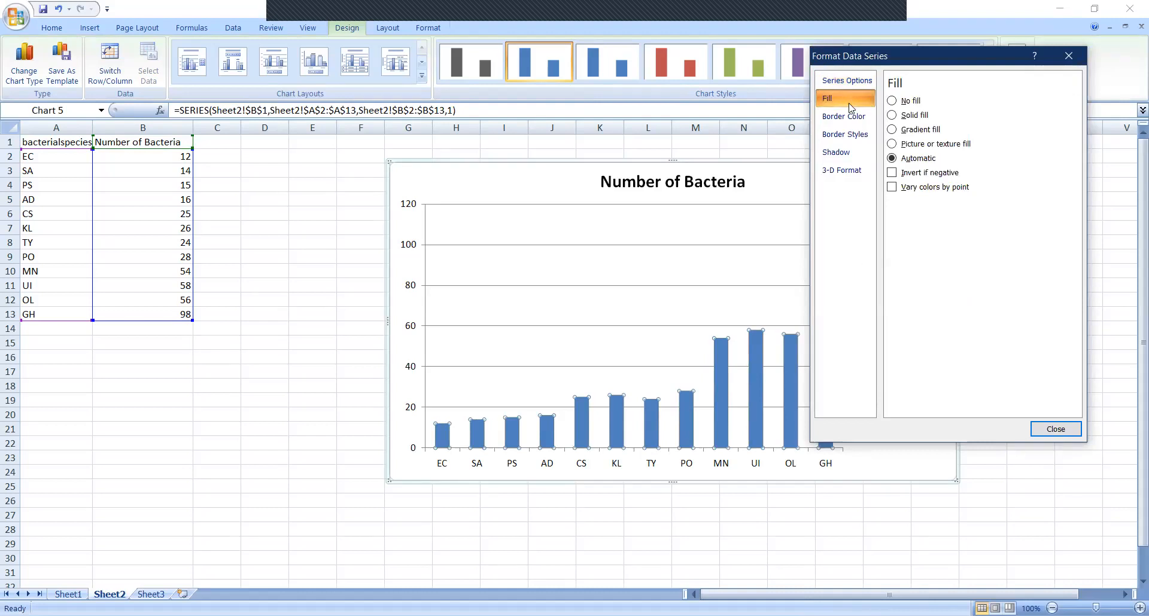
pyautogui.click(915, 115)
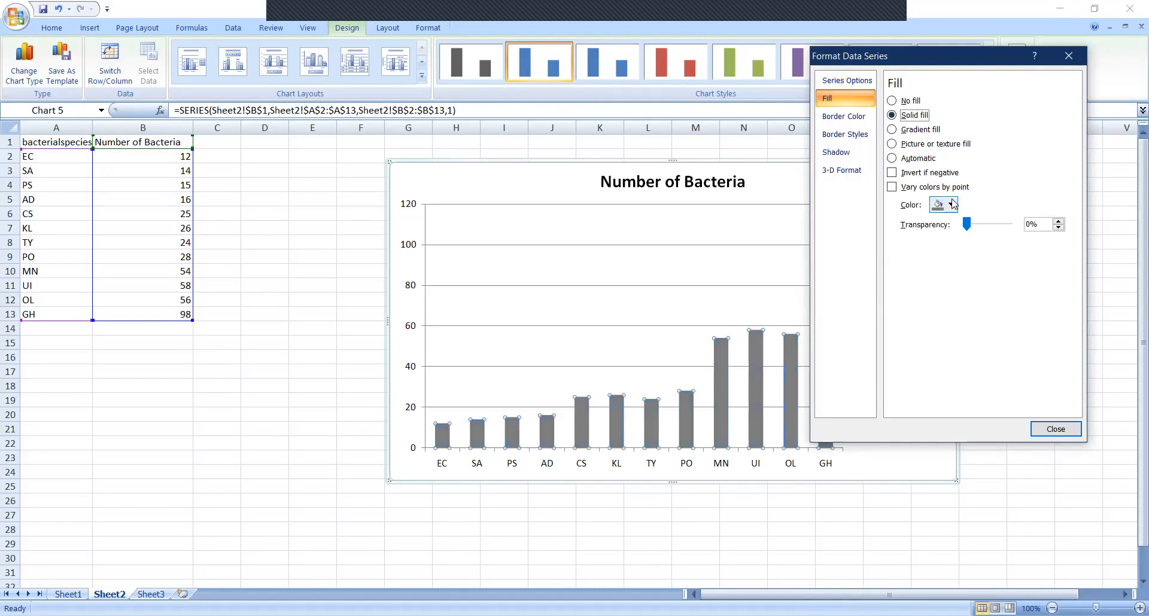
pyautogui.click(952, 204)
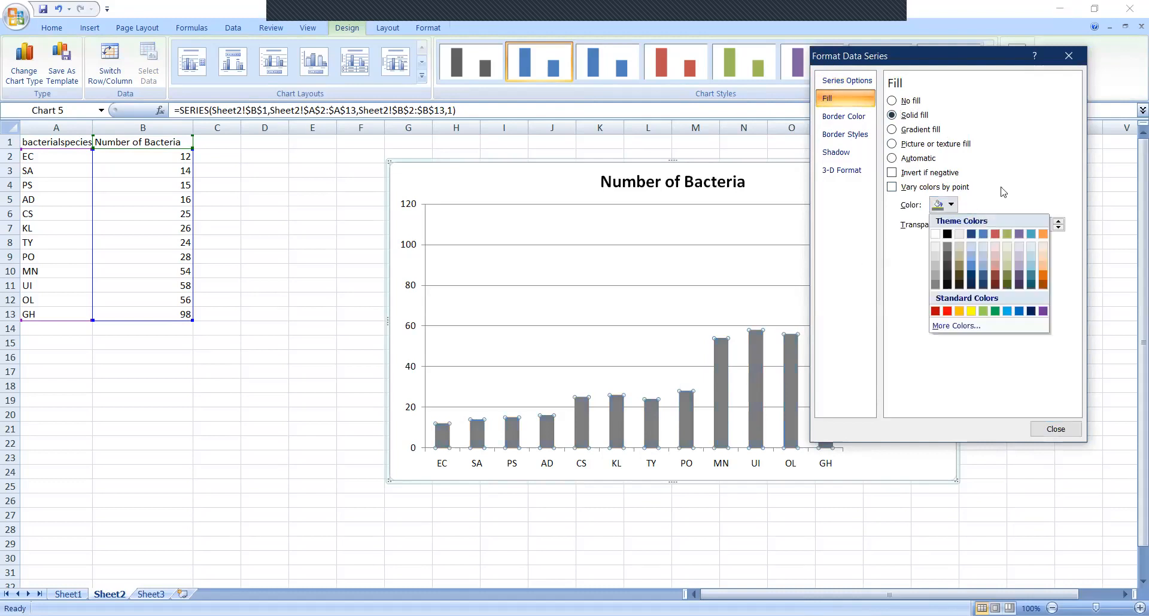
pyautogui.click(935, 286)
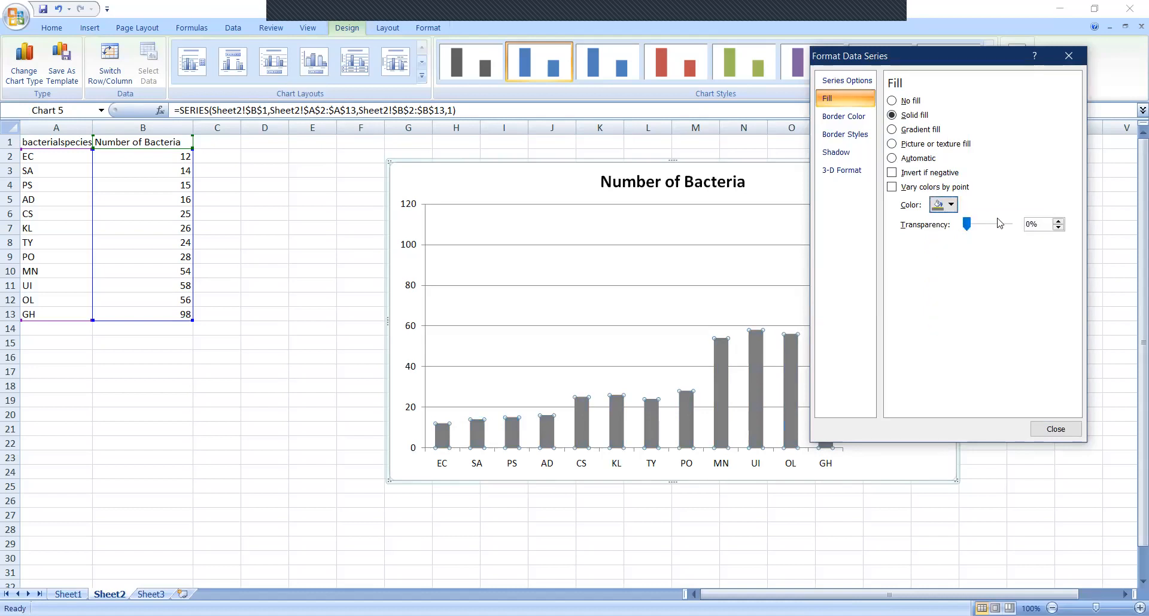
# Outline the data series columns with a solid black border line and close the series formatting.
pyautogui.click(840, 118)
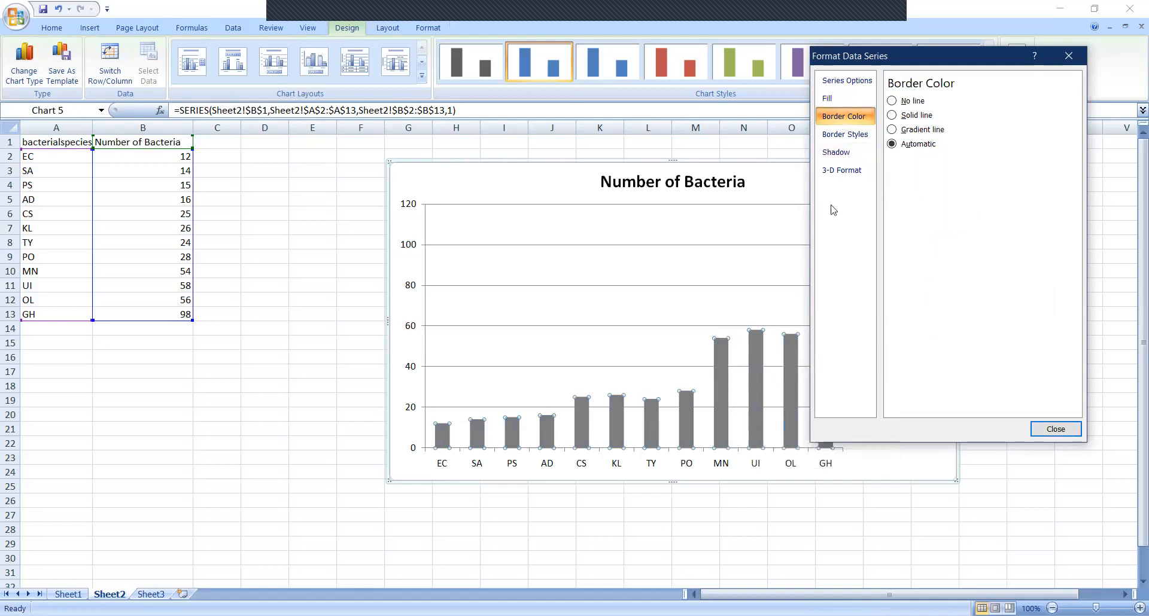
pyautogui.click(908, 117)
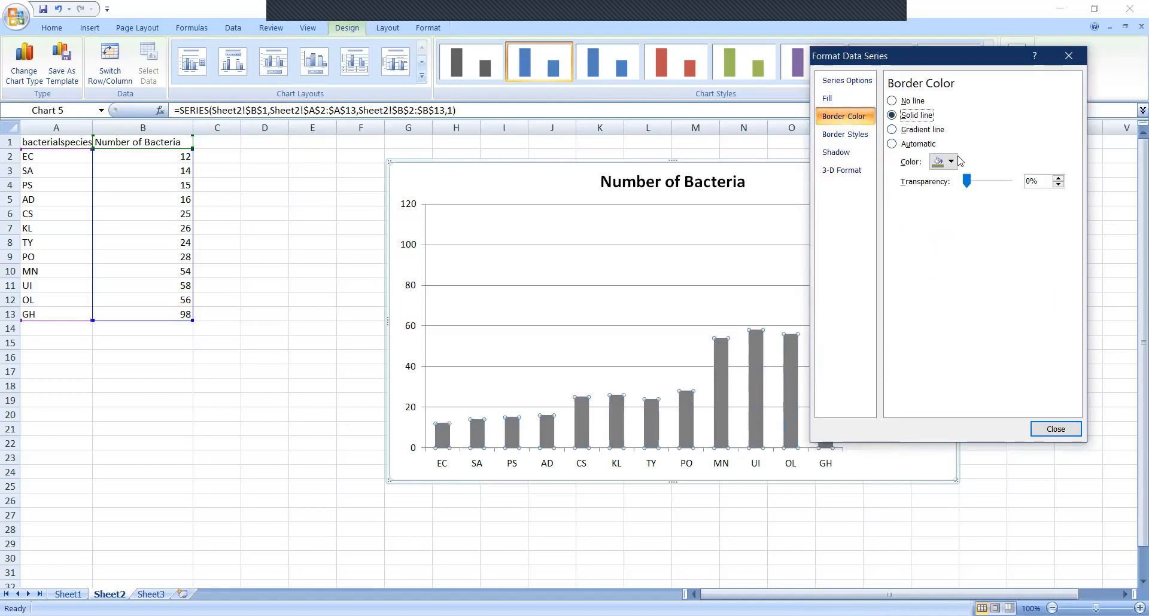
pyautogui.click(951, 163)
pyautogui.click(947, 191)
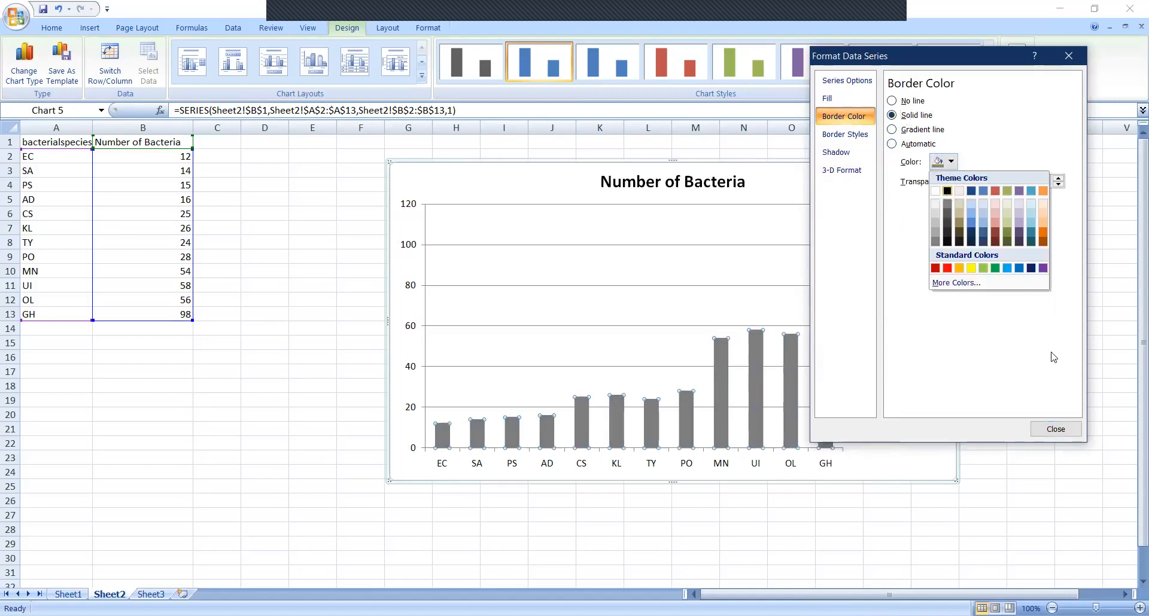
pyautogui.click(1053, 429)
pyautogui.click(1027, 357)
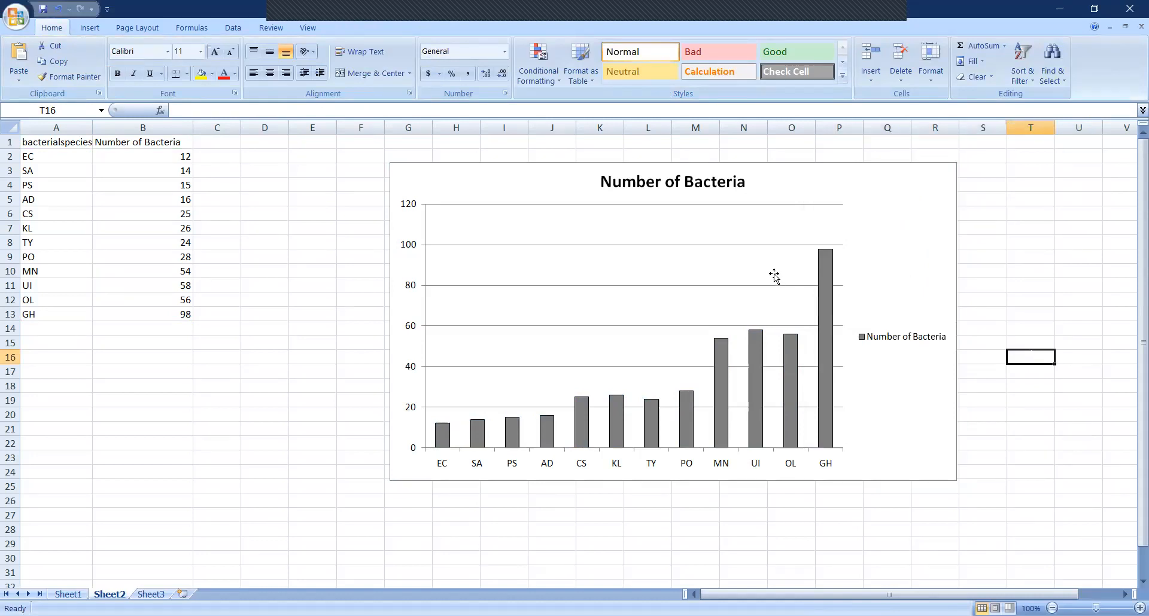
# Change the dash type of the vertical axis major gridlines to the square-dot line style.
pyautogui.click(708, 204)
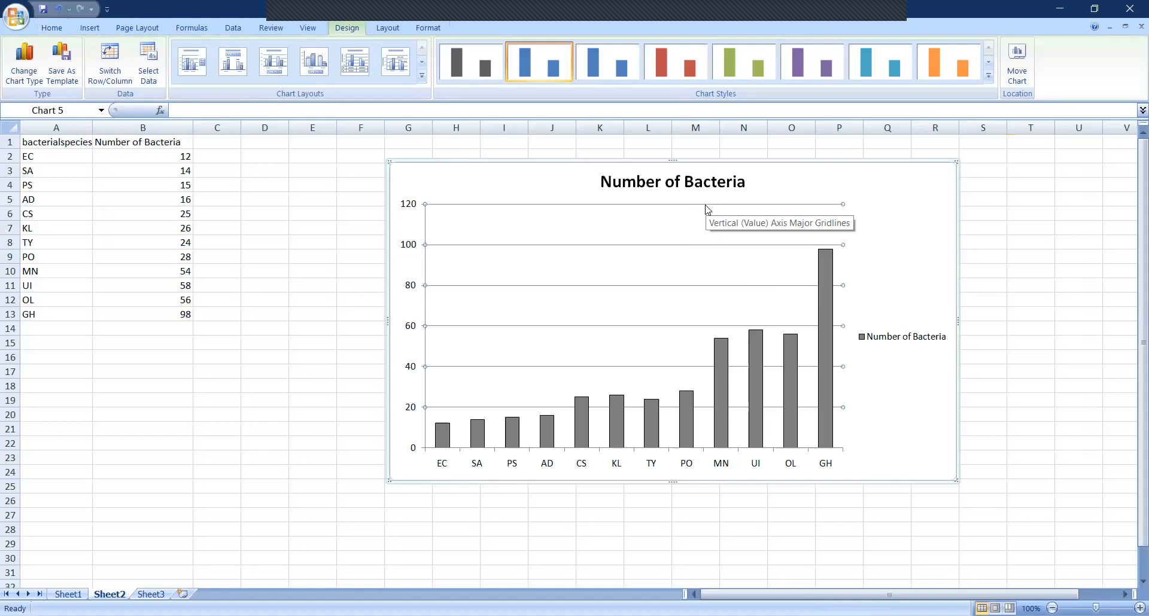
pyautogui.rightClick(707, 209)
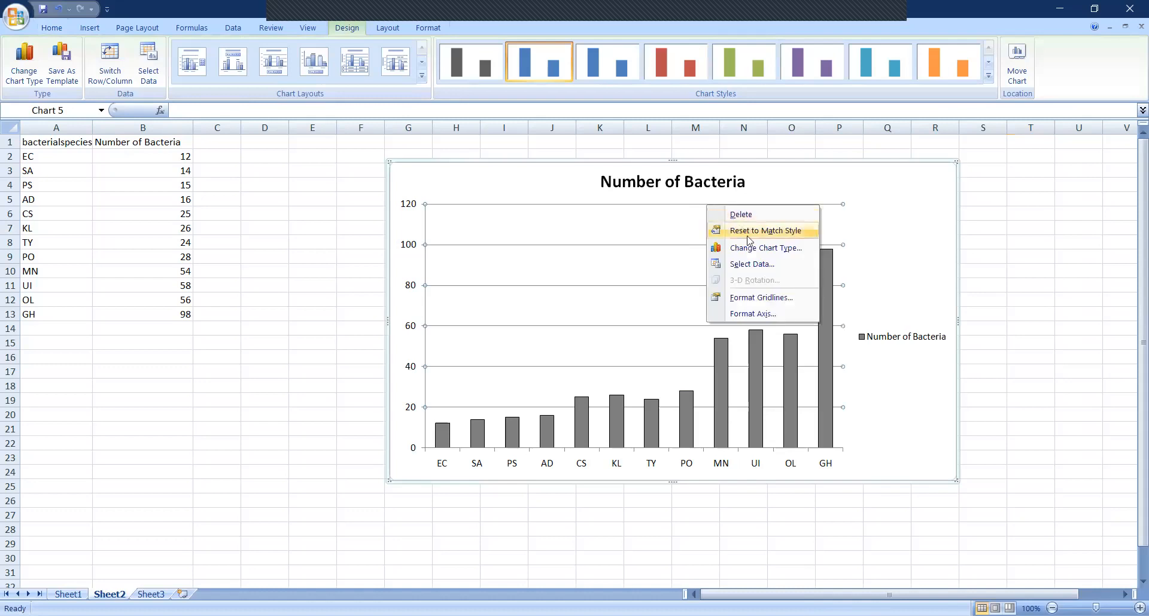
pyautogui.click(760, 298)
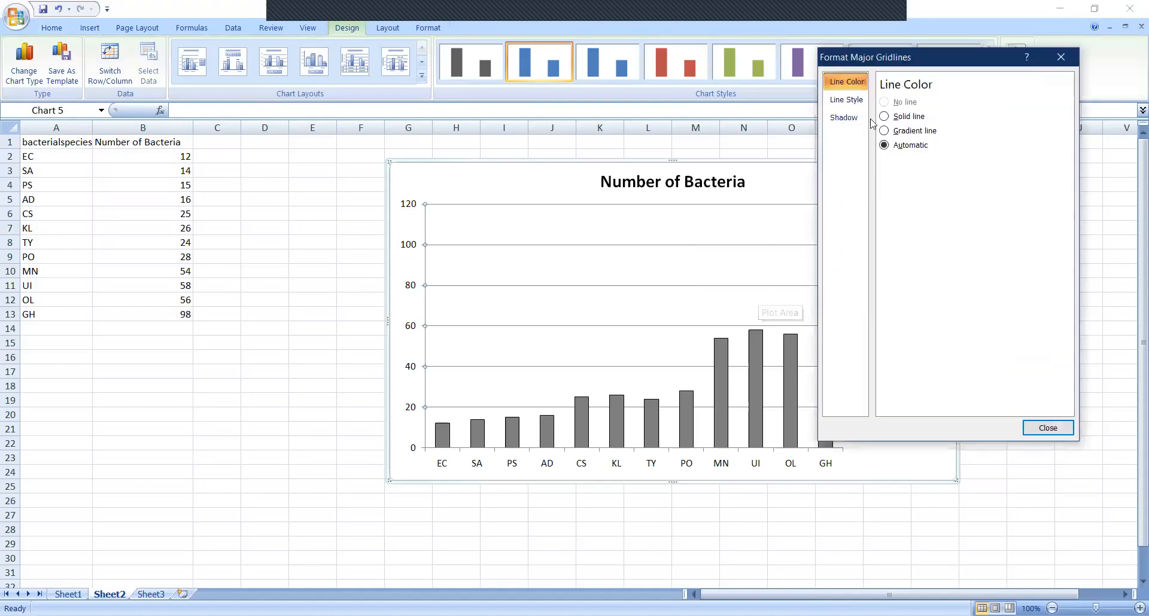
pyautogui.click(842, 102)
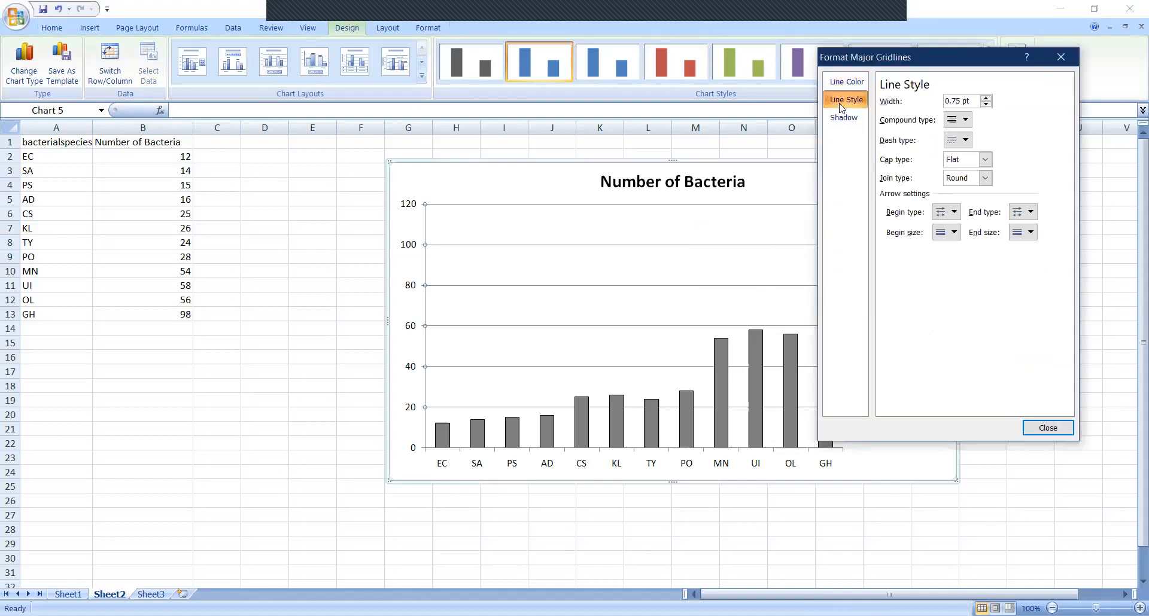
pyautogui.click(952, 146)
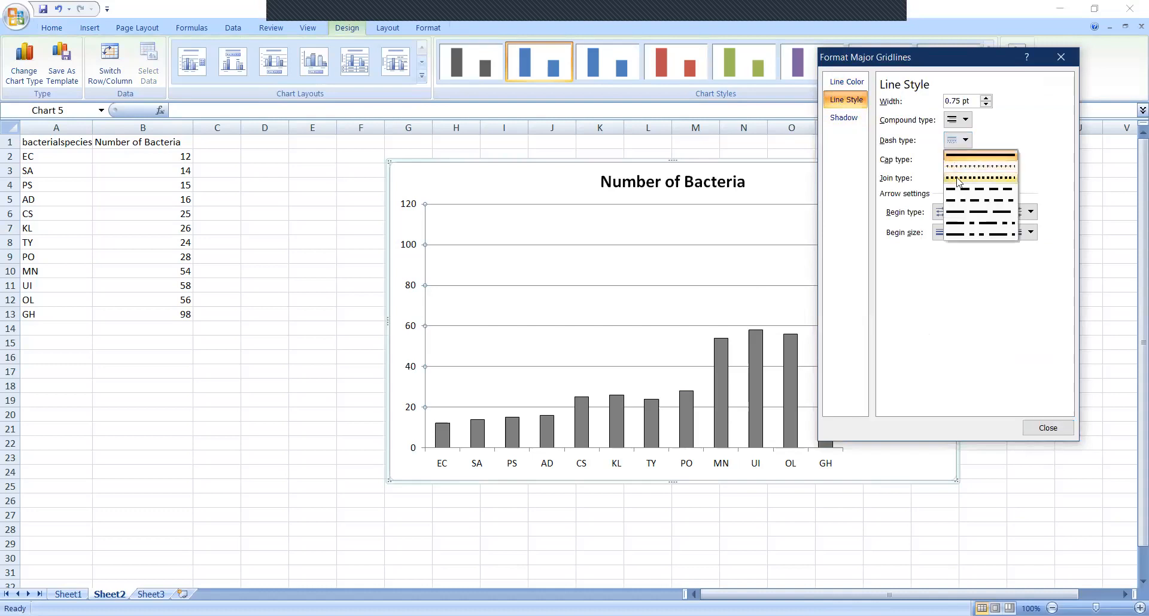
pyautogui.click(957, 179)
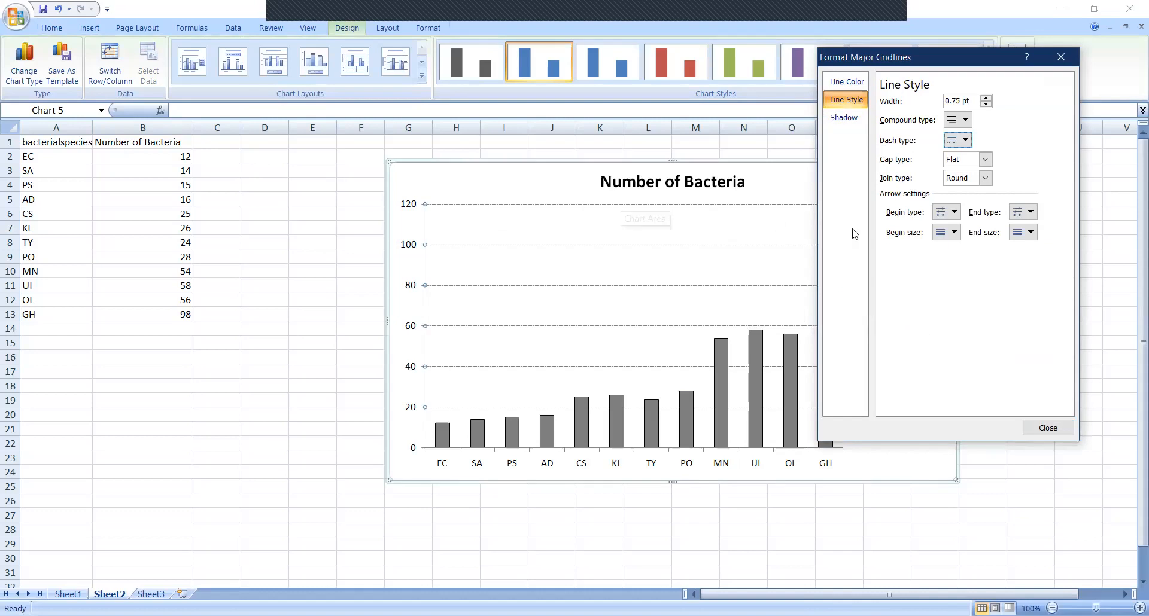
pyautogui.click(1042, 428)
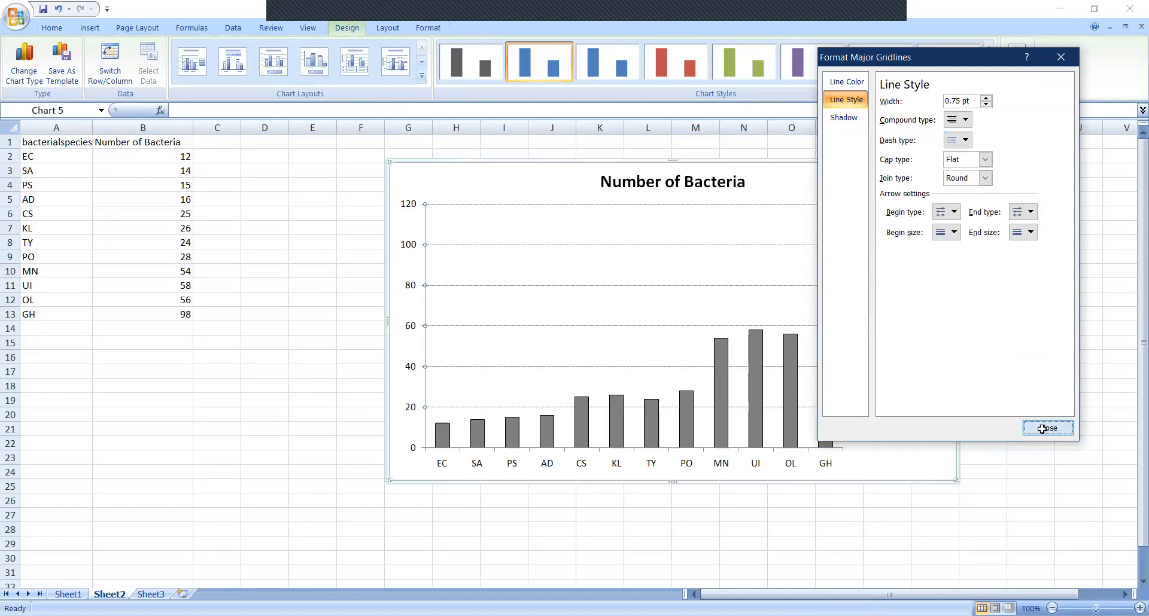
pyautogui.click(1032, 338)
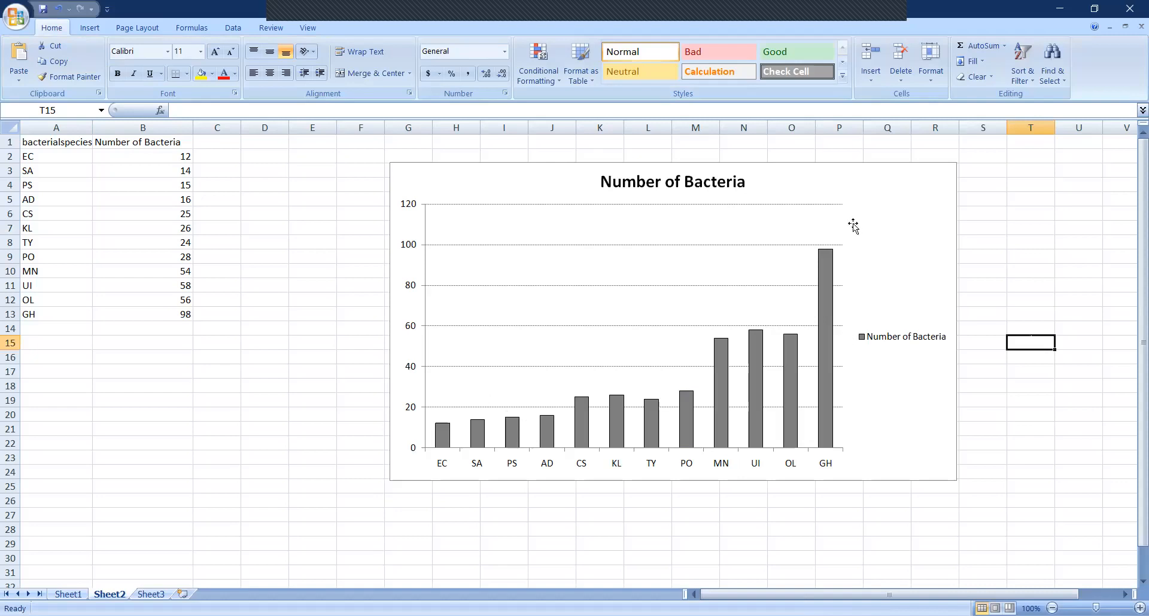
# Outline the chart area with a solid black border line and close the chart area formatting.
pyautogui.click(899, 206)
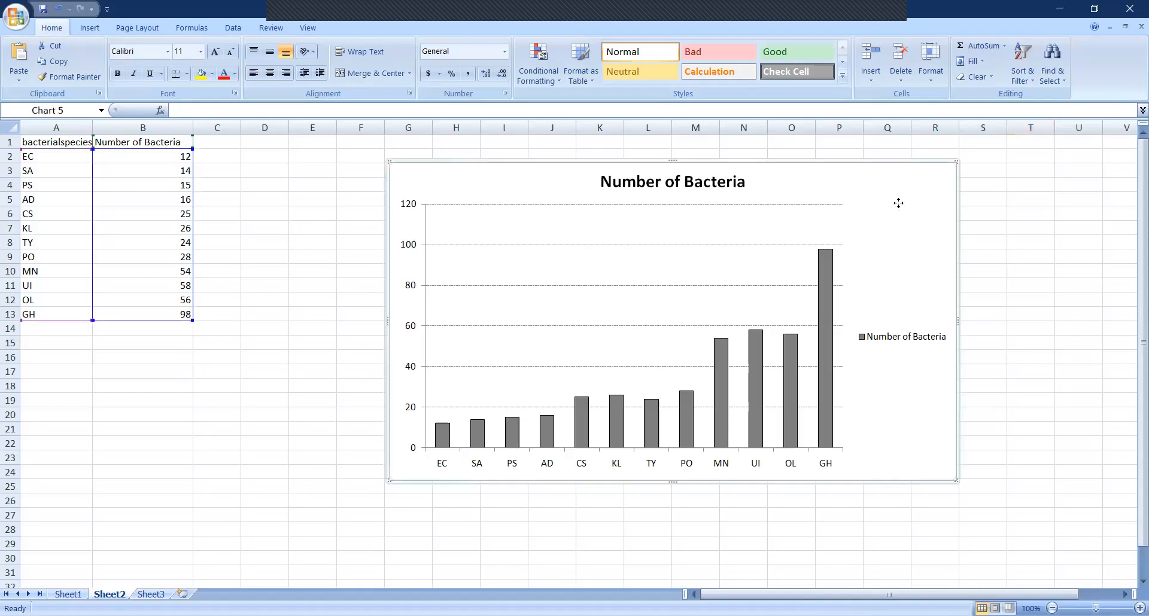
pyautogui.rightClick(899, 203)
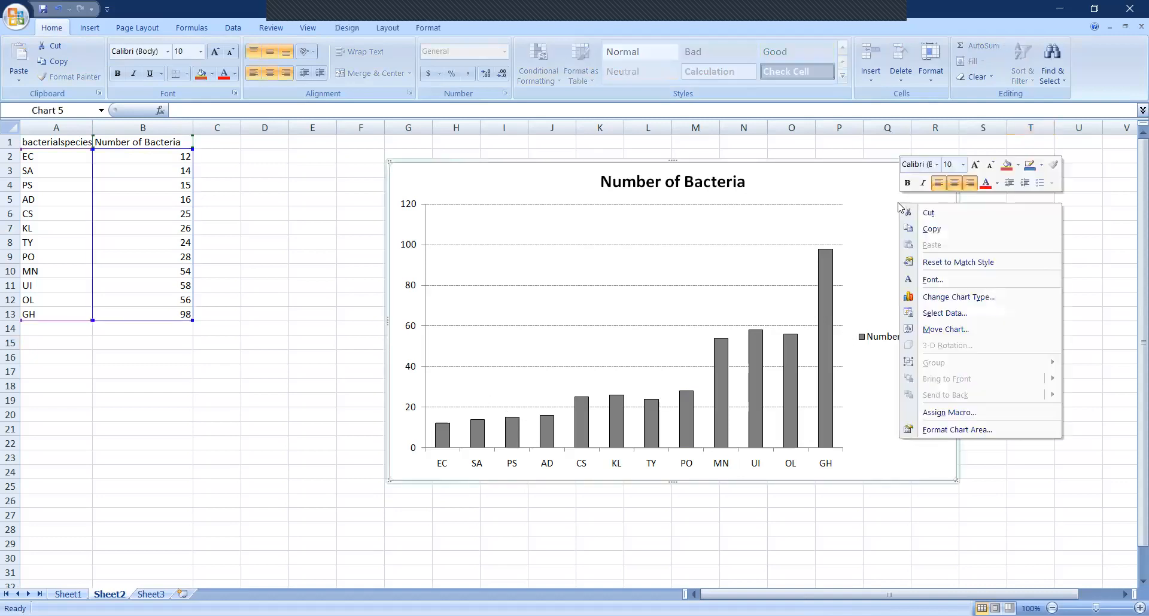
pyautogui.click(951, 431)
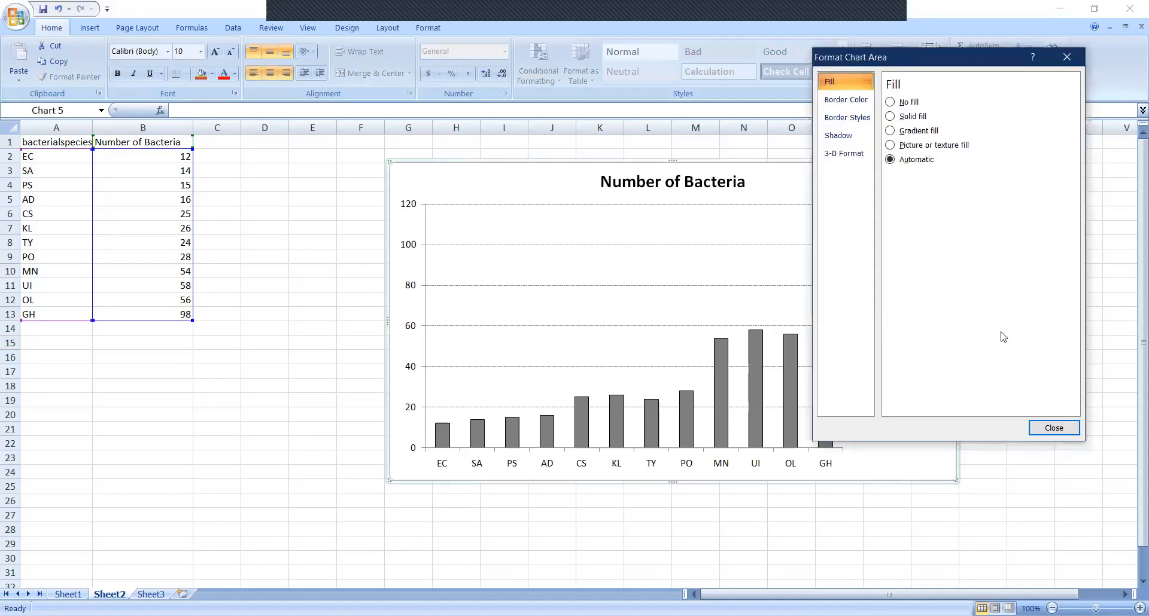
pyautogui.click(851, 101)
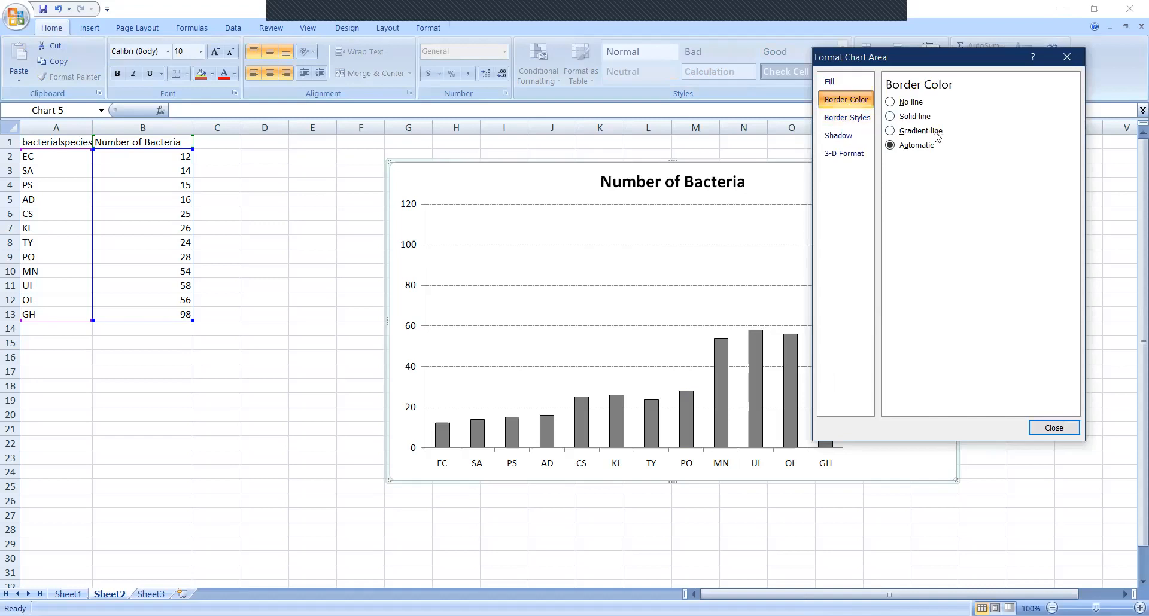
pyautogui.click(904, 119)
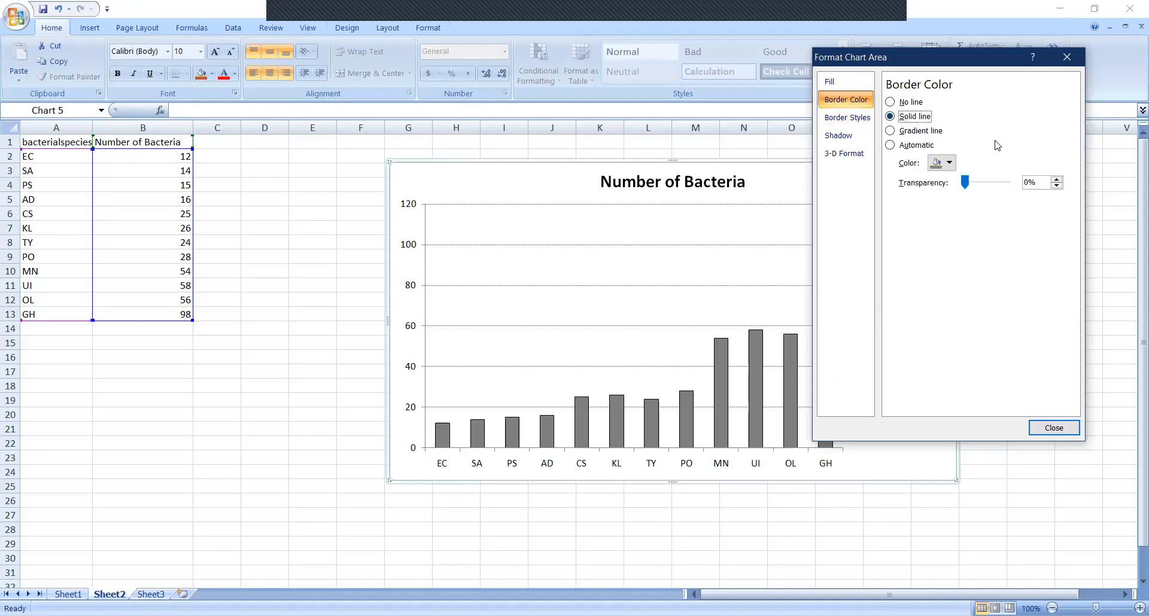
pyautogui.click(944, 164)
pyautogui.click(945, 192)
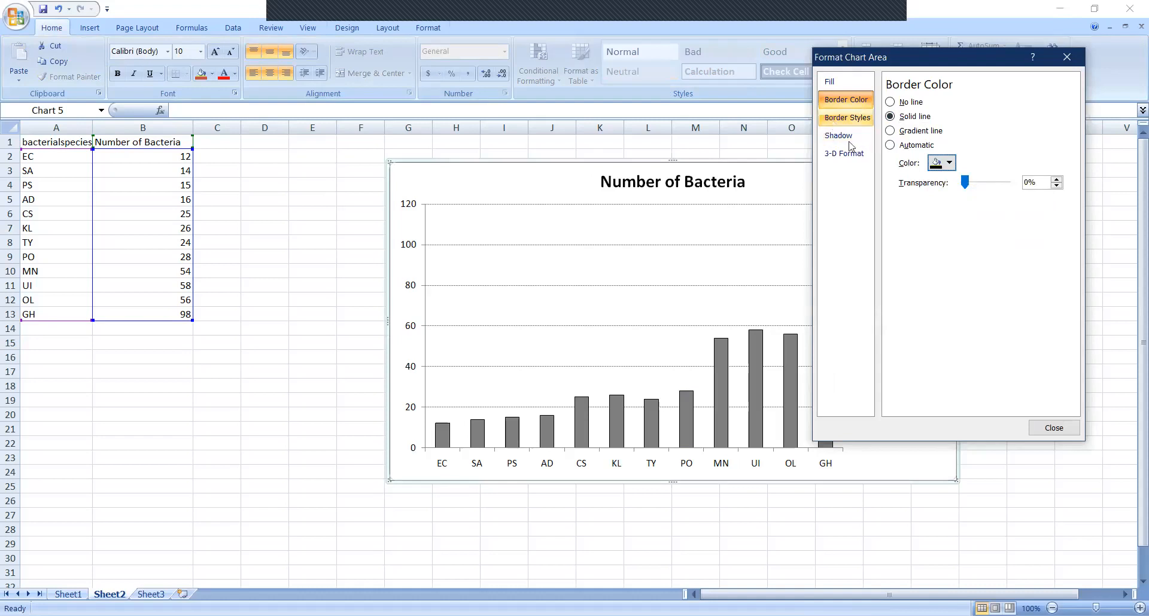
pyautogui.click(1066, 359)
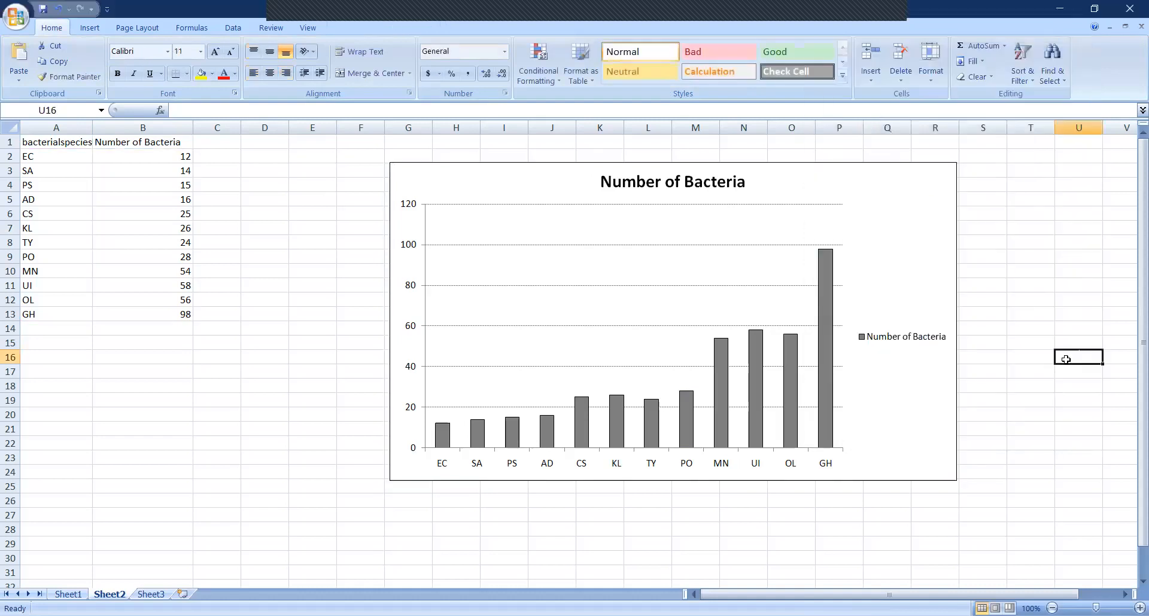
# Give the chart area a solid white fill from the theme colors and deselect the chart.
pyautogui.rightClick(903, 214)
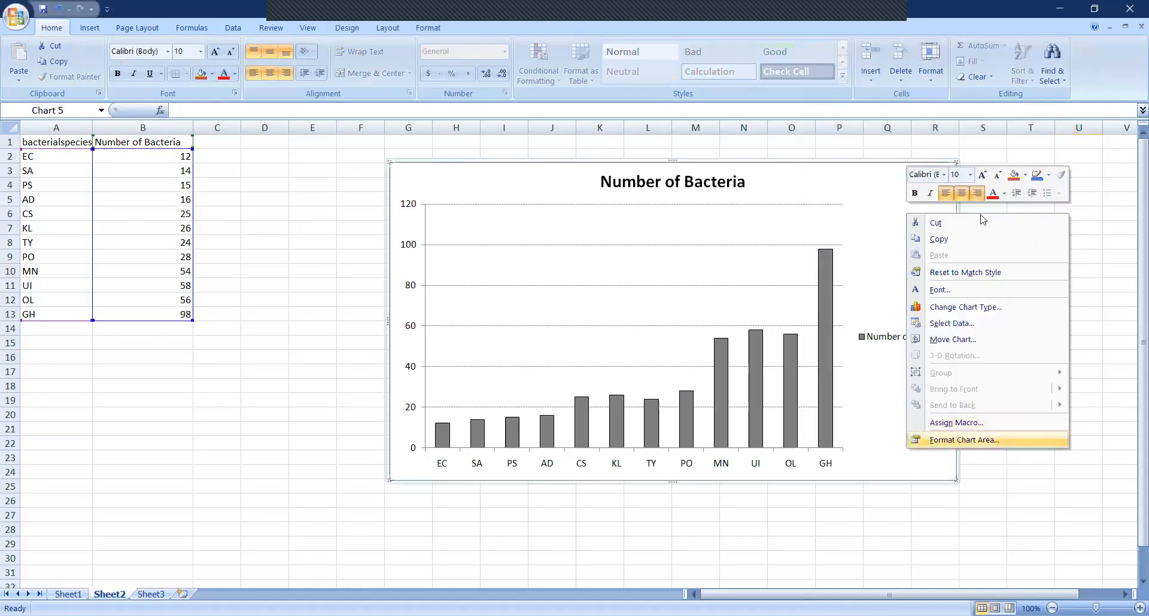
pyautogui.press('Return')
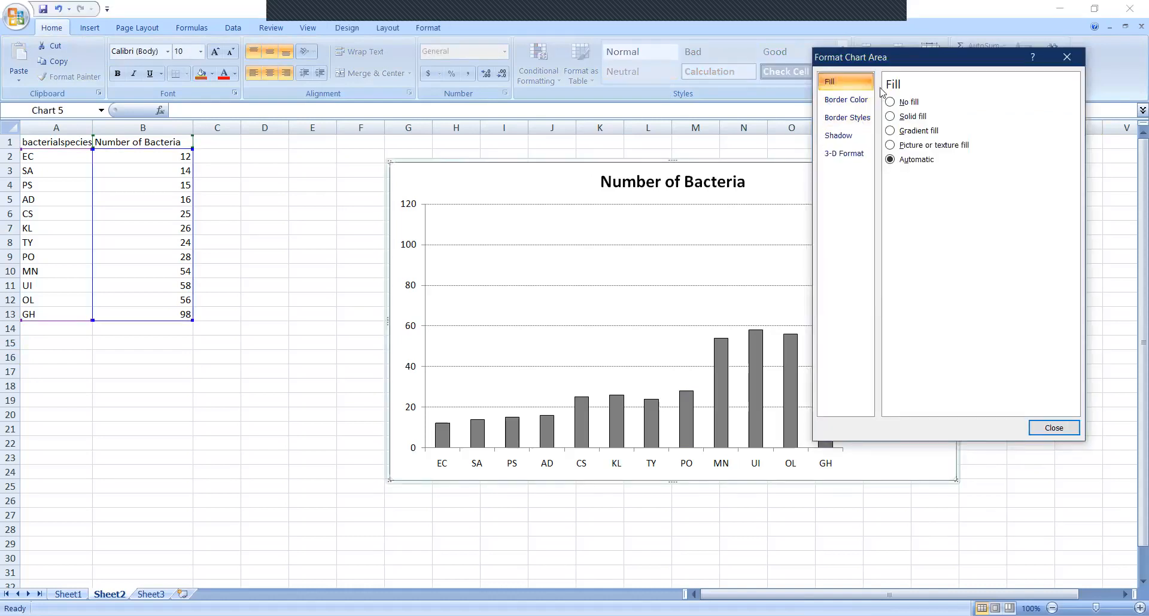
pyautogui.click(900, 117)
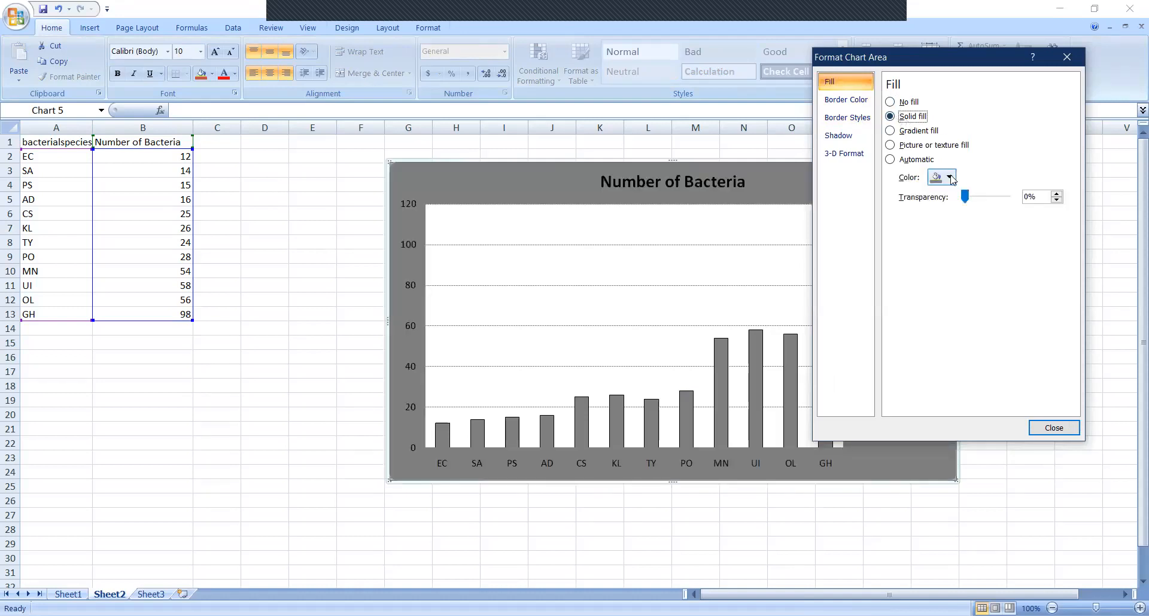
pyautogui.click(950, 178)
pyautogui.click(933, 207)
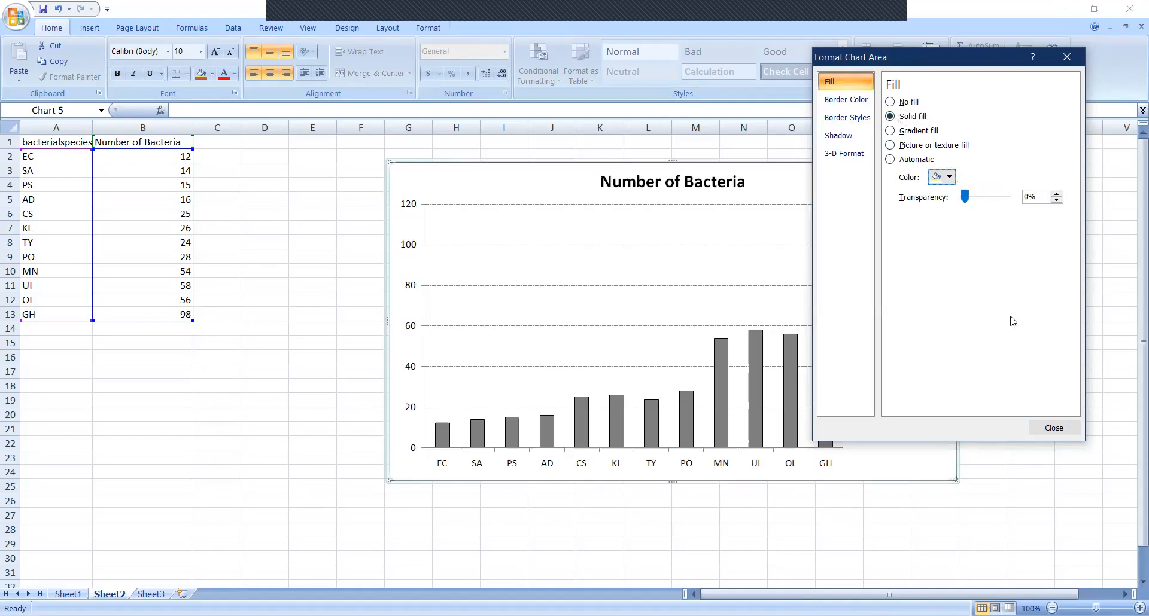
pyautogui.click(1054, 428)
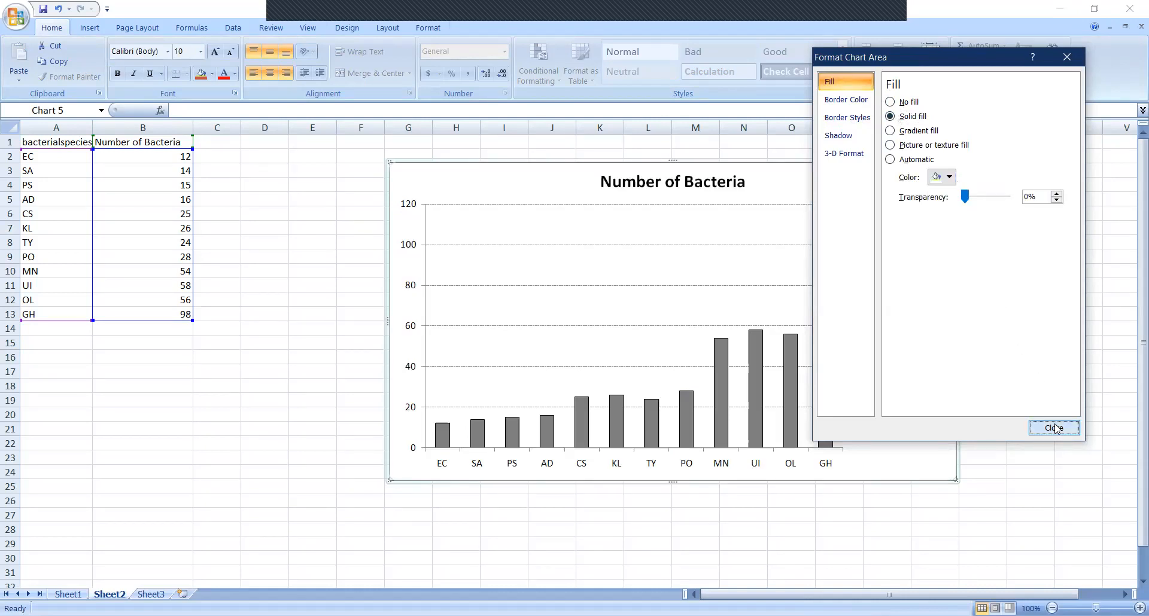
pyautogui.click(1042, 187)
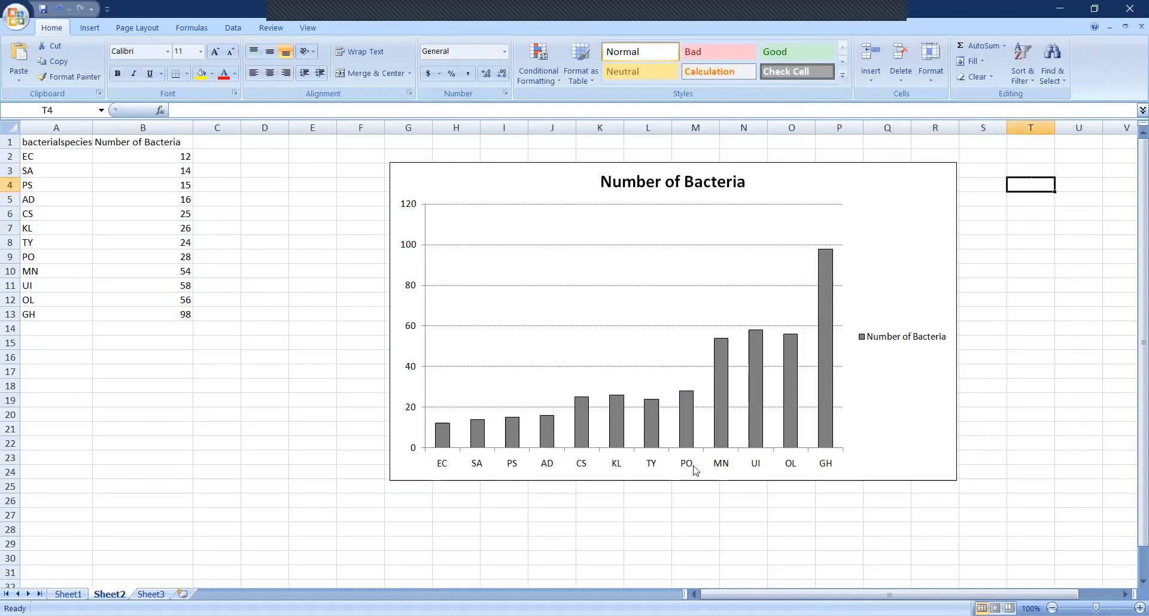
# Try the None and Inside major tick mark types on the horizontal axis and set the type back to Outside.
pyautogui.click(724, 468)
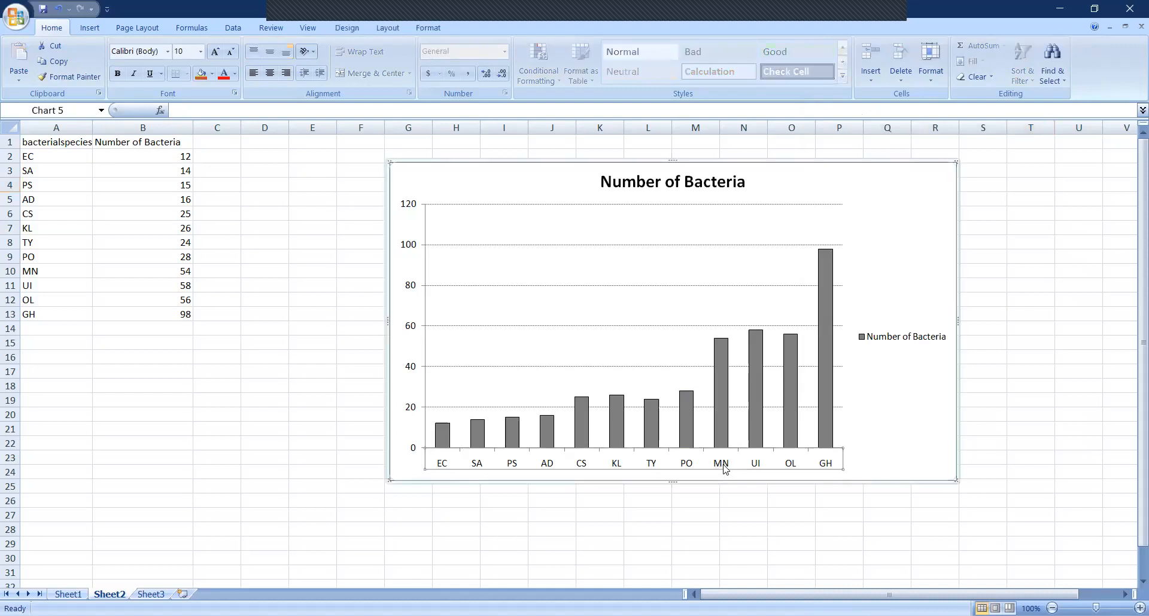
pyautogui.rightClick(723, 468)
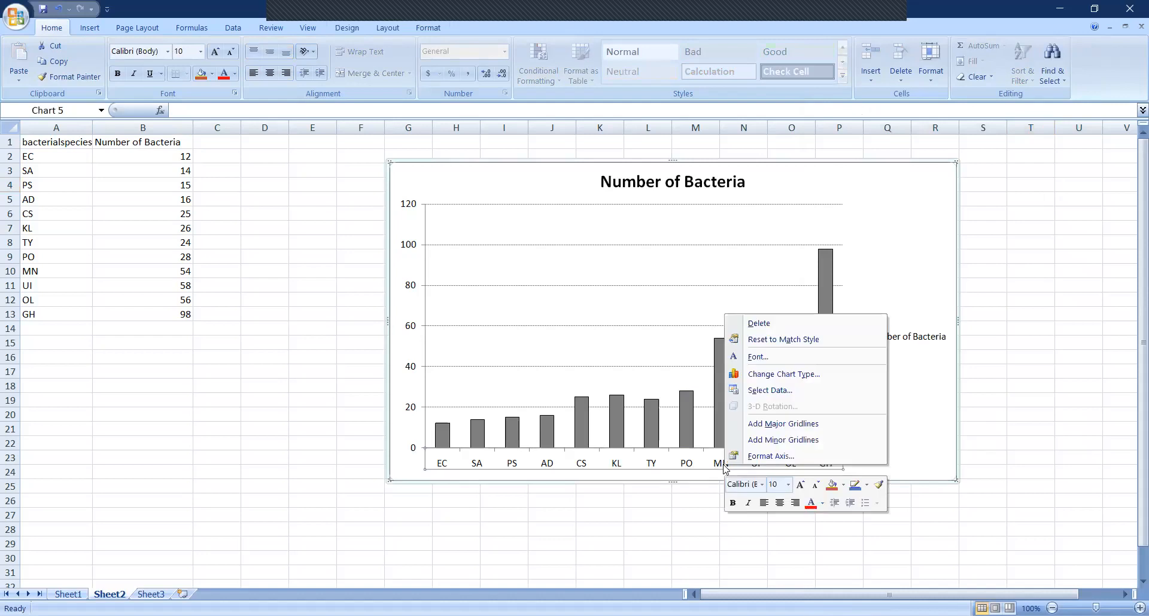
pyautogui.click(758, 457)
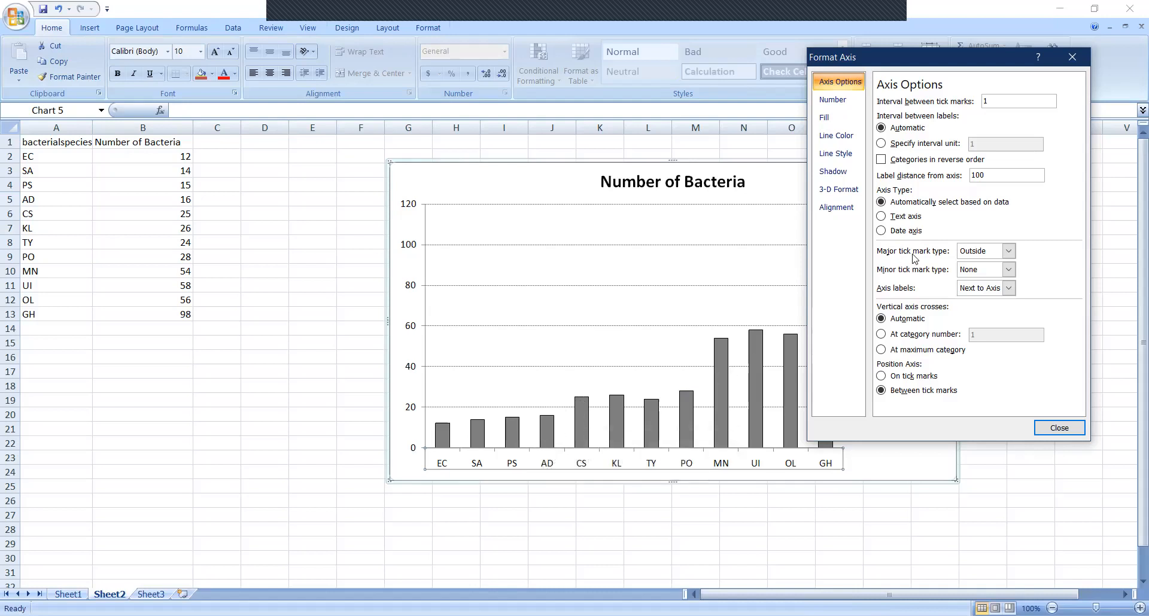
pyautogui.click(1006, 252)
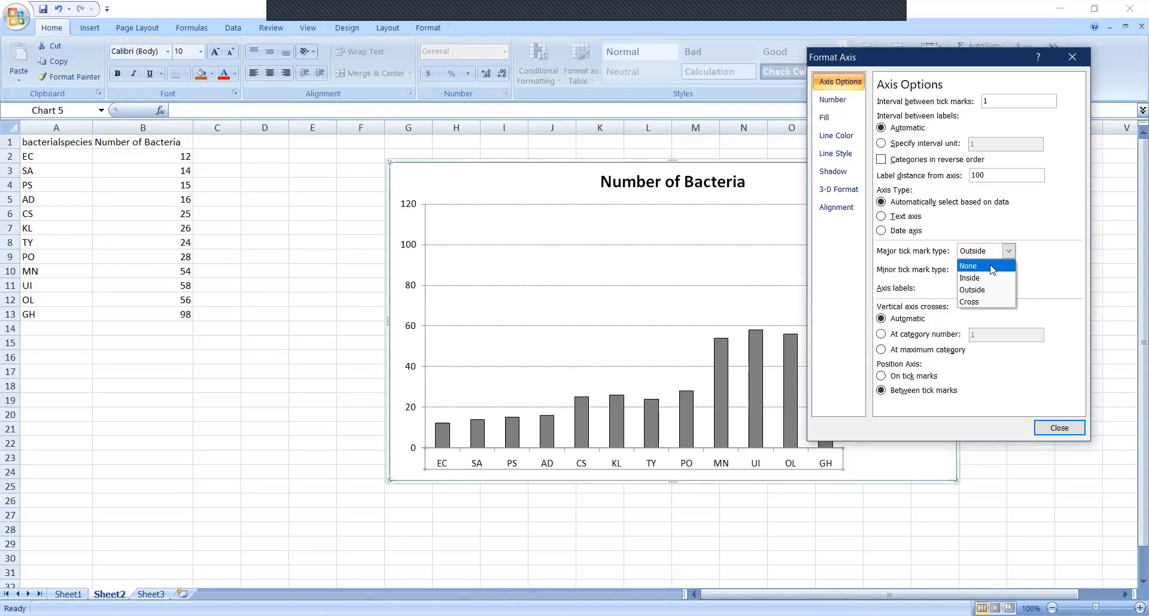
pyautogui.click(991, 266)
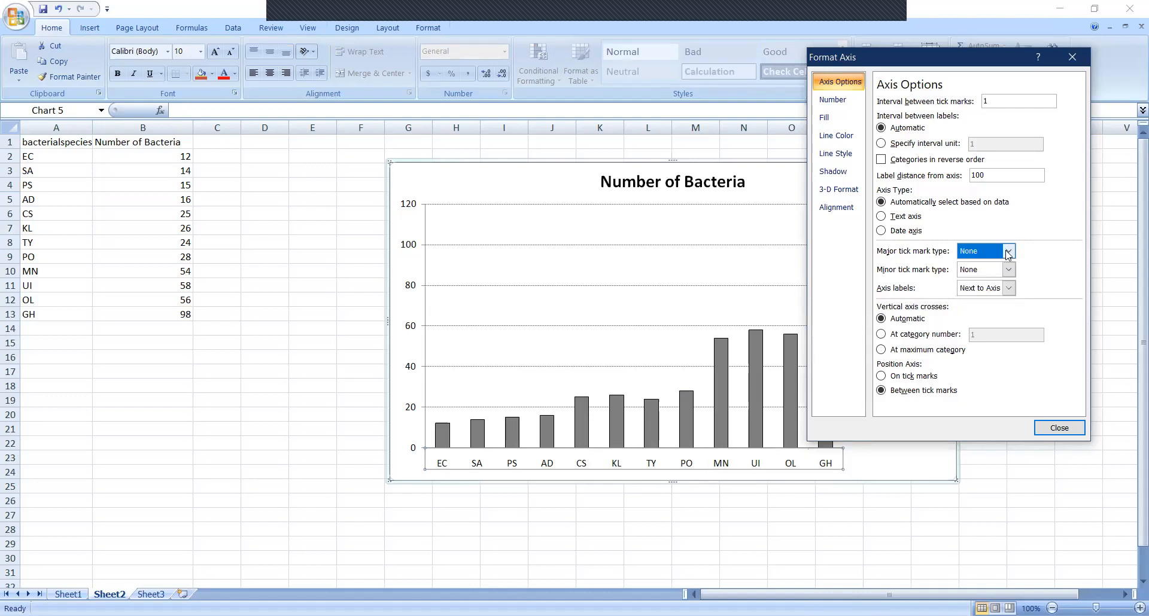
pyautogui.click(1007, 253)
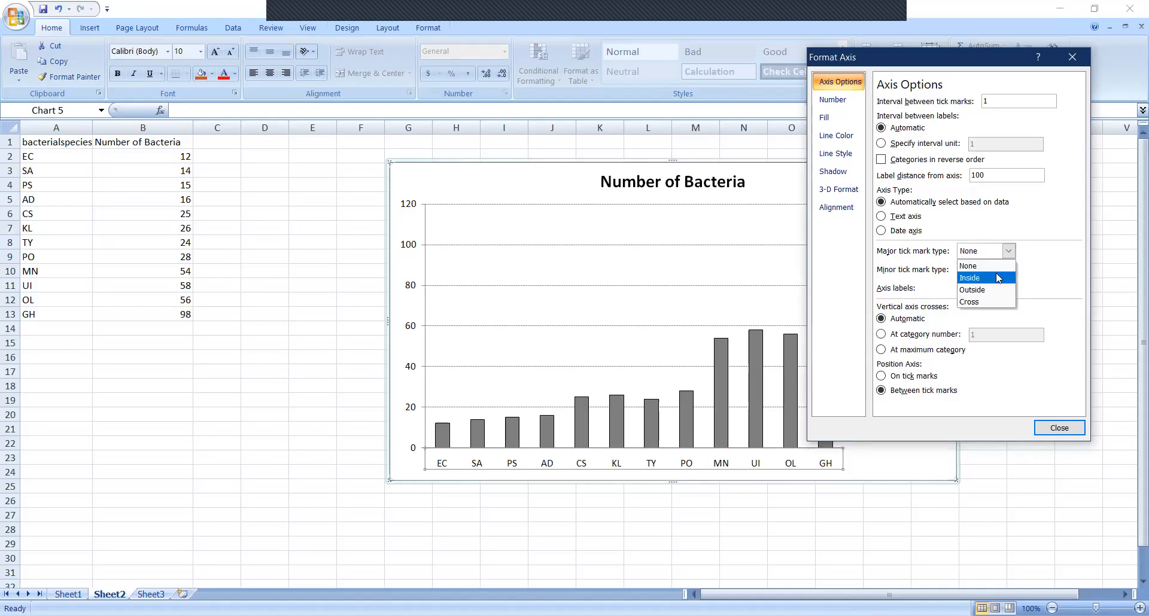
pyautogui.click(996, 275)
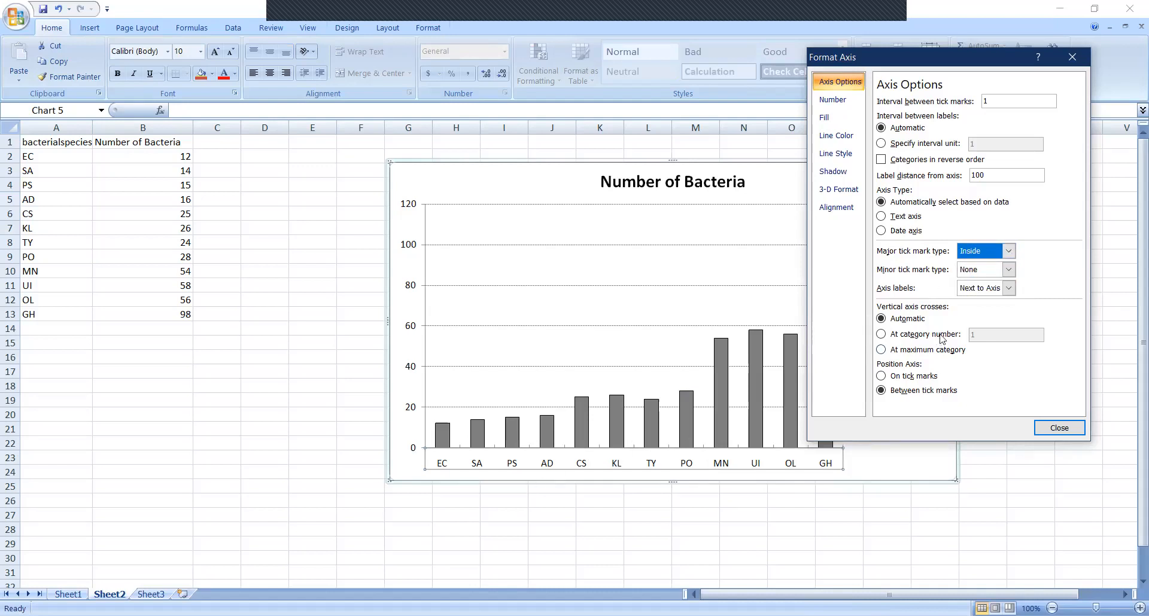
pyautogui.click(1008, 251)
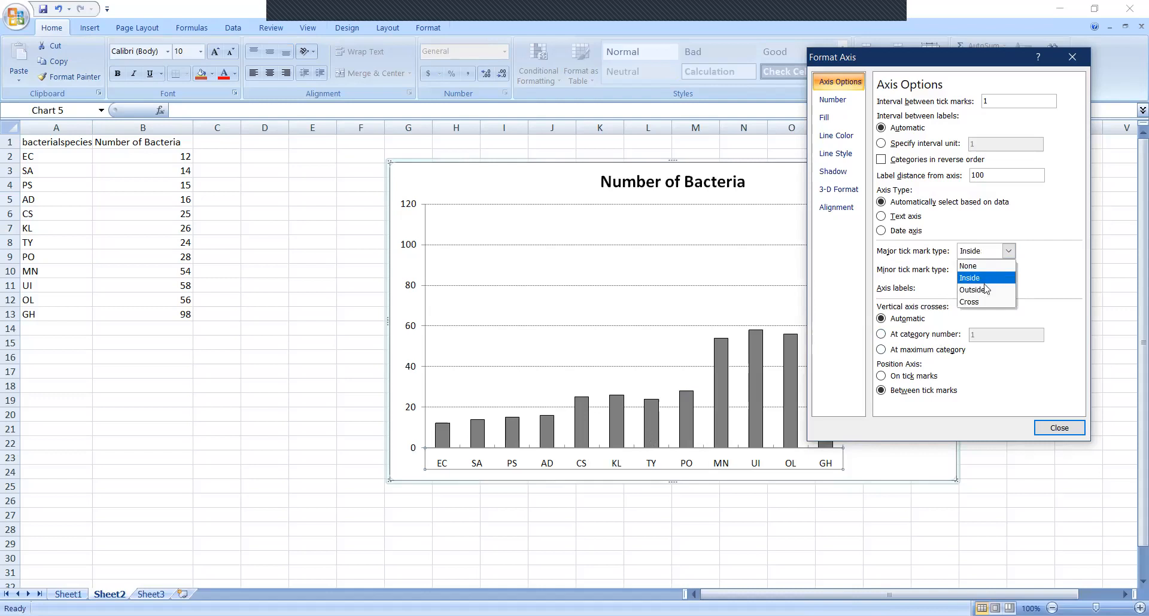
pyautogui.click(984, 291)
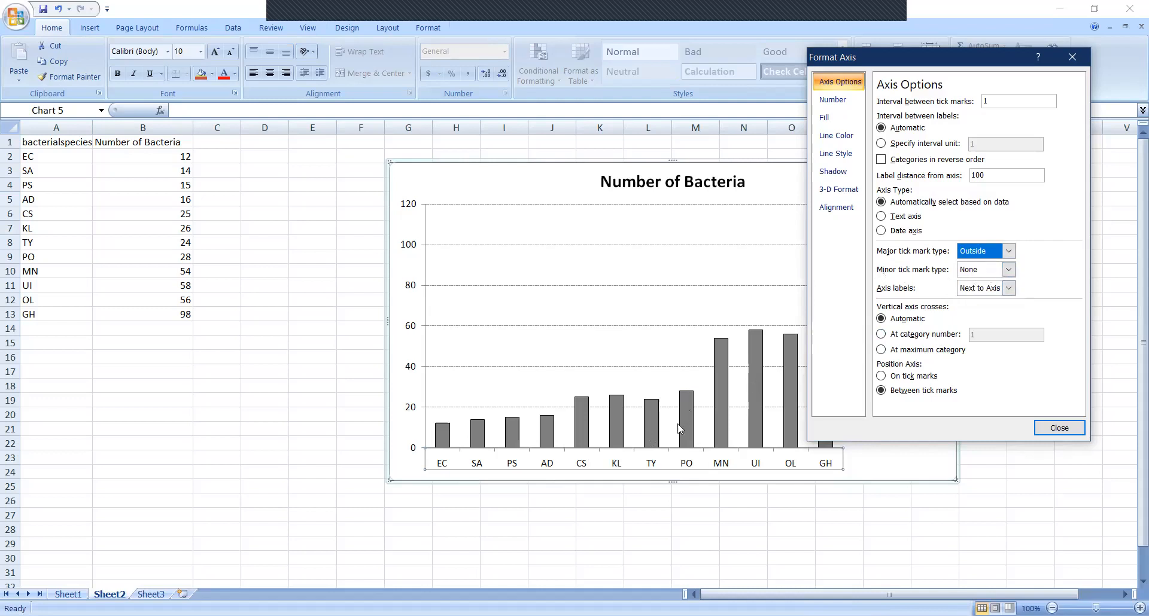
pyautogui.moveTo(613, 402)
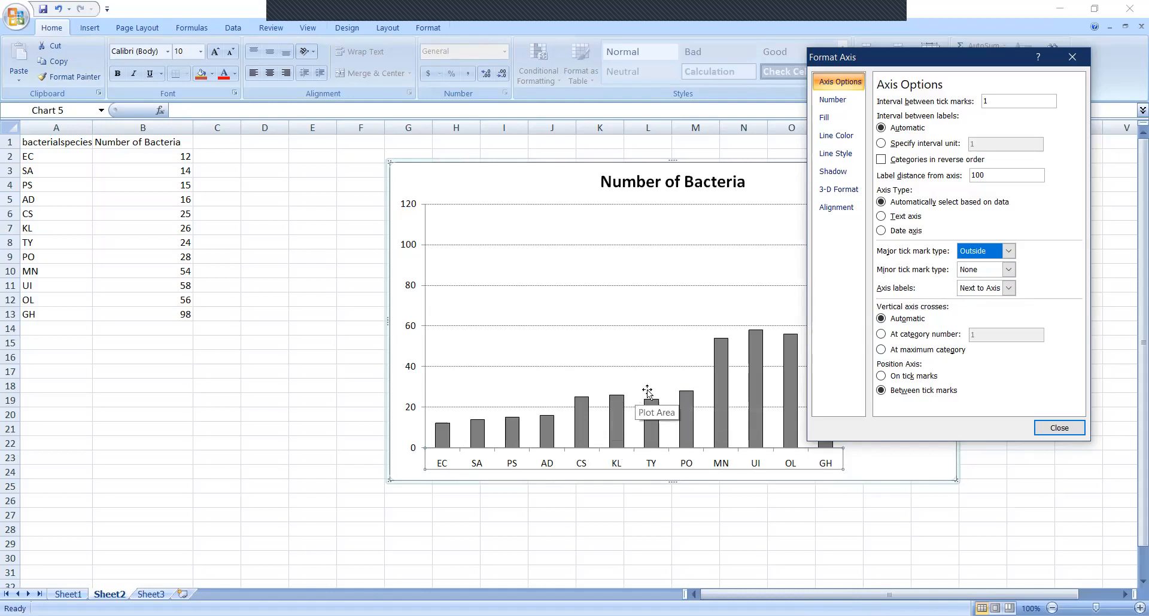
# Try the Inside and Outside minor tick mark types on the horizontal axis, restore None and close the axis formatting.
pyautogui.click(1008, 270)
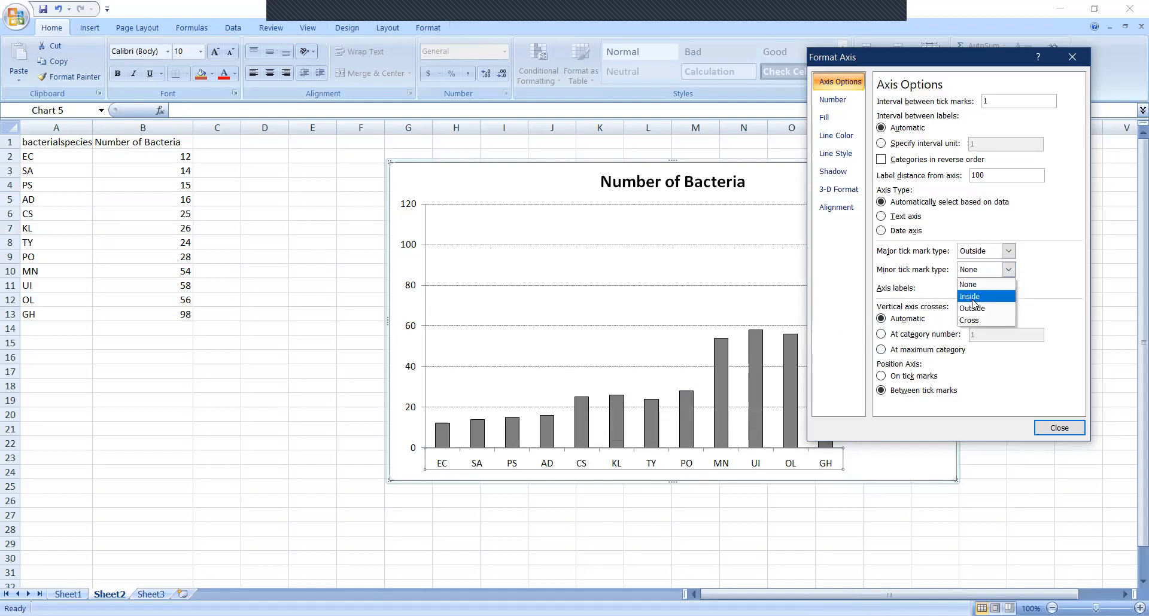
pyautogui.click(971, 299)
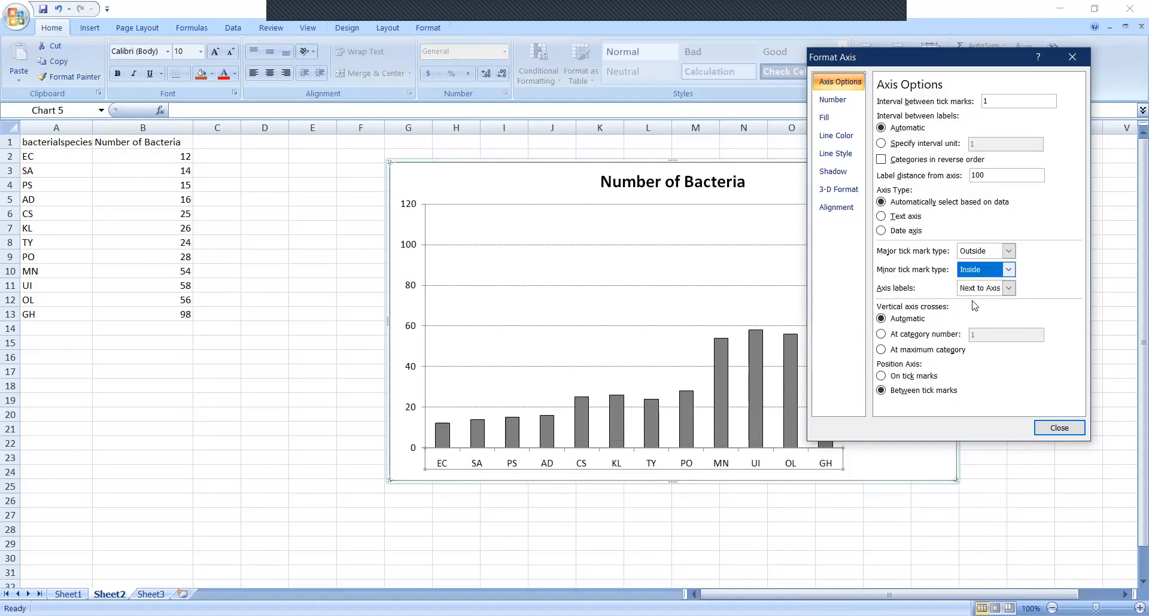
pyautogui.click(986, 270)
pyautogui.click(972, 308)
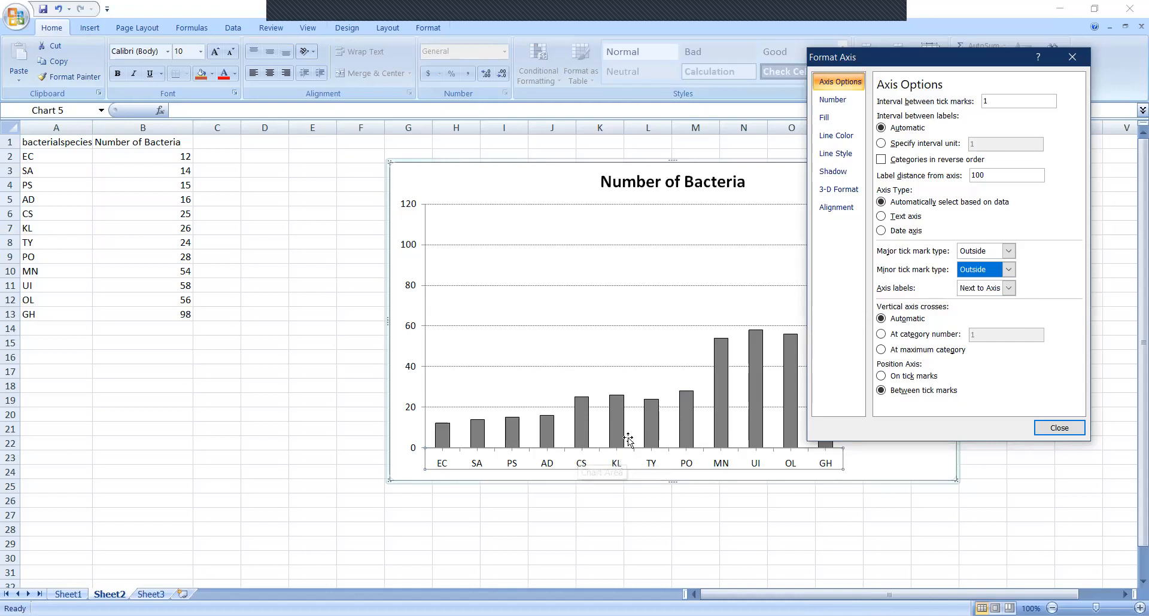
pyautogui.click(1014, 271)
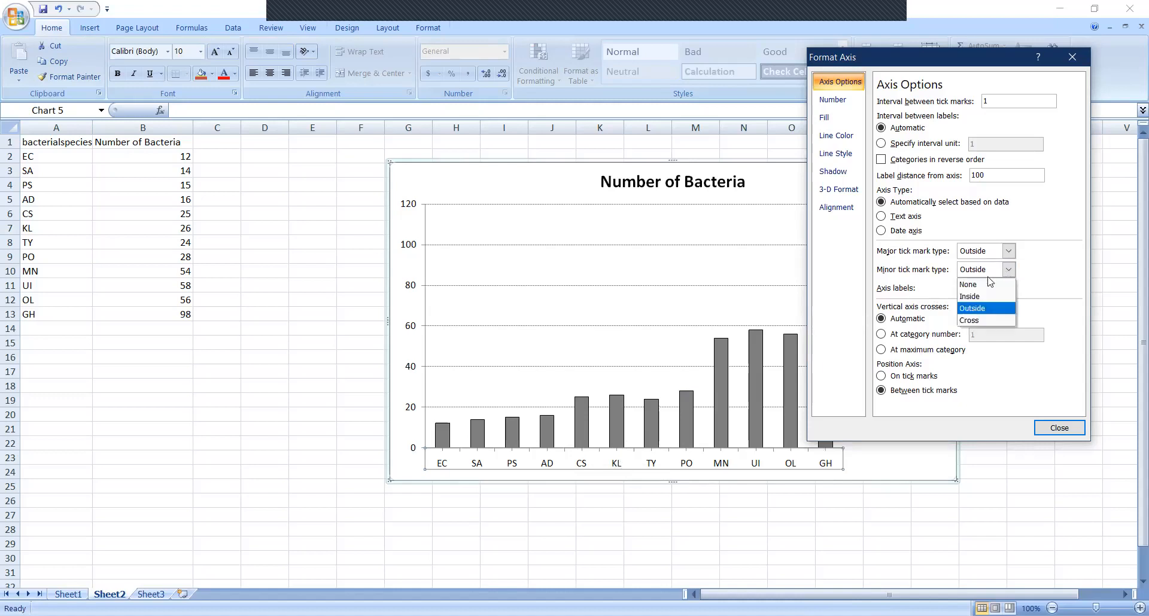
pyautogui.click(977, 287)
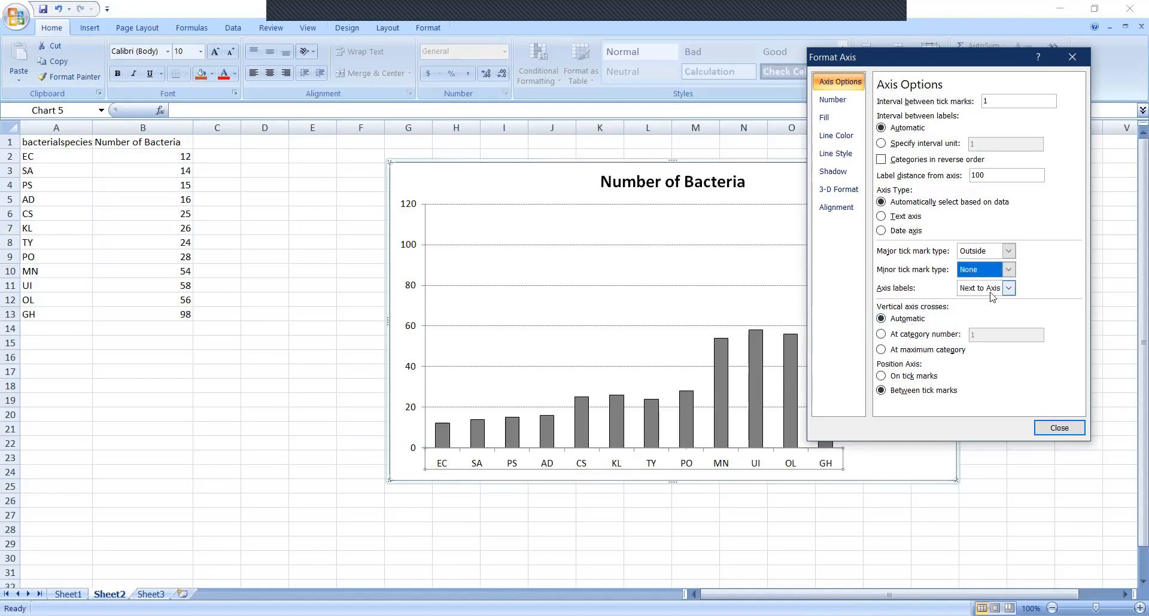
pyautogui.click(1049, 429)
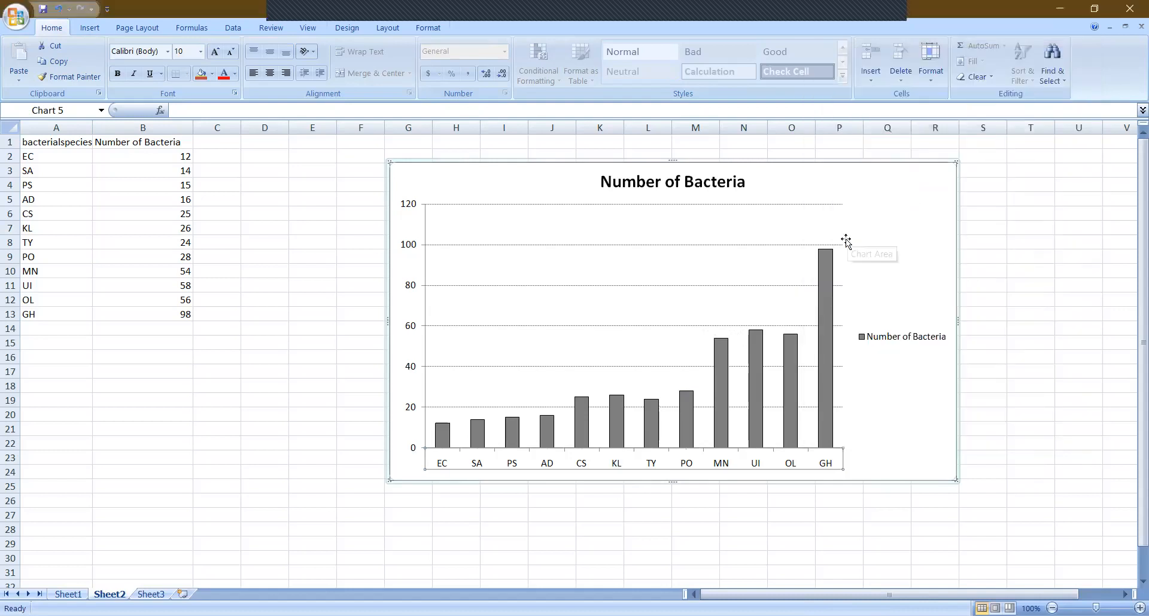
# Replace the chart title text with "Number of Bacteria" and deselect the chart.
pyautogui.click(665, 182)
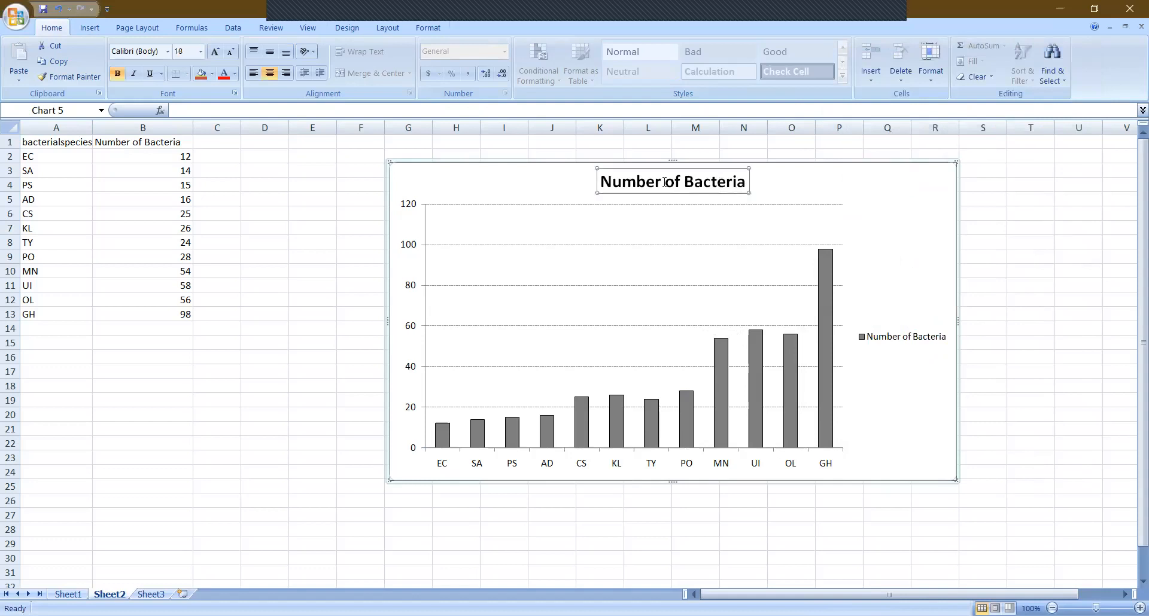
pyautogui.click(742, 182)
pyautogui.moveTo(743, 182); pyautogui.dragTo(648, 179)
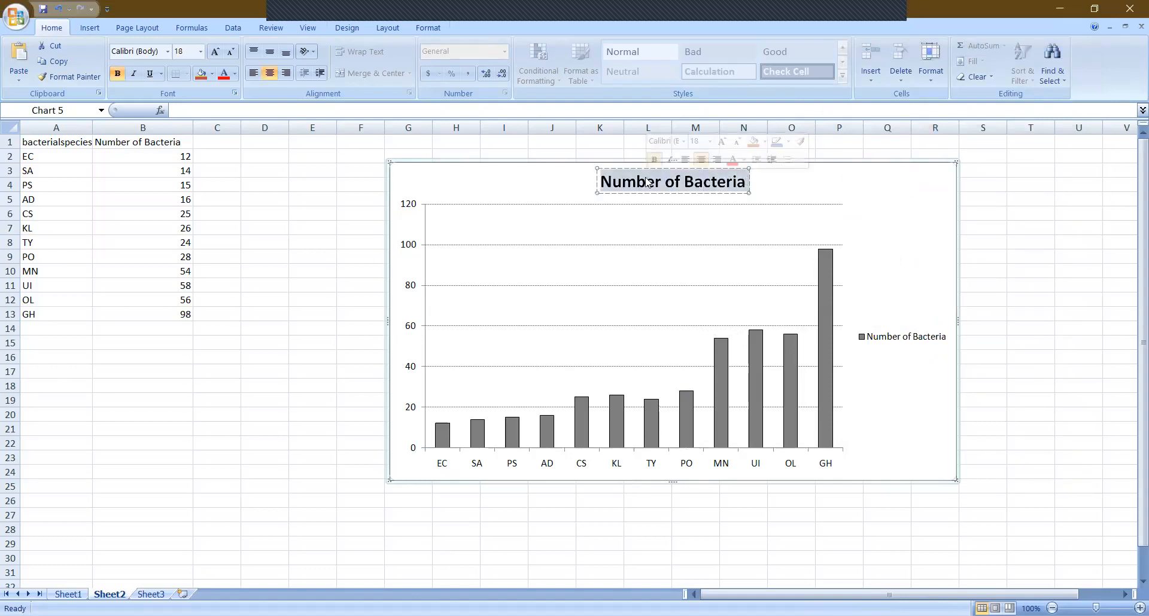
pyautogui.write('N')
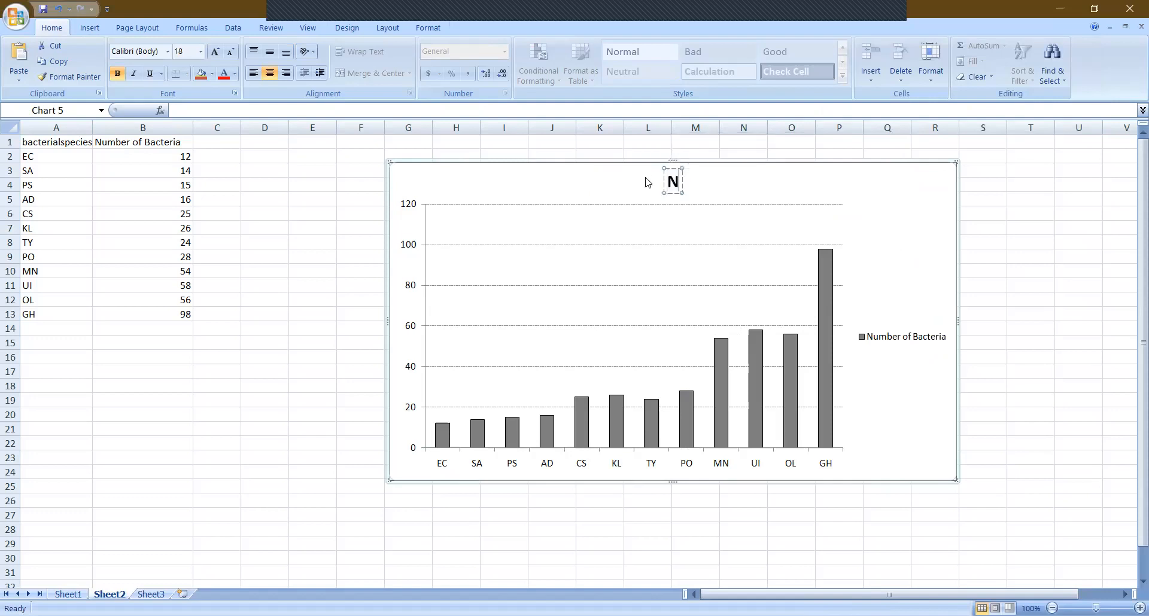
pyautogui.write('umber of Bacteria')
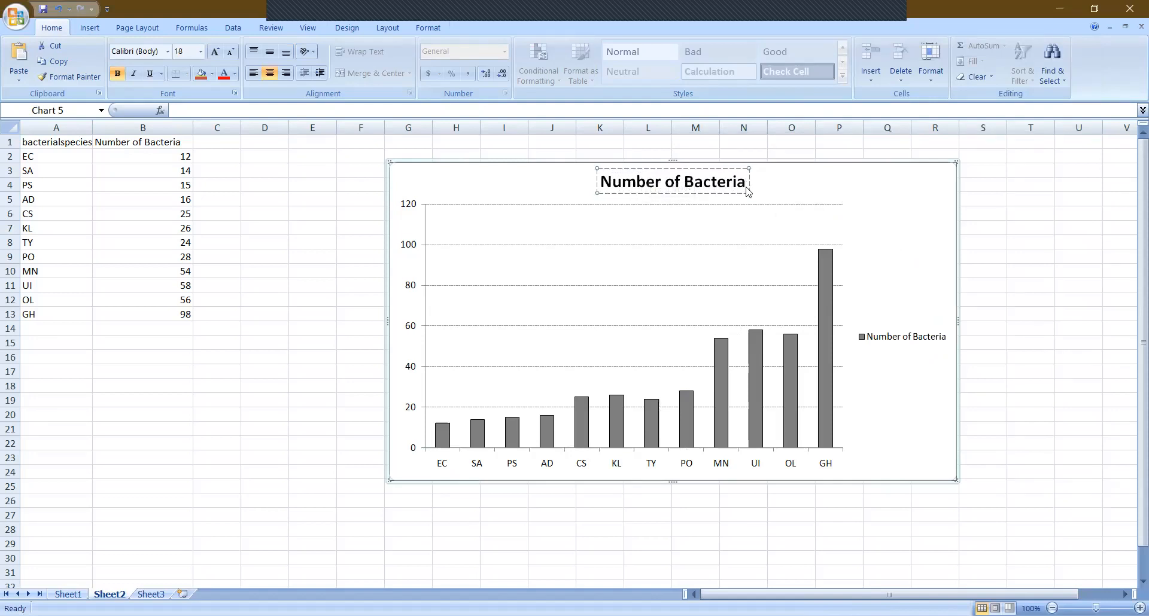
pyautogui.click(1021, 274)
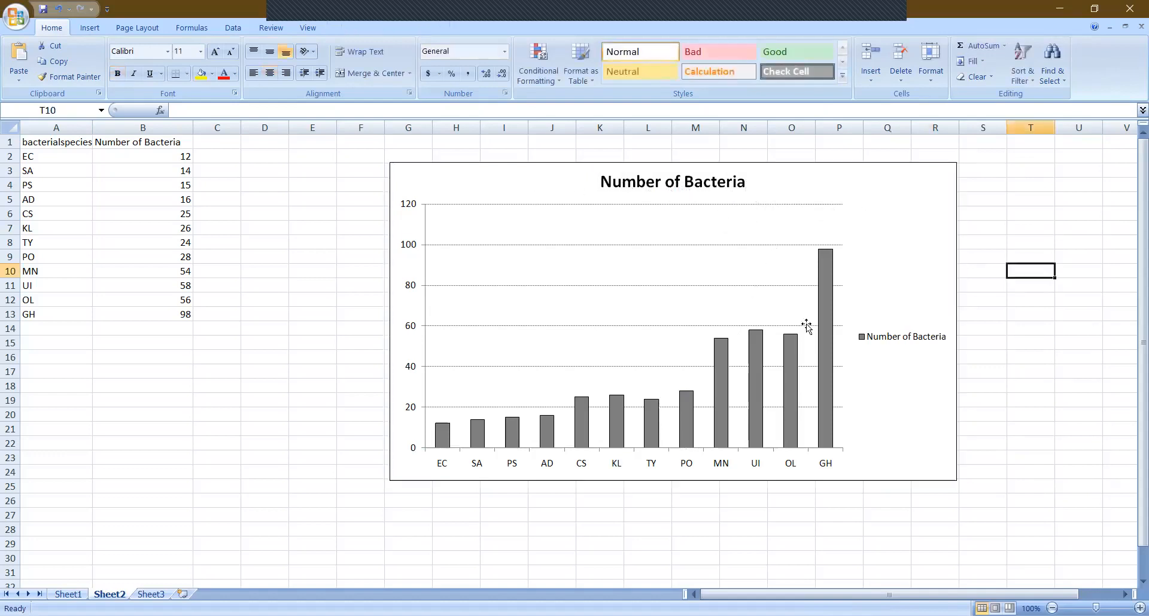
# Move the chart legend up to about the level of the 80 gridline, beside the plot area.
pyautogui.click(889, 341)
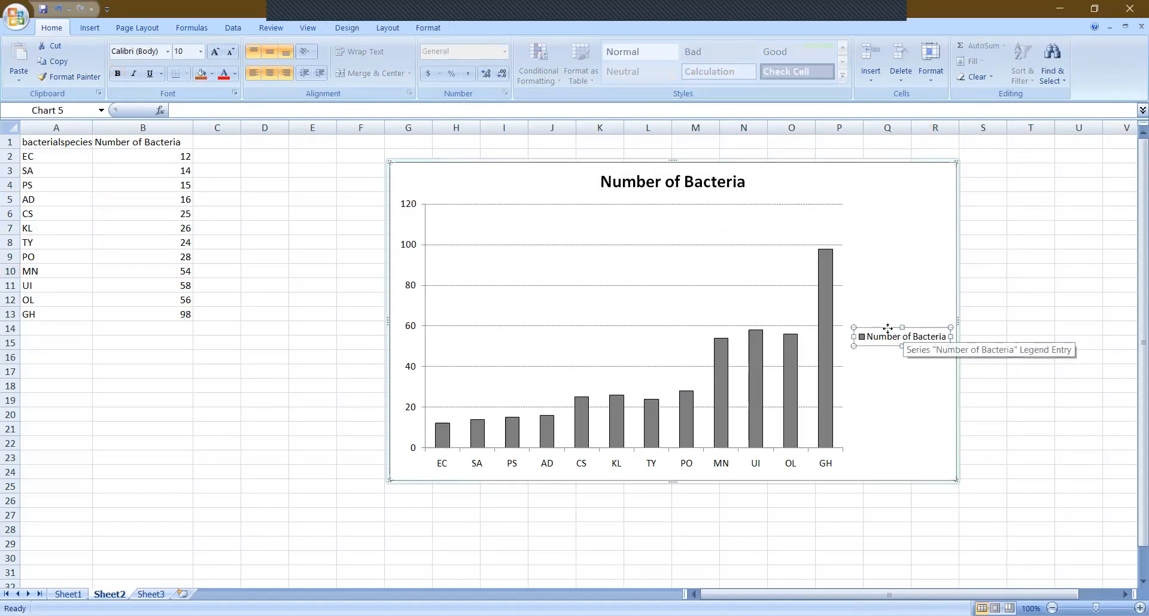
pyautogui.moveTo(887, 328); pyautogui.dragTo(885, 278)
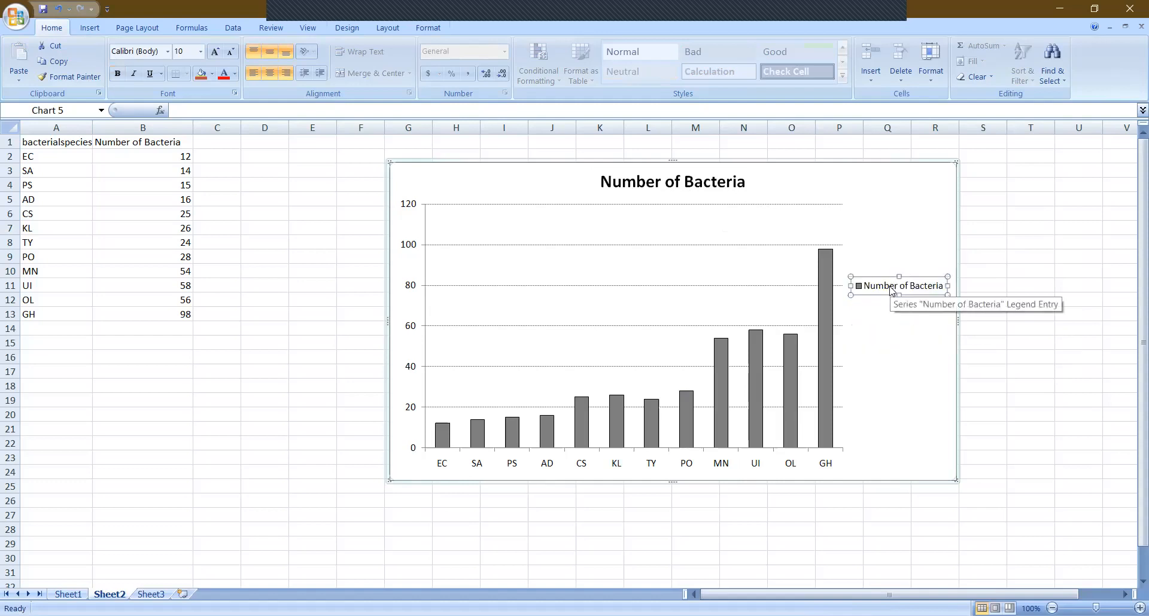
# Review the legend's fill and border formatting options, close them and deselect the chart.
pyautogui.rightClick(892, 291)
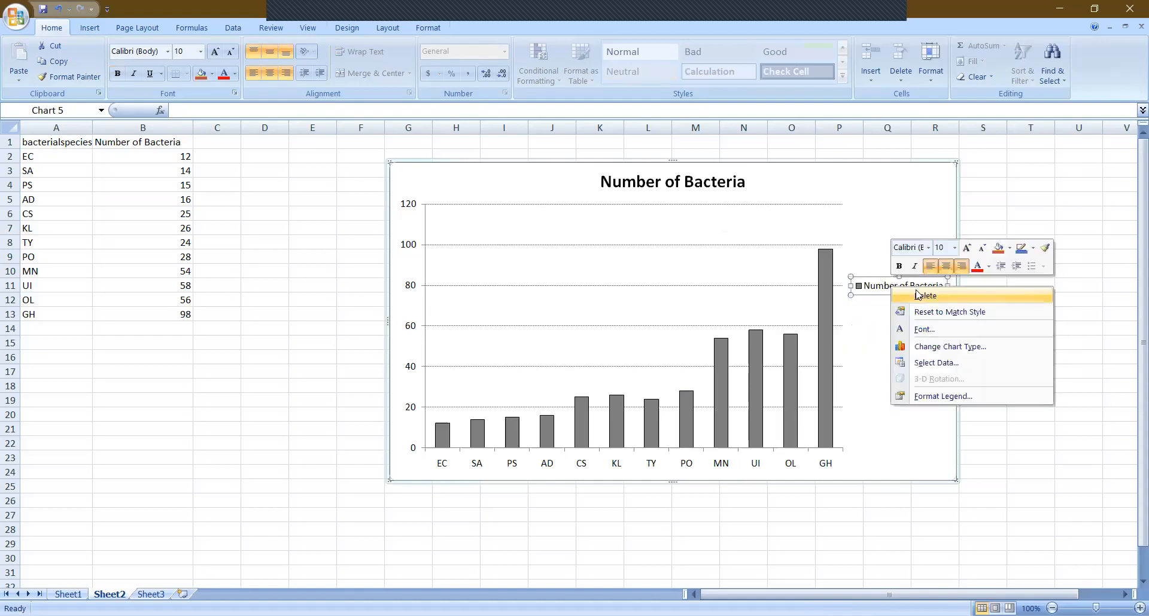
pyautogui.click(945, 396)
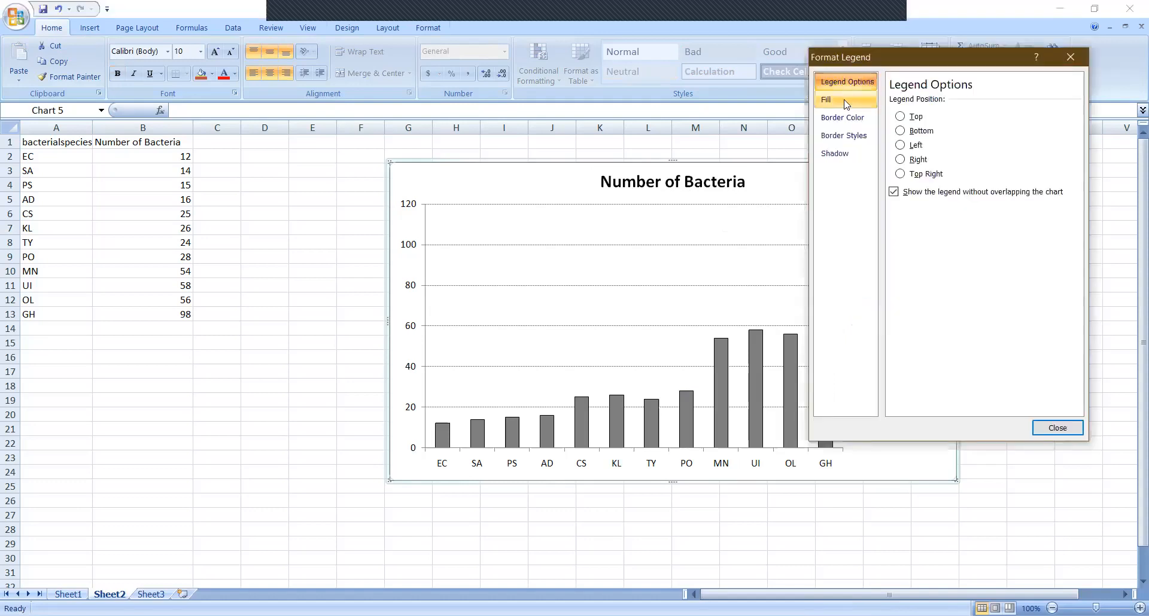
pyautogui.click(846, 103)
pyautogui.click(849, 118)
pyautogui.click(854, 128)
pyautogui.click(852, 100)
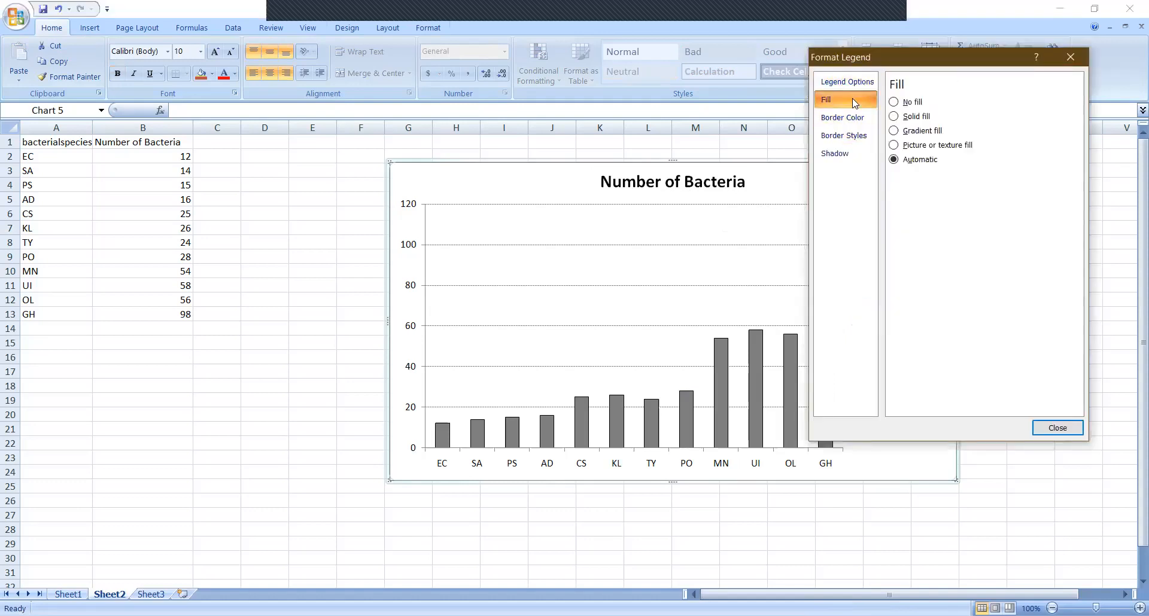
pyautogui.click(1074, 437)
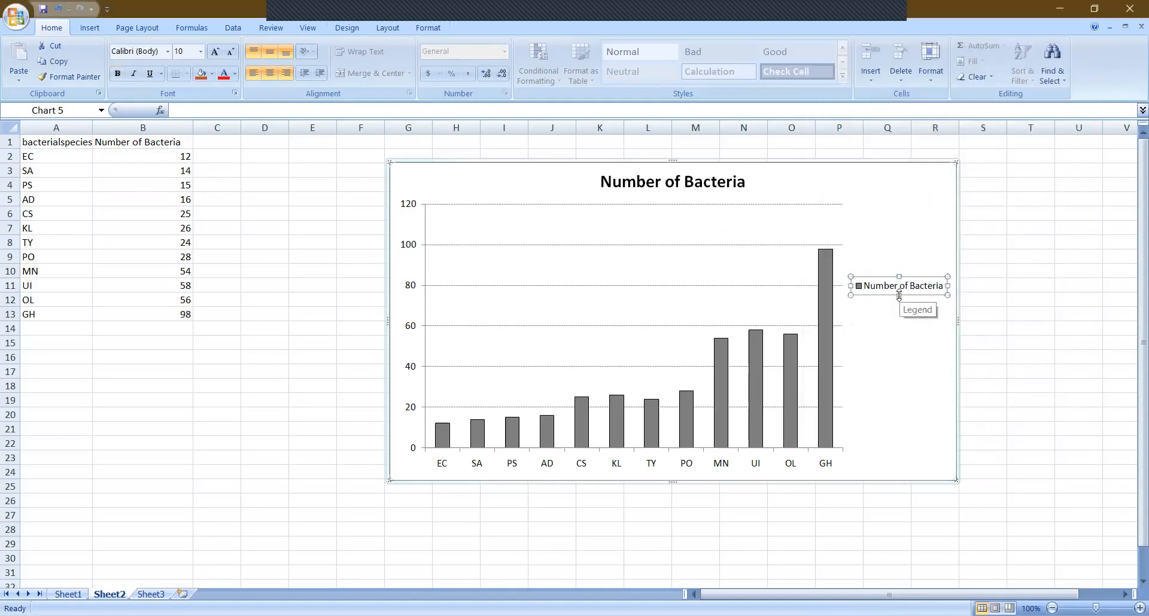
pyautogui.rightClick(909, 289)
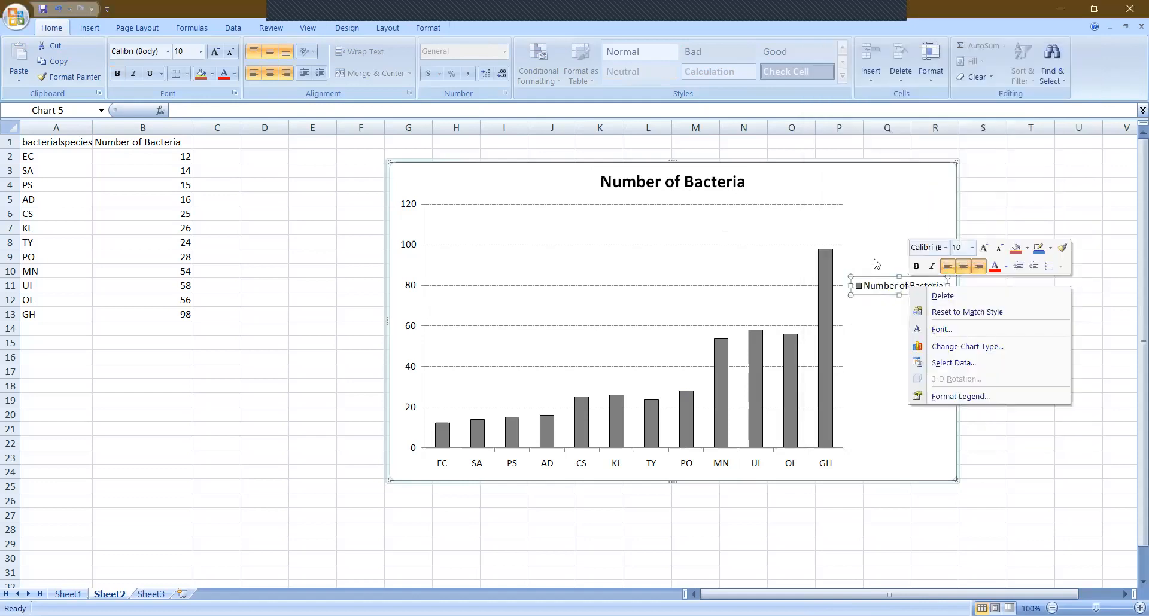
pyautogui.press('Escape')
pyautogui.click(1010, 322)
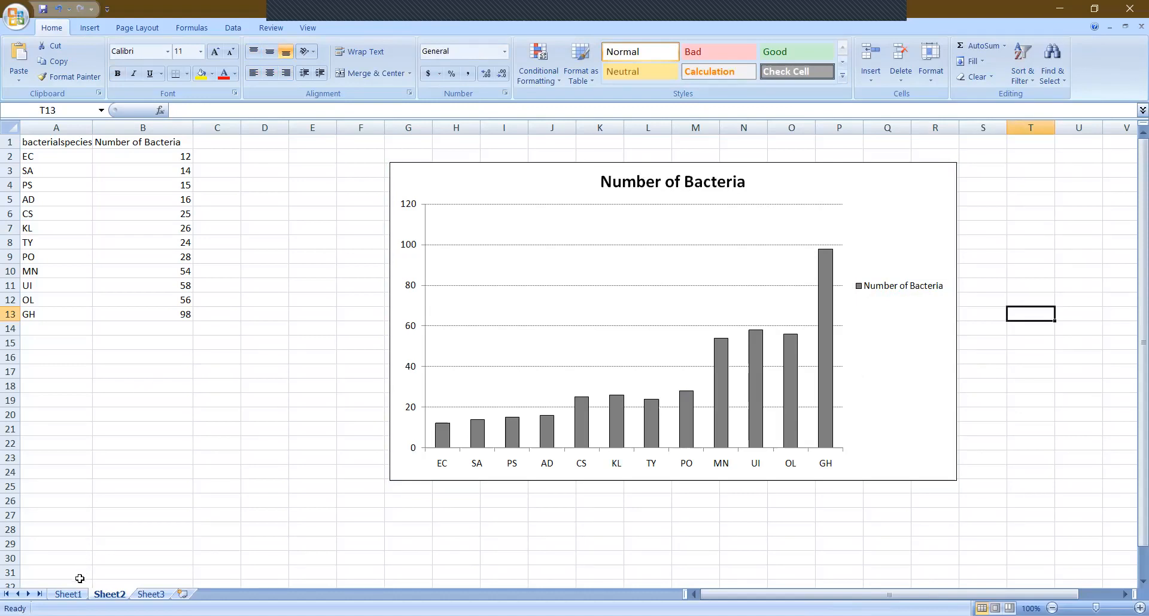
# Switch to Sheet1 and examine the ppm, bacterialspecies and Number of Bacteria columns.
pyautogui.click(68, 594)
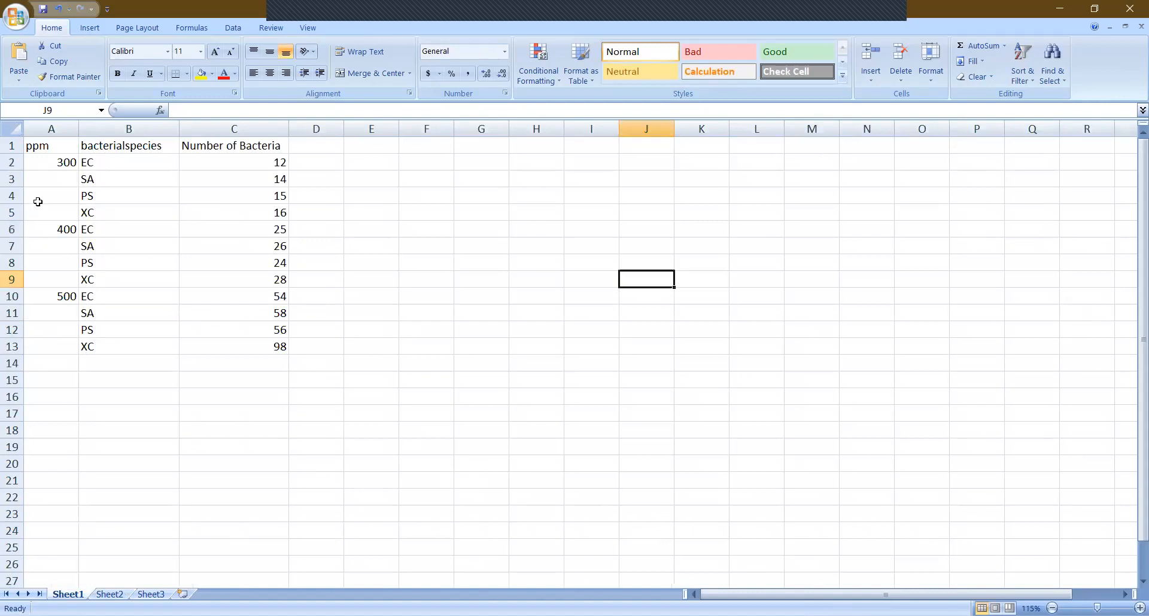
pyautogui.moveTo(186, 238); pyautogui.dragTo(221, 344)
pyautogui.click(423, 247)
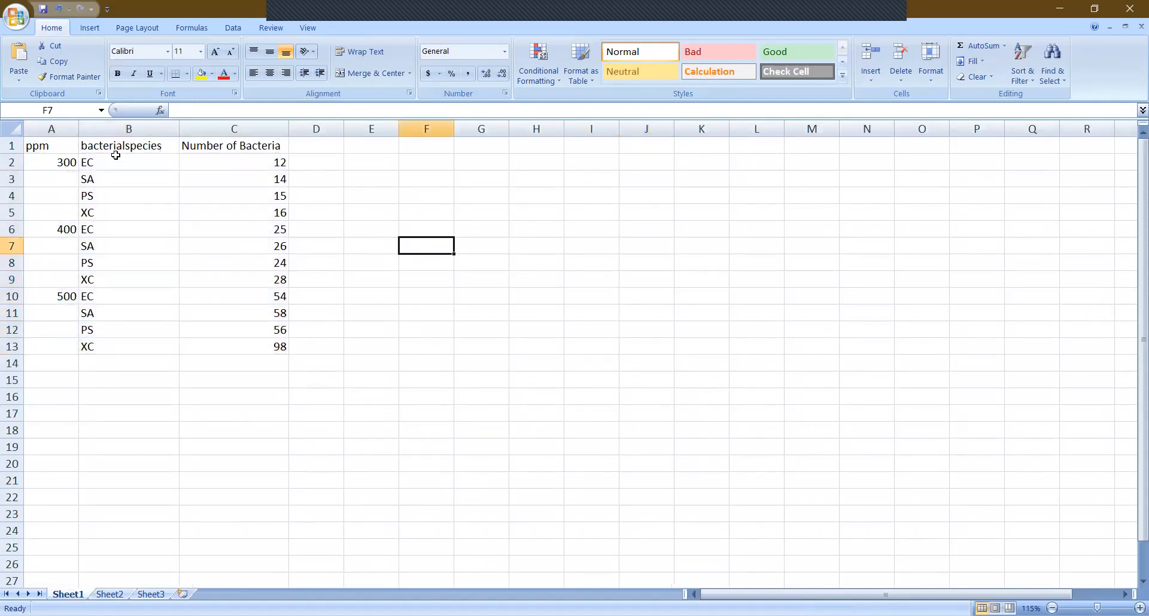
pyautogui.click(37, 149)
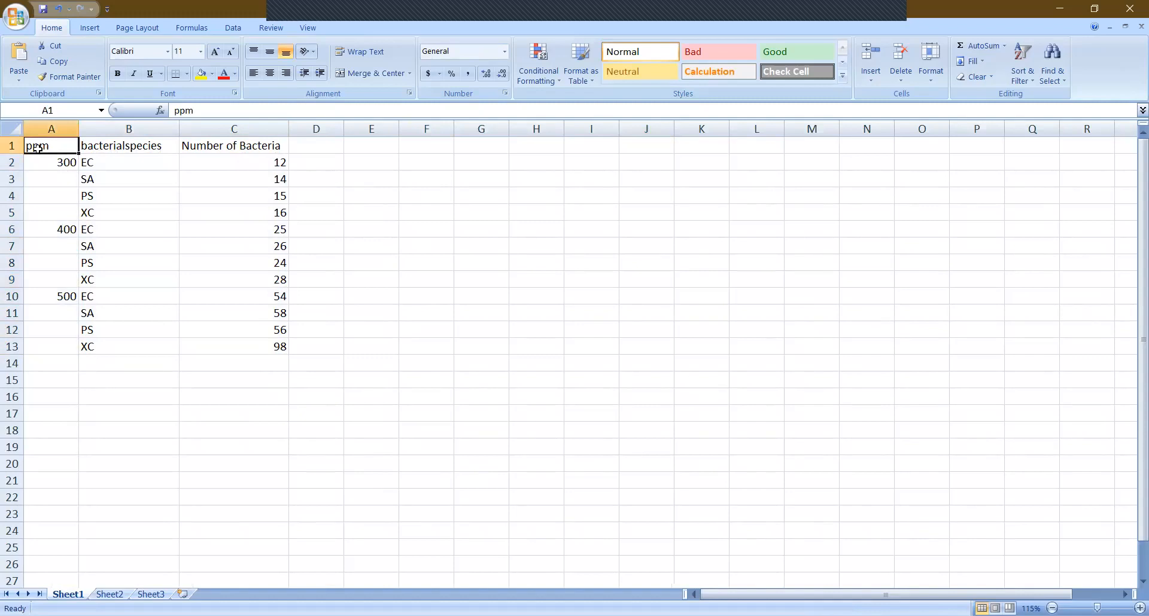
pyautogui.click(122, 146)
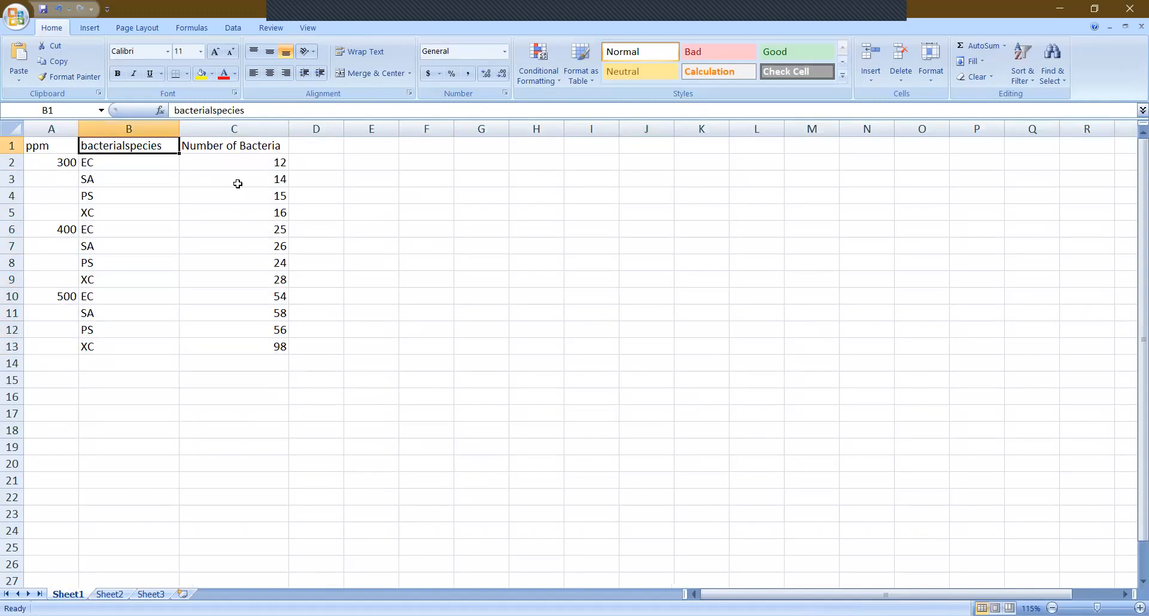
pyautogui.click(219, 148)
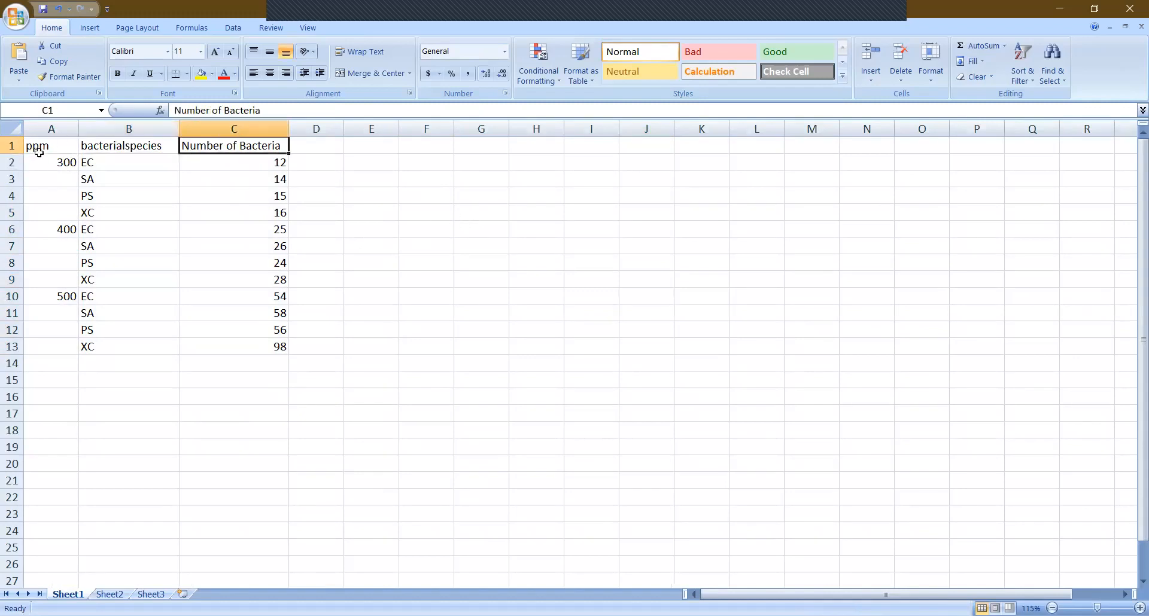
pyautogui.moveTo(38, 151); pyautogui.dragTo(57, 323)
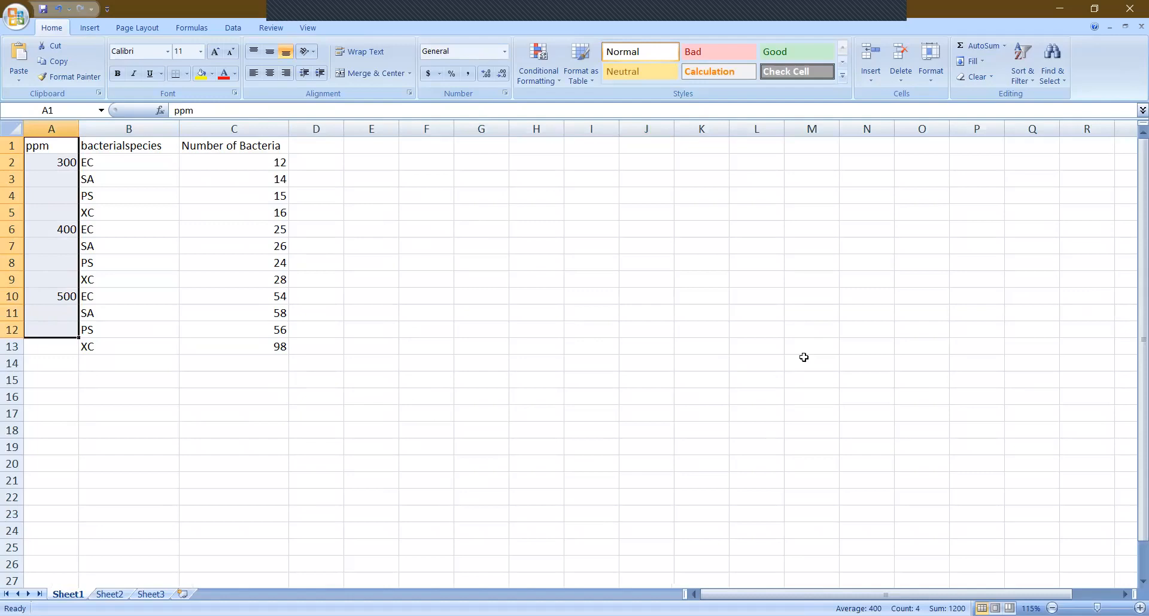
# Examine how bacterial species and their counts are grouped under the 300 and 400 ppm values.
pyautogui.click(63, 165)
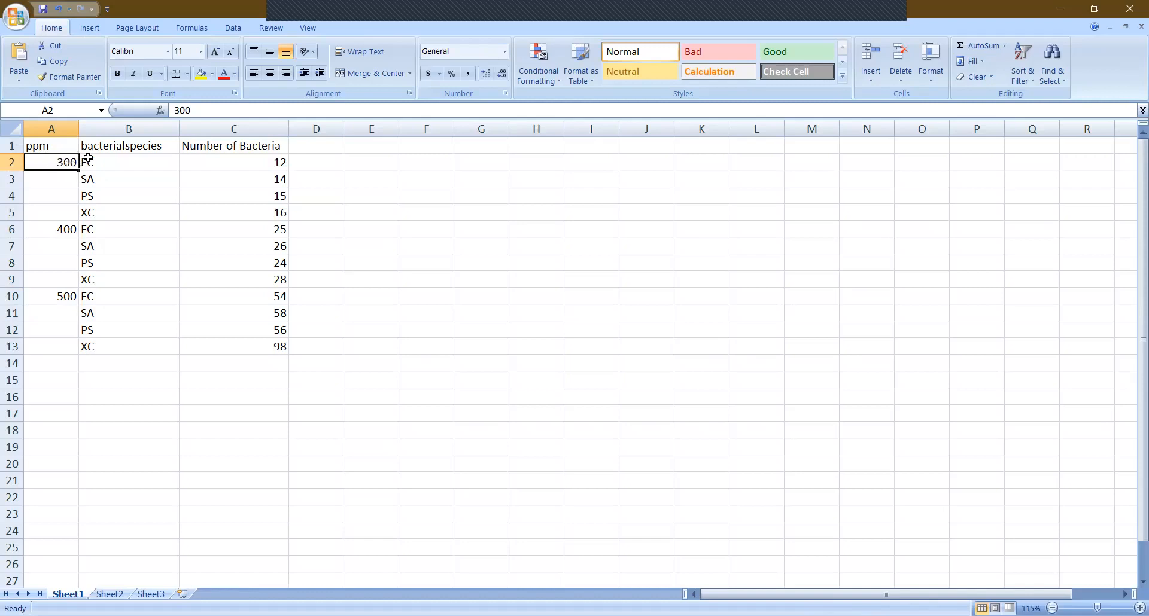
pyautogui.moveTo(103, 147); pyautogui.dragTo(105, 209)
pyautogui.moveTo(94, 165); pyautogui.dragTo(102, 217)
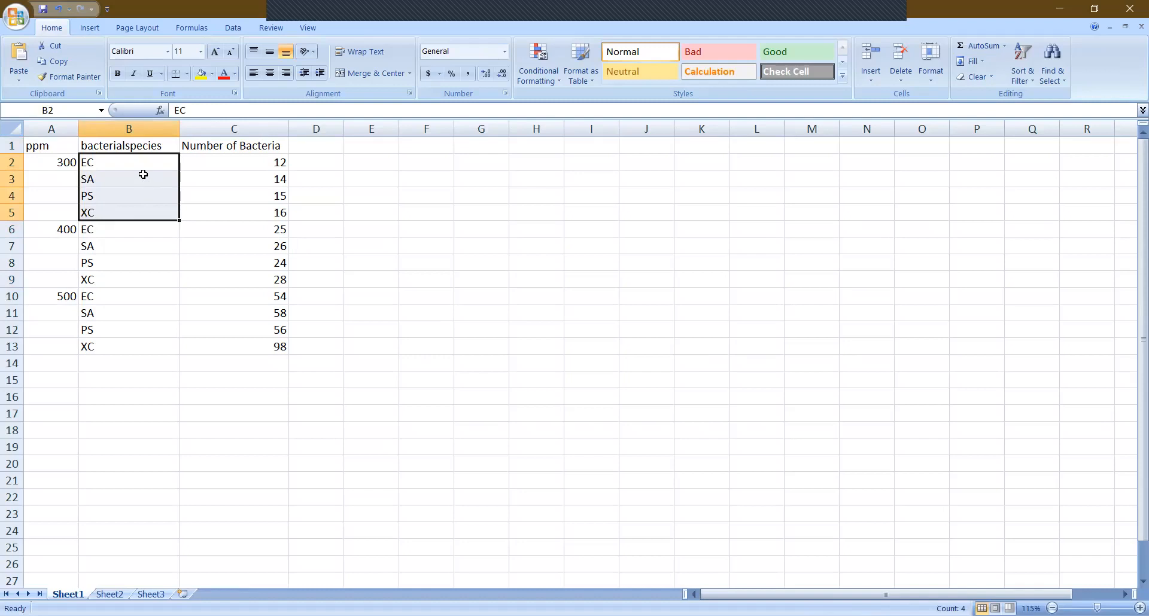
pyautogui.click(95, 168)
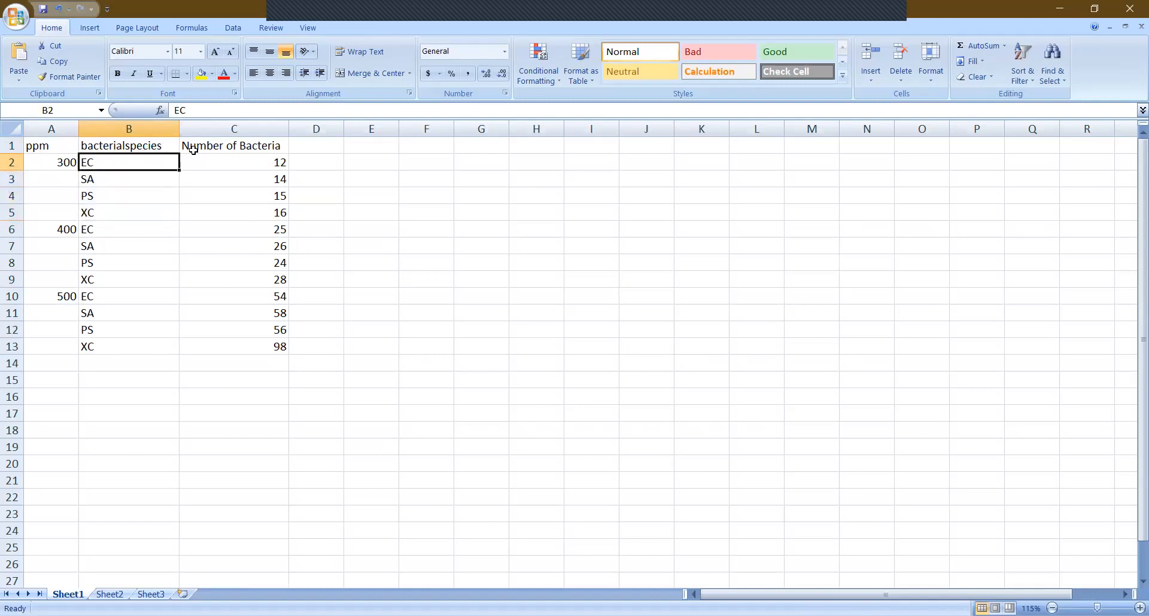
pyautogui.click(244, 165)
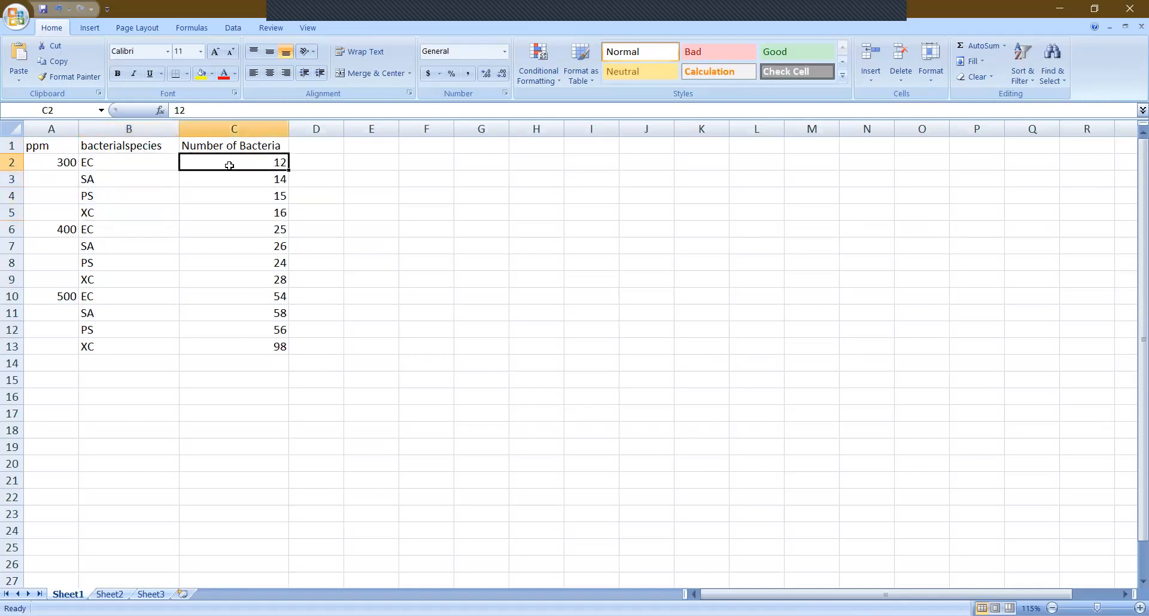
pyautogui.click(125, 165)
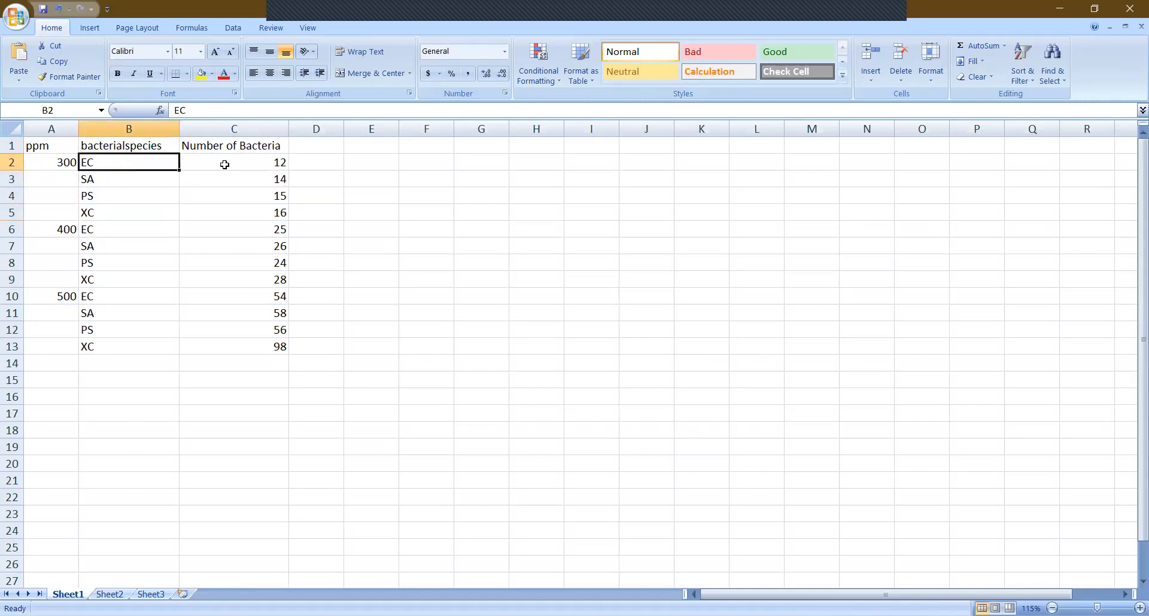
pyautogui.click(234, 165)
pyautogui.click(99, 166)
pyautogui.click(61, 230)
pyautogui.click(99, 230)
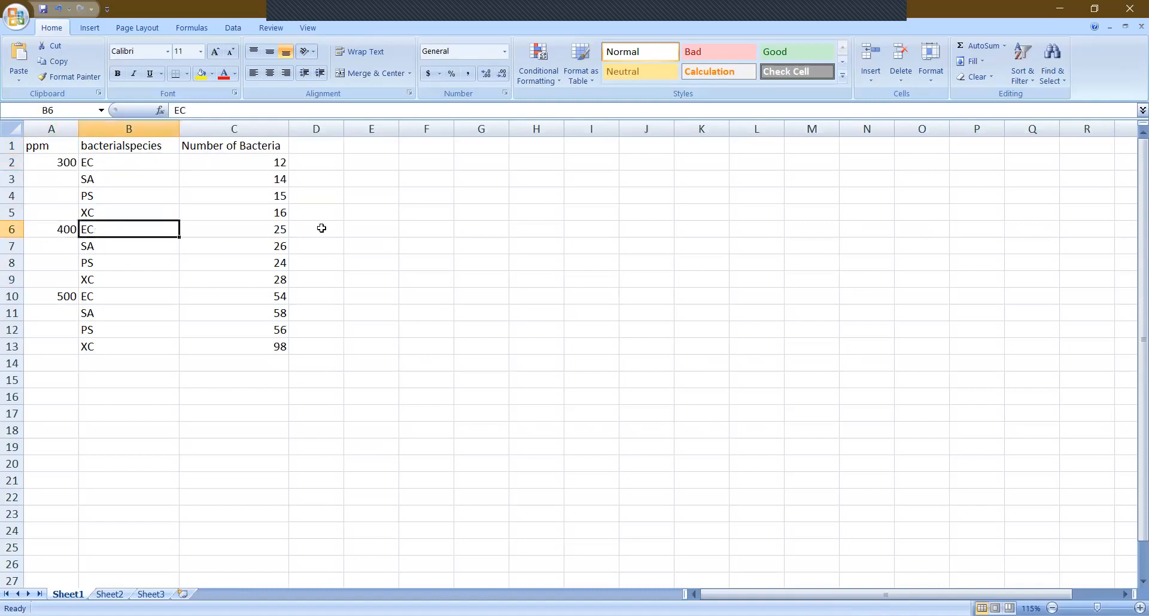
pyautogui.click(272, 231)
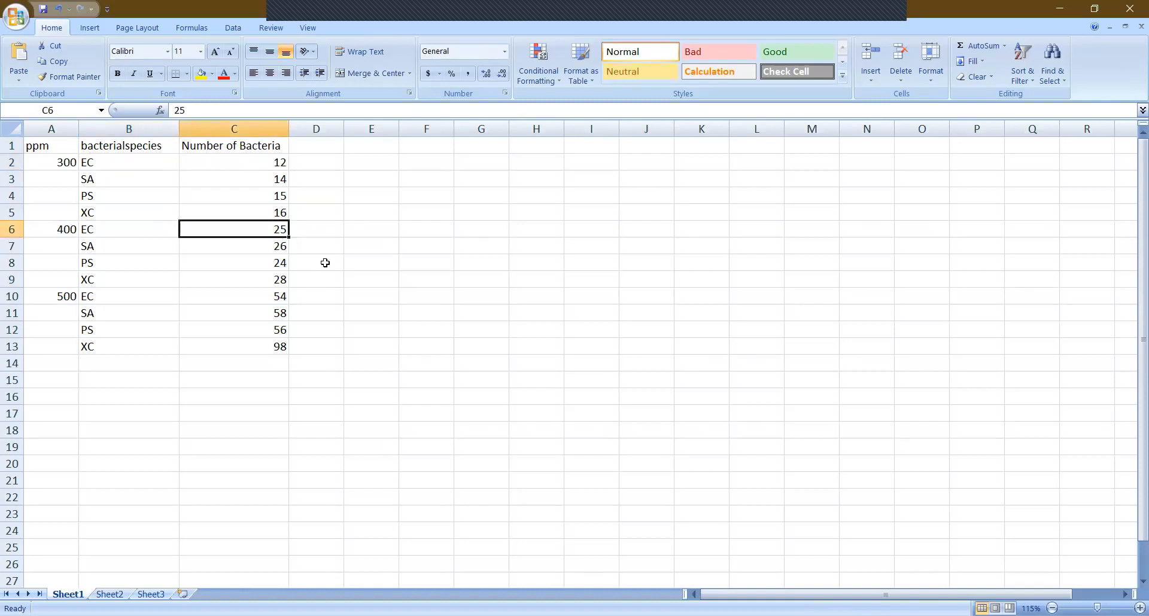
# Insert a 2-D clustered column chart from the data in A1:C13 on Sheet1.
pyautogui.moveTo(33, 146); pyautogui.dragTo(262, 345)
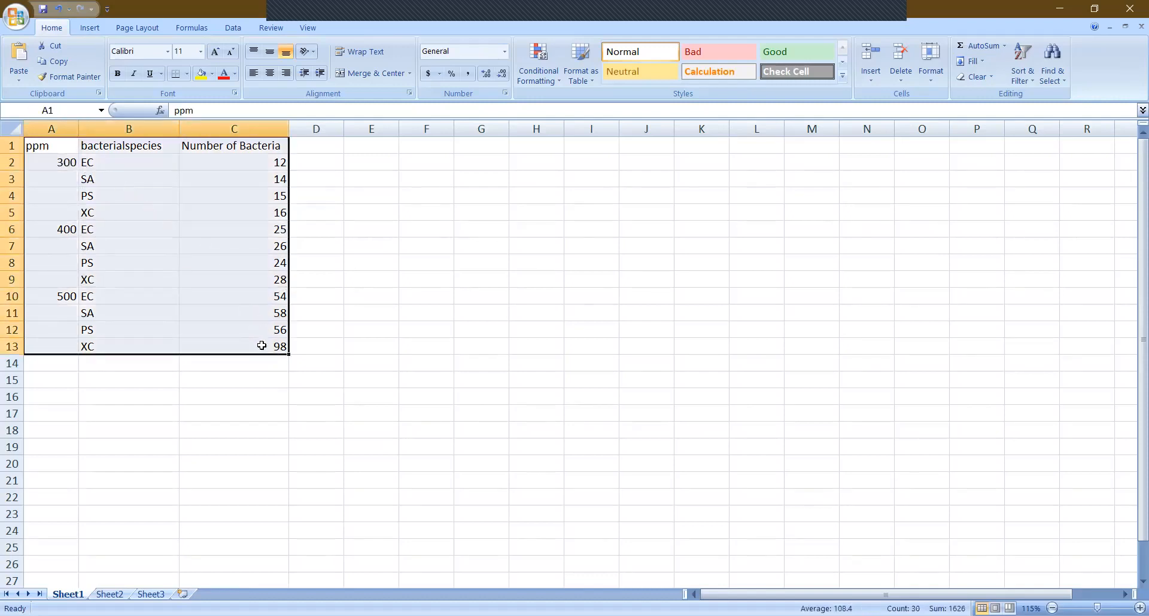
pyautogui.click(90, 28)
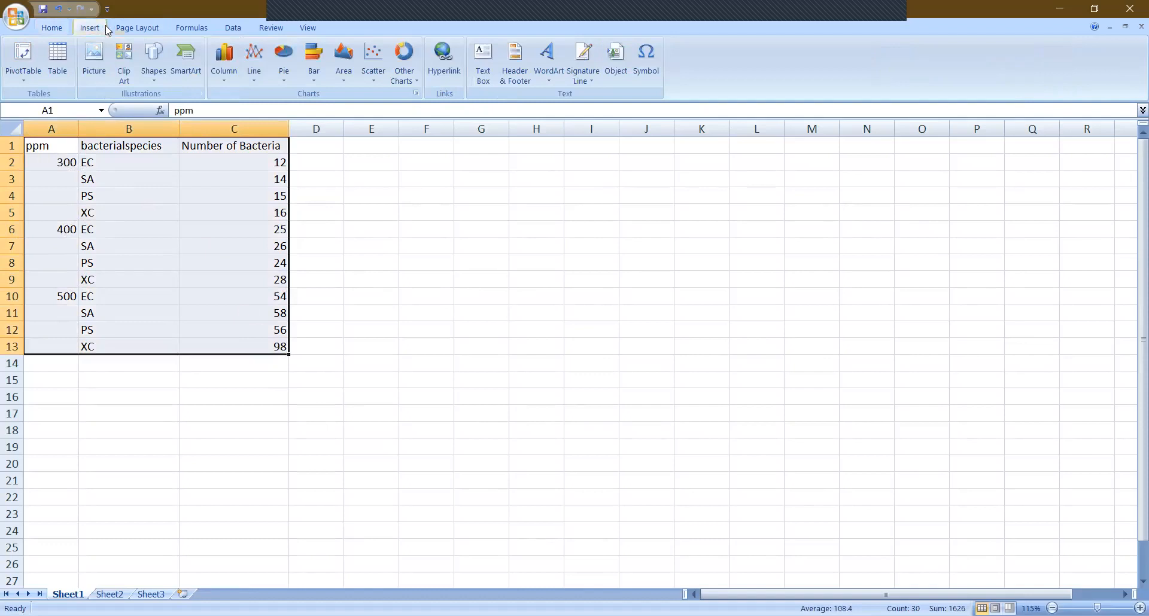
pyautogui.click(225, 62)
pyautogui.click(233, 131)
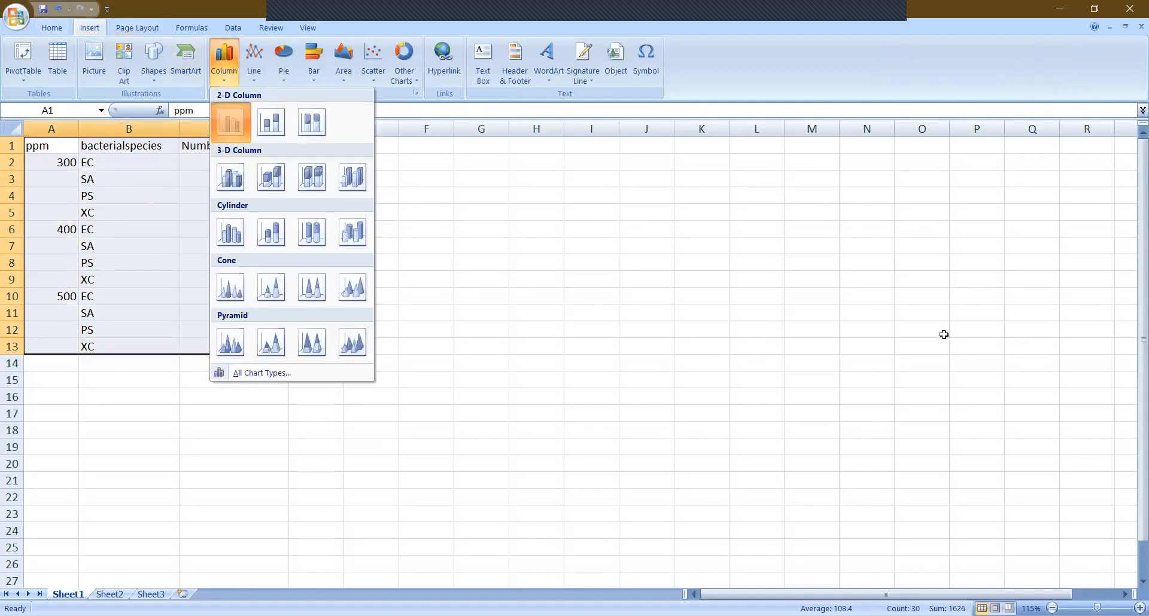
# Move the new chart beside the data, enlarge it to span about columns F to O and rows 2 to 21, and deselect it.
pyautogui.moveTo(785, 286); pyautogui.dragTo(790, 192)
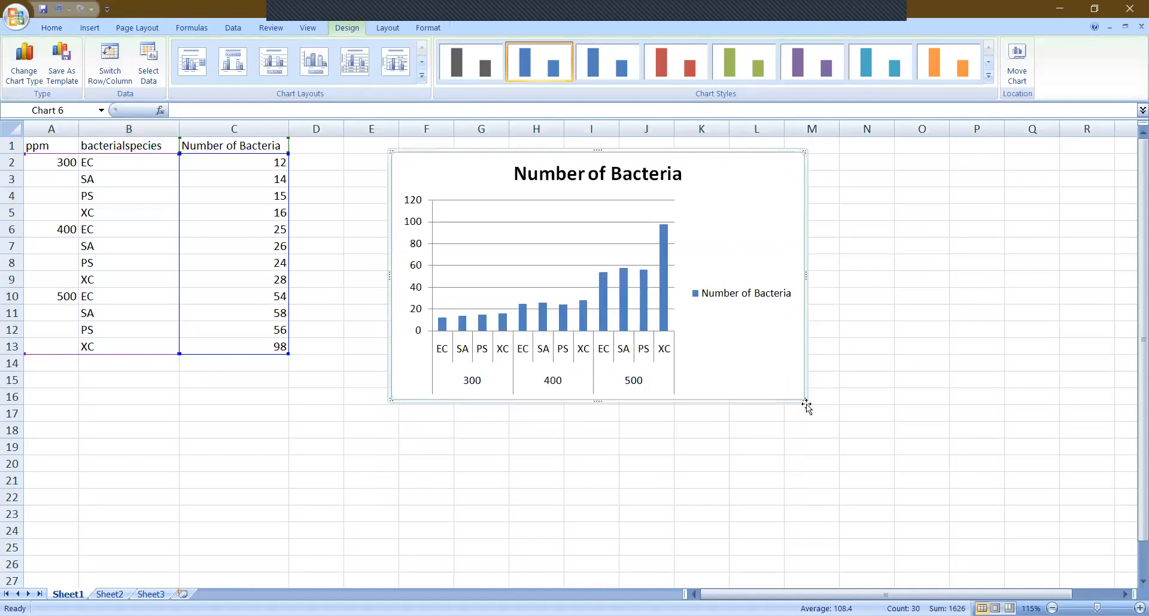
pyautogui.moveTo(804, 399); pyautogui.dragTo(952, 488)
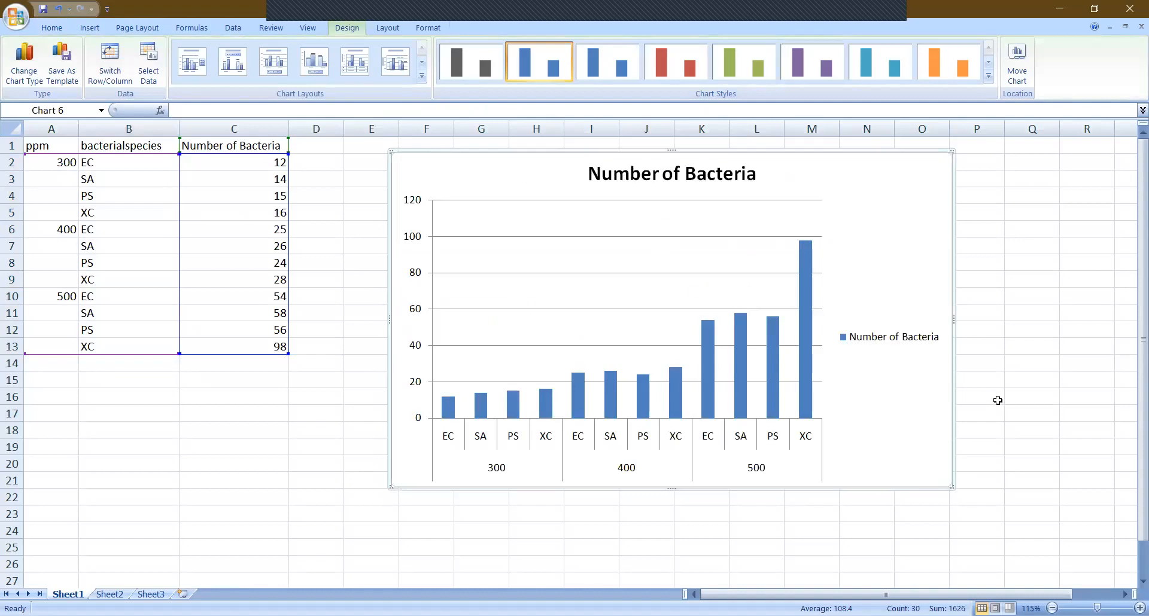
pyautogui.click(995, 319)
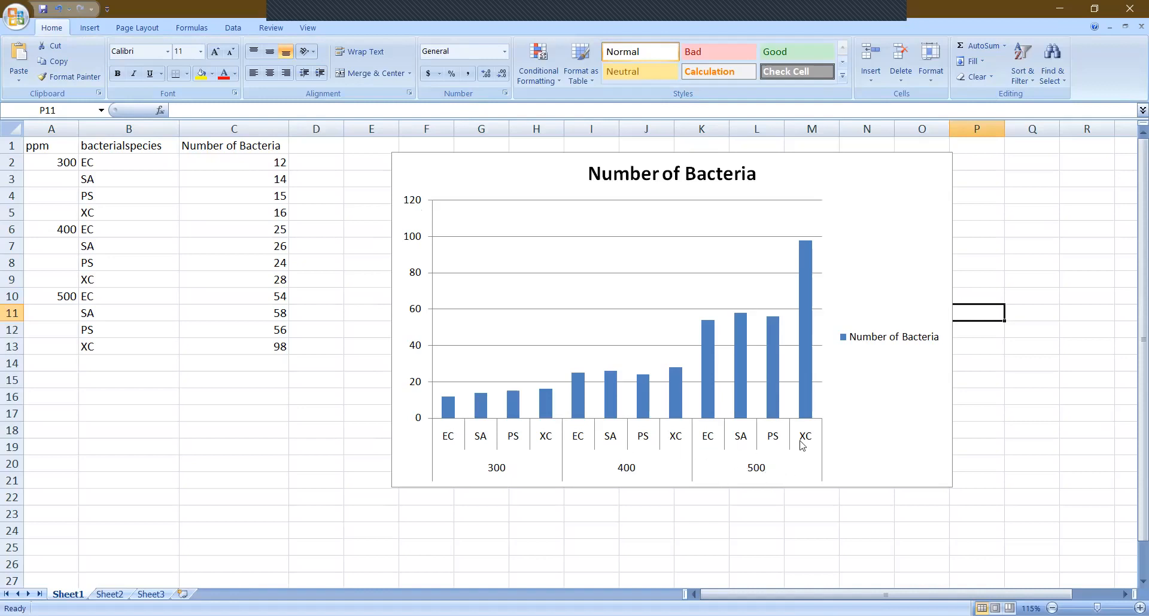
# Give the Number of Bacteria columns in the Sheet1 chart a solid light gray fill from the theme colors.
pyautogui.click(808, 279)
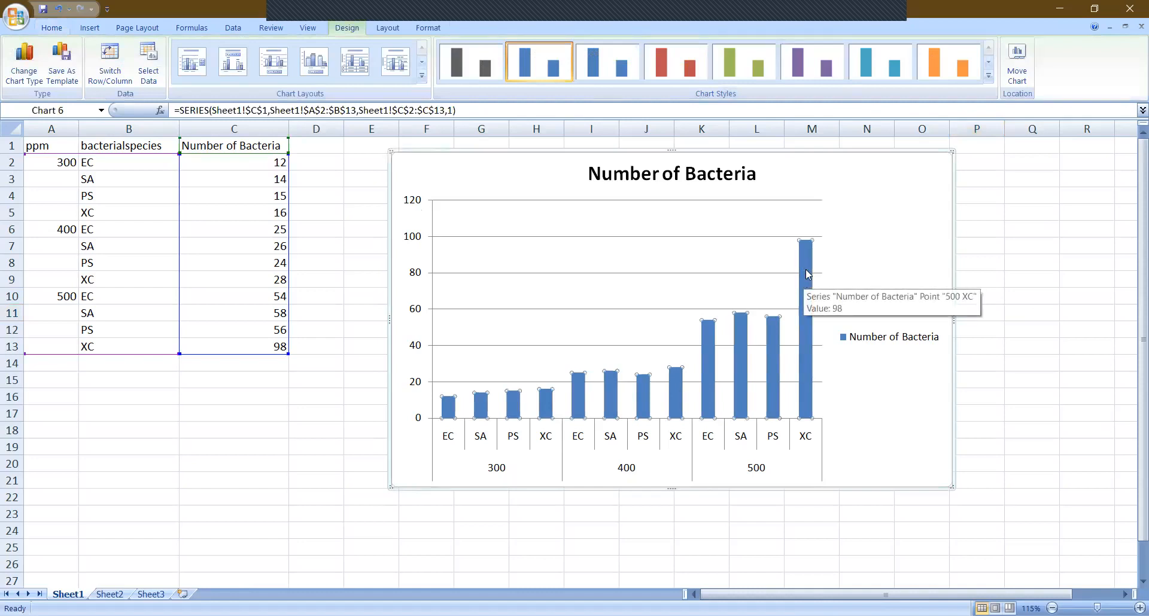
pyautogui.rightClick(808, 274)
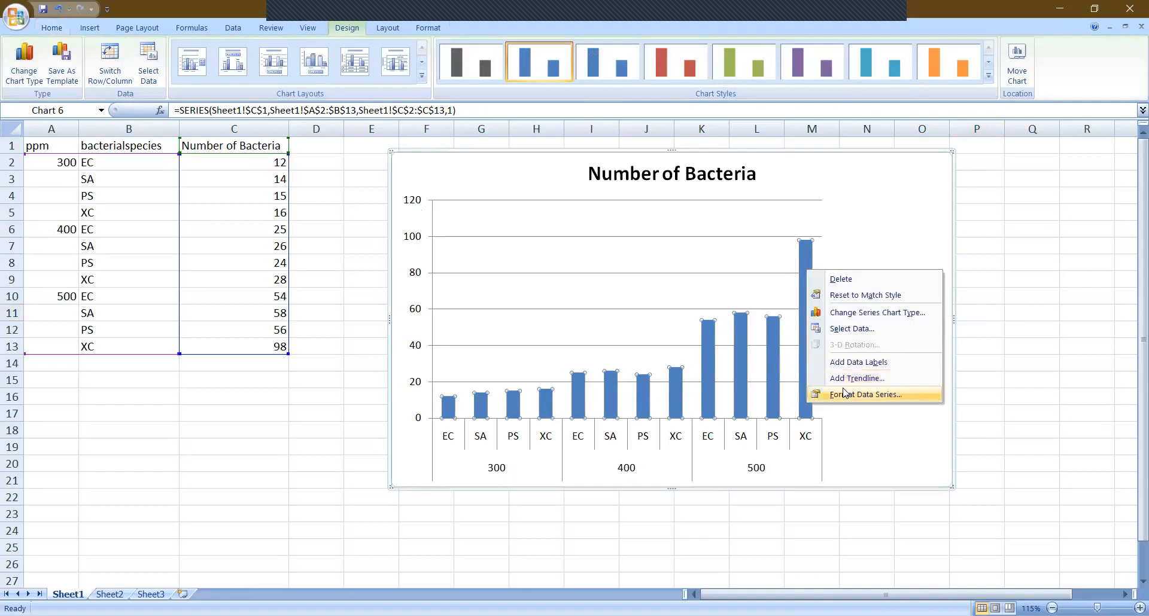
pyautogui.click(844, 393)
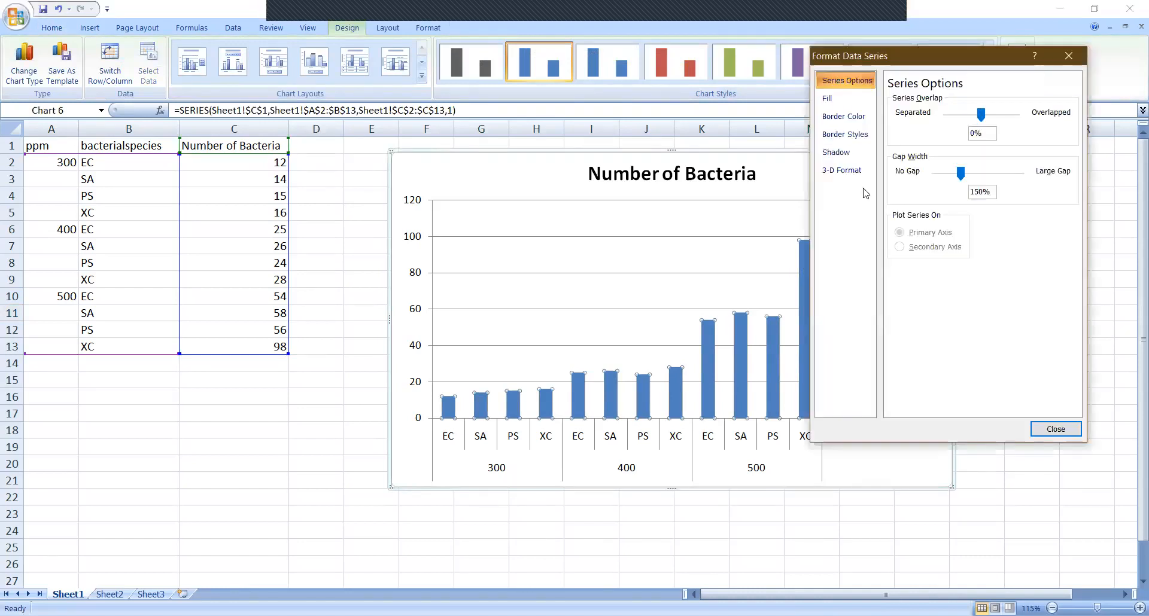
pyautogui.click(841, 103)
pyautogui.click(911, 115)
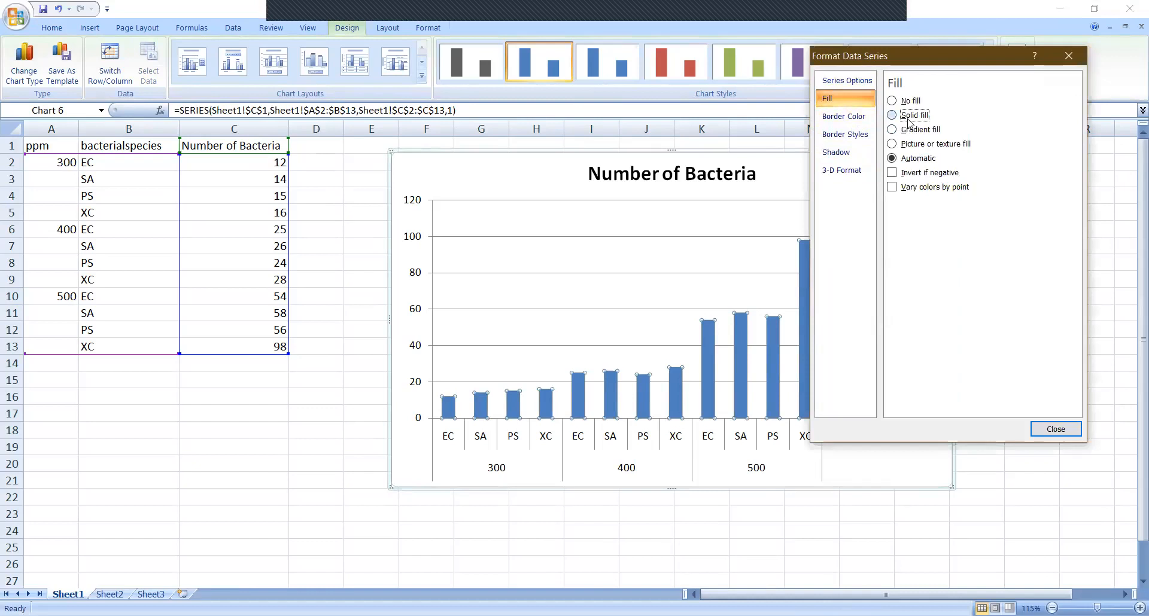
pyautogui.click(952, 205)
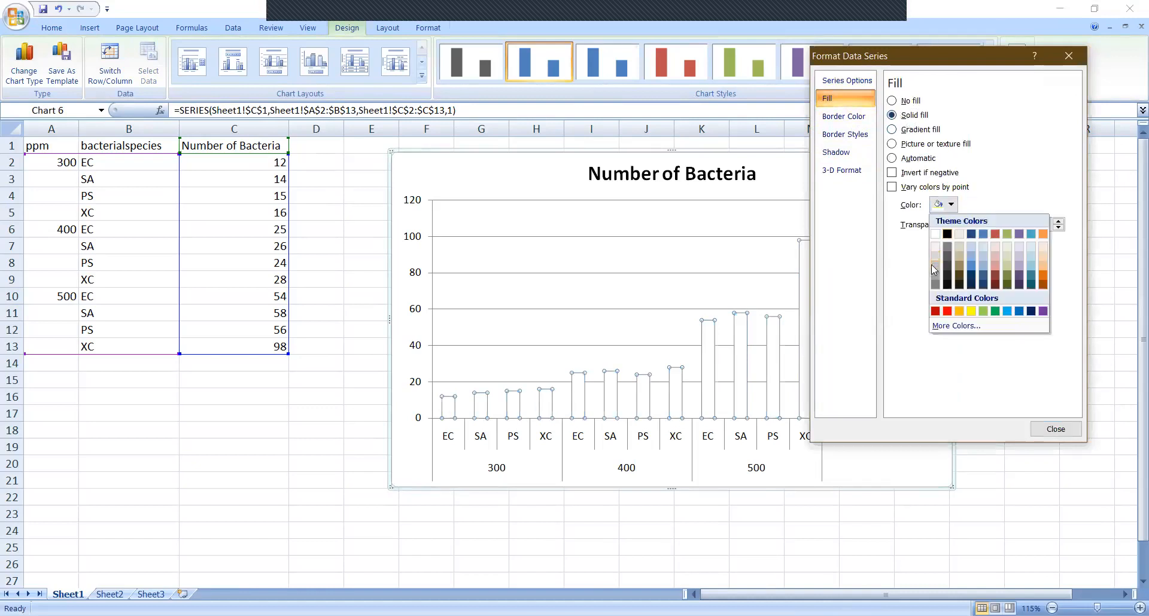
pyautogui.click(930, 264)
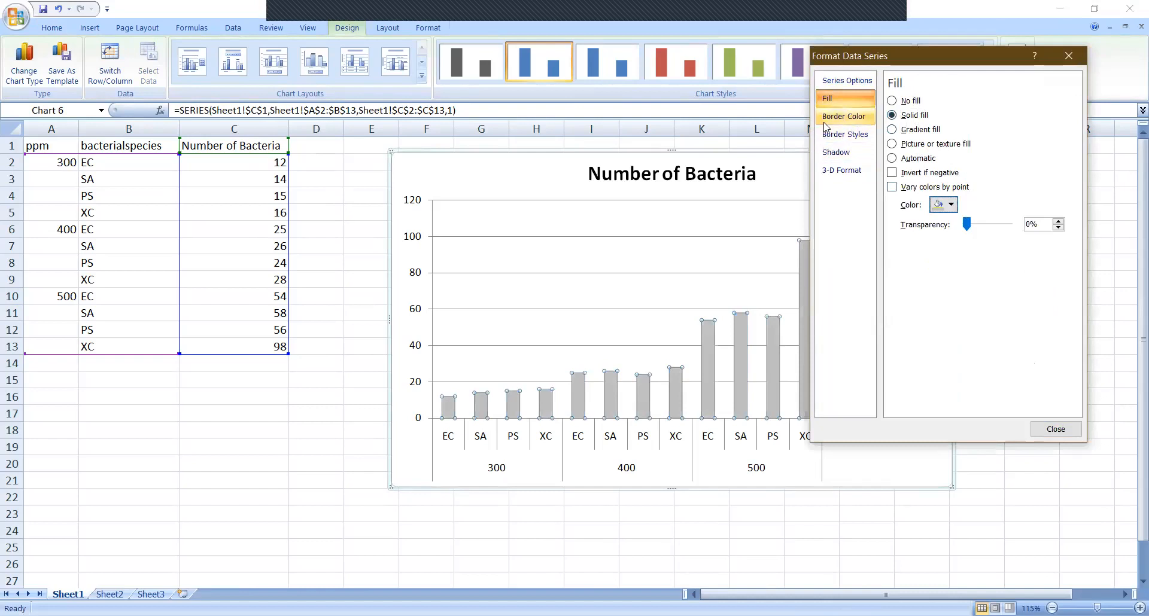
# Add a solid black border line to the columns, close the series formatting and deselect the chart.
pyautogui.click(844, 116)
pyautogui.click(912, 115)
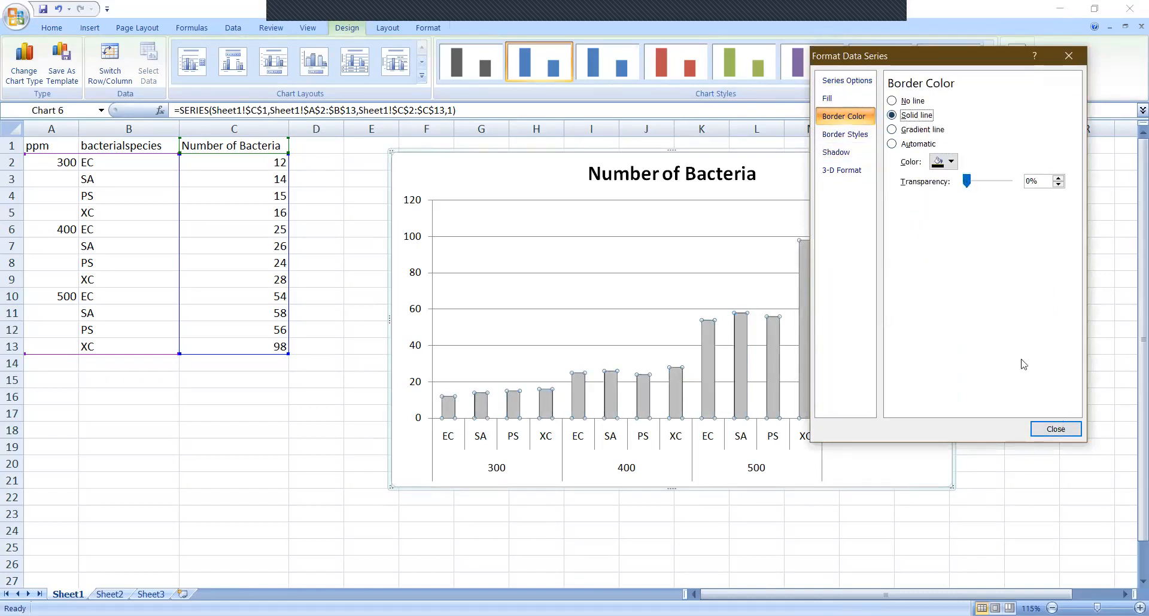
pyautogui.click(1055, 429)
pyautogui.click(1031, 397)
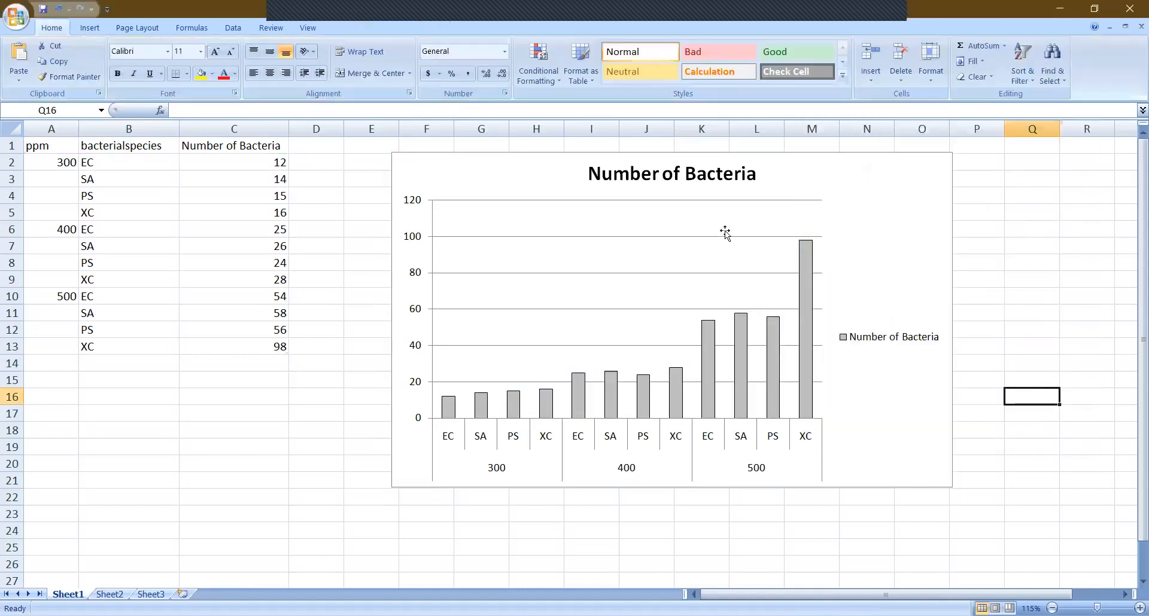
# Give the column chart's major gridlines the square-dot dash type, close the gridline formatting and deselect the chart.
pyautogui.click(684, 199)
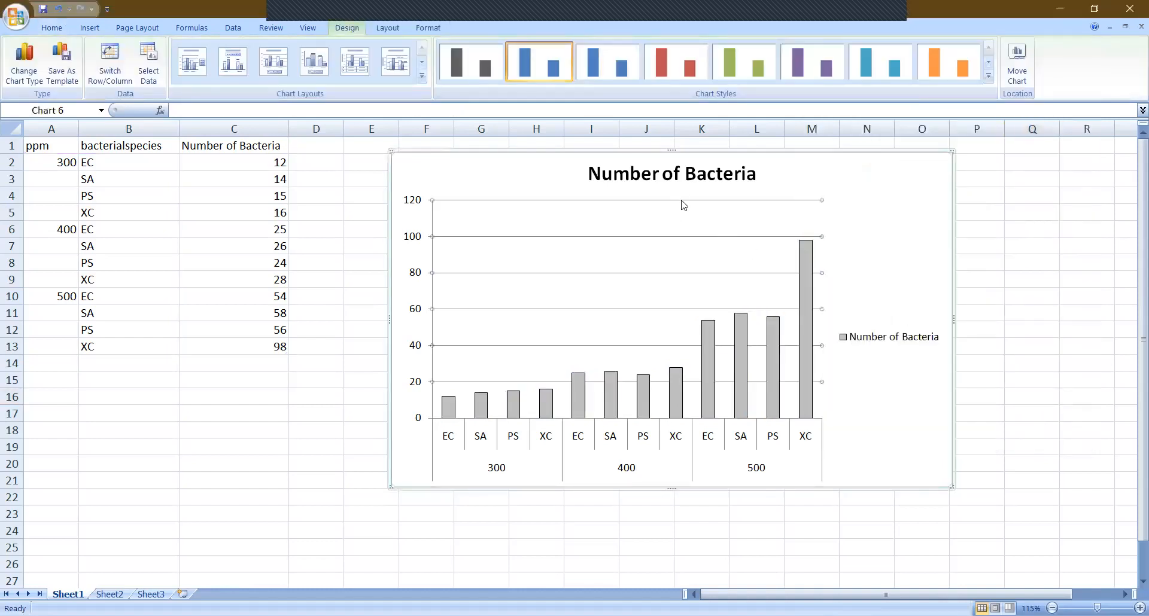
pyautogui.rightClick(684, 205)
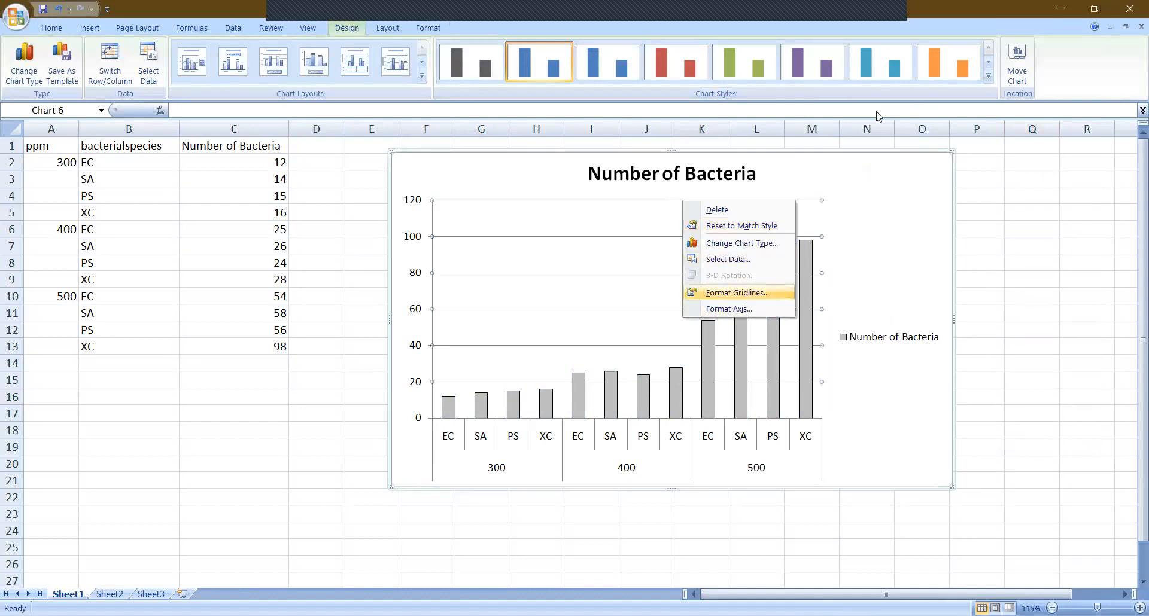
pyautogui.press('Return')
pyautogui.click(960, 142)
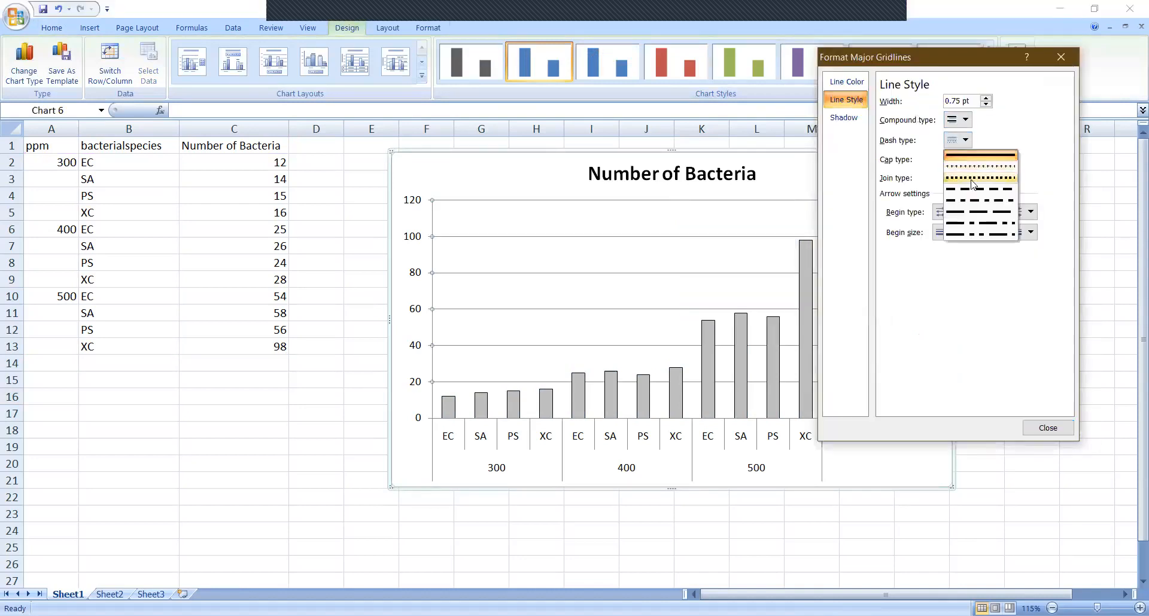
pyautogui.click(971, 178)
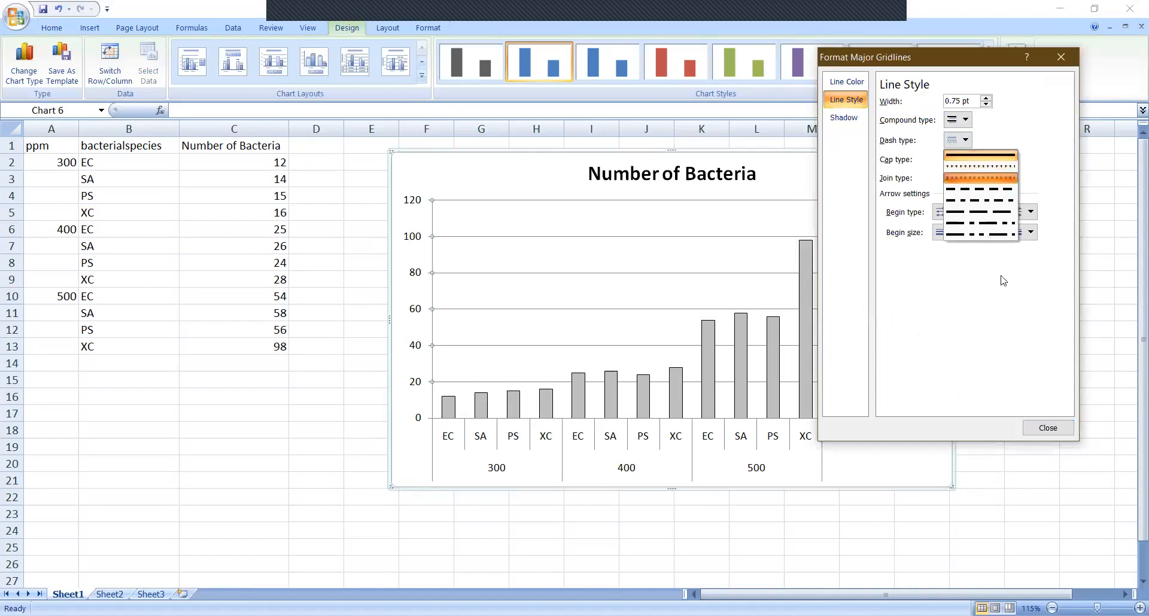
pyautogui.click(1047, 428)
pyautogui.click(1013, 273)
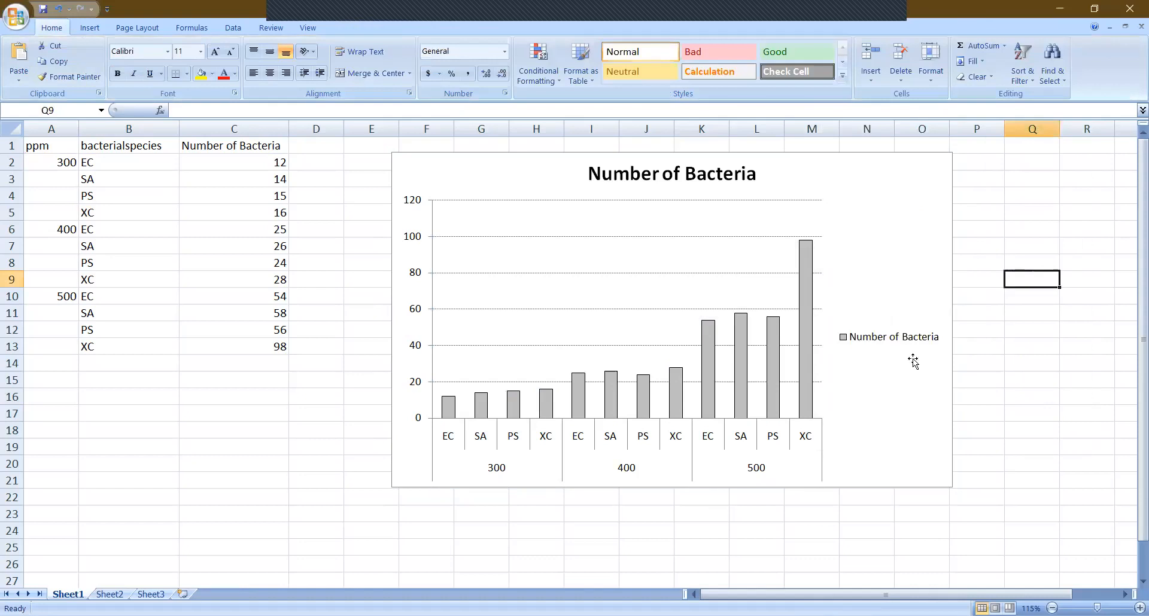
# Set the minor tick mark type of the column chart's horizontal category axis to Outside.
pyautogui.click(710, 454)
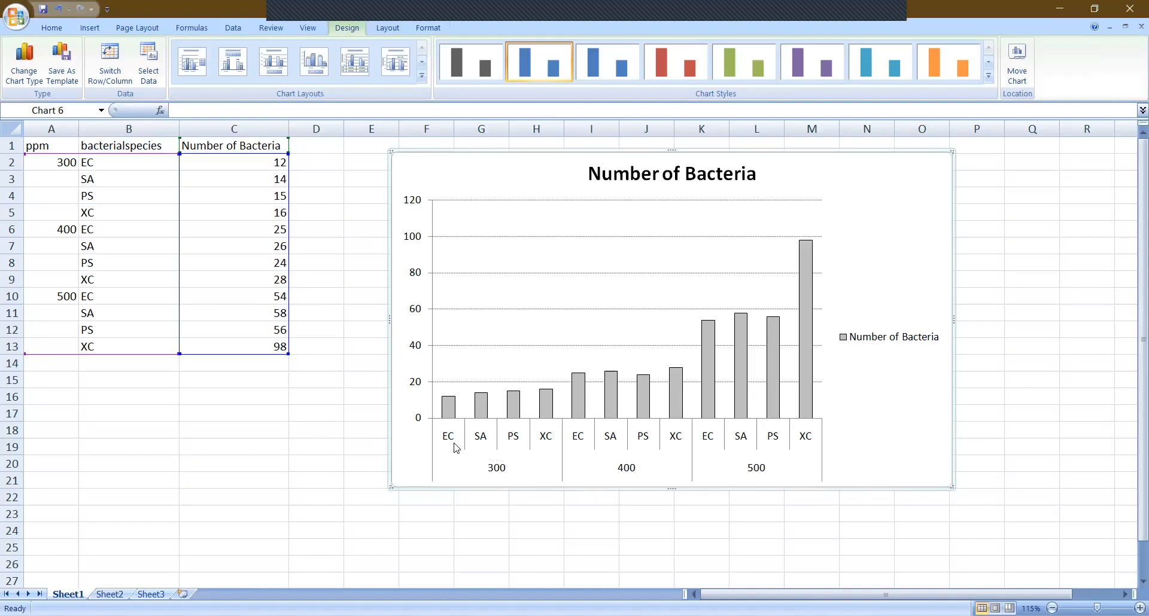
pyautogui.click(806, 440)
pyautogui.rightClick(805, 441)
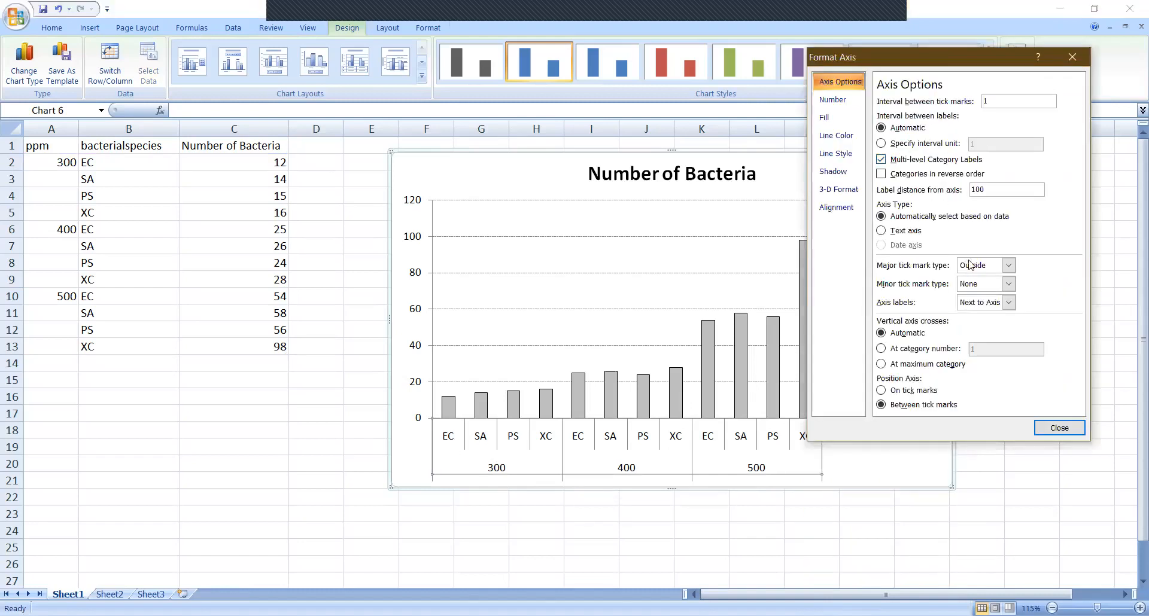
pyautogui.click(992, 284)
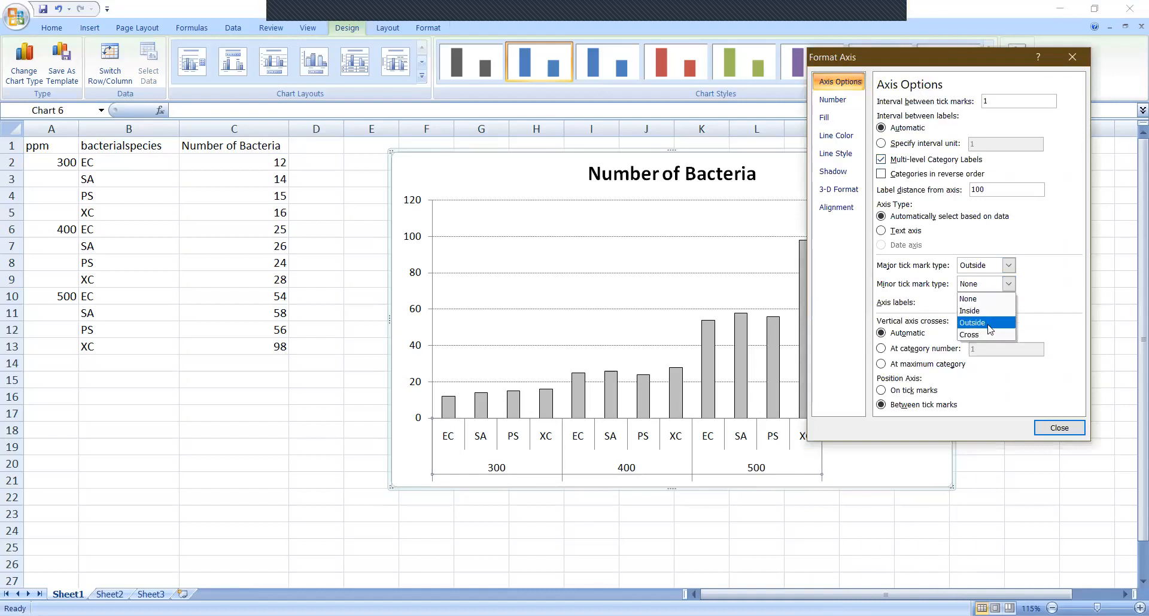
pyautogui.click(987, 323)
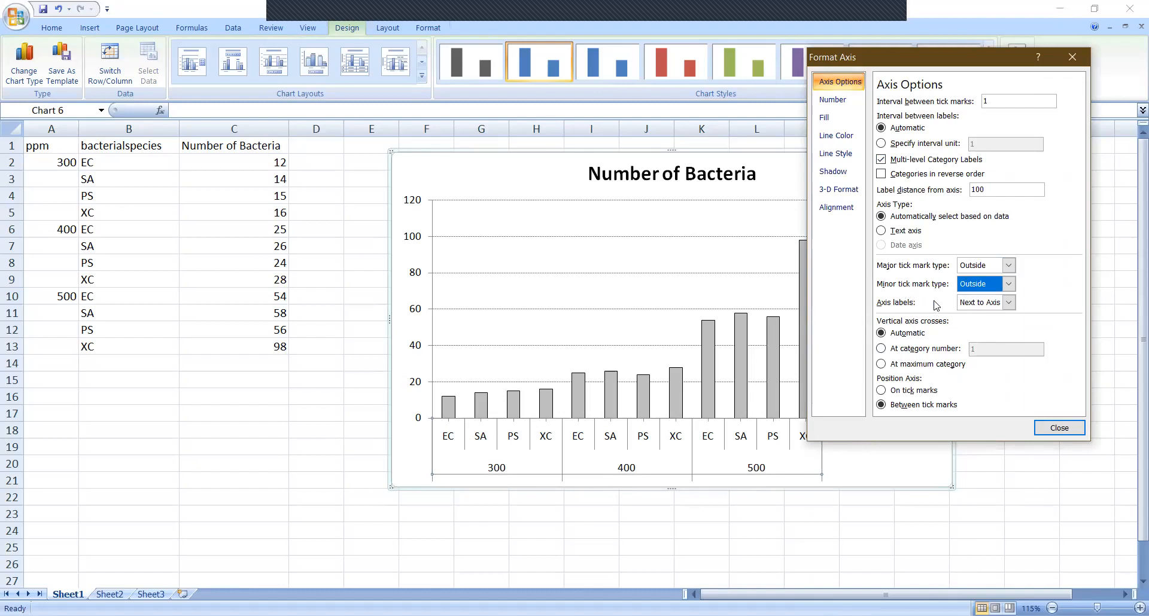
# Try None as the horizontal axis's major tick mark type and set it back to Outside.
pyautogui.click(1008, 265)
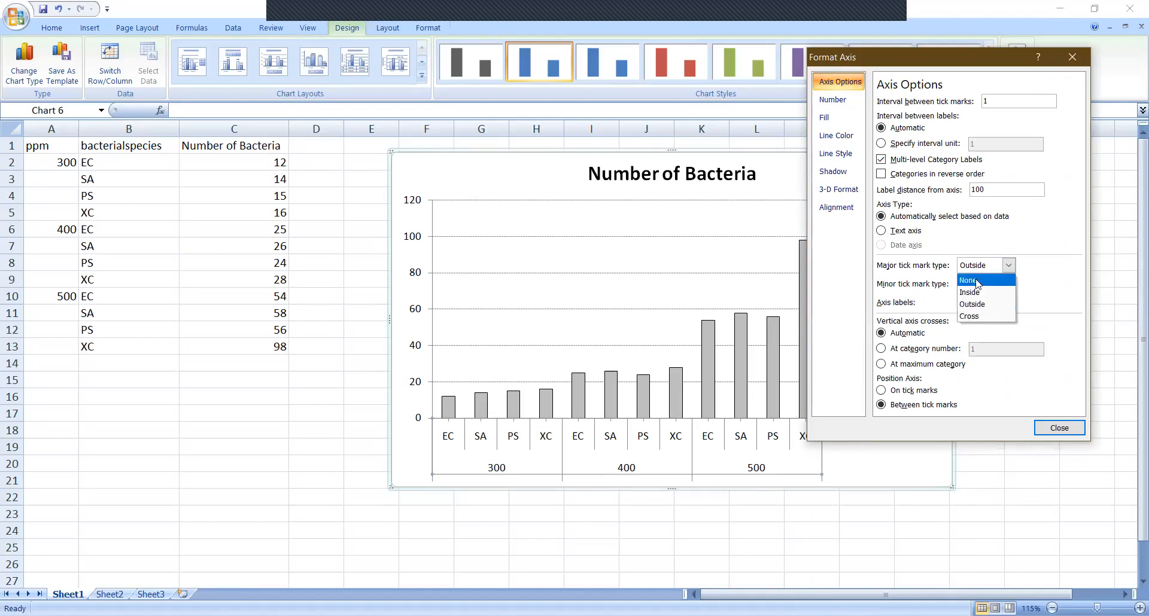
pyautogui.click(977, 281)
pyautogui.click(996, 267)
pyautogui.press('Return')
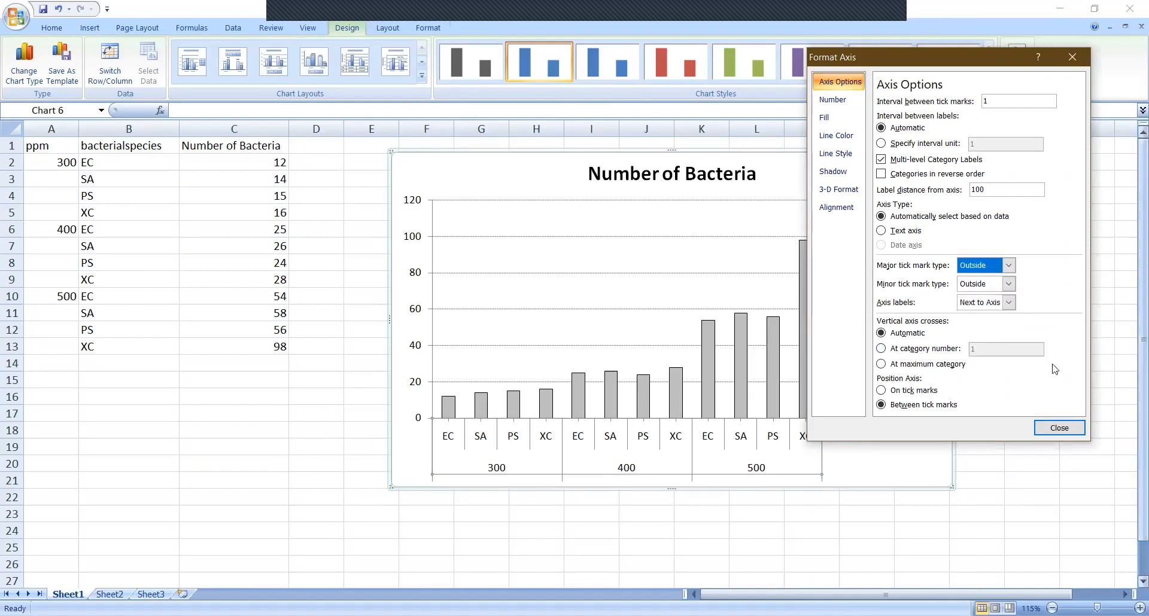
# Look through the axis's fill, line color, line style, shadow and 3-D format options, and close the axis formatting.
pyautogui.click(831, 118)
pyautogui.click(835, 135)
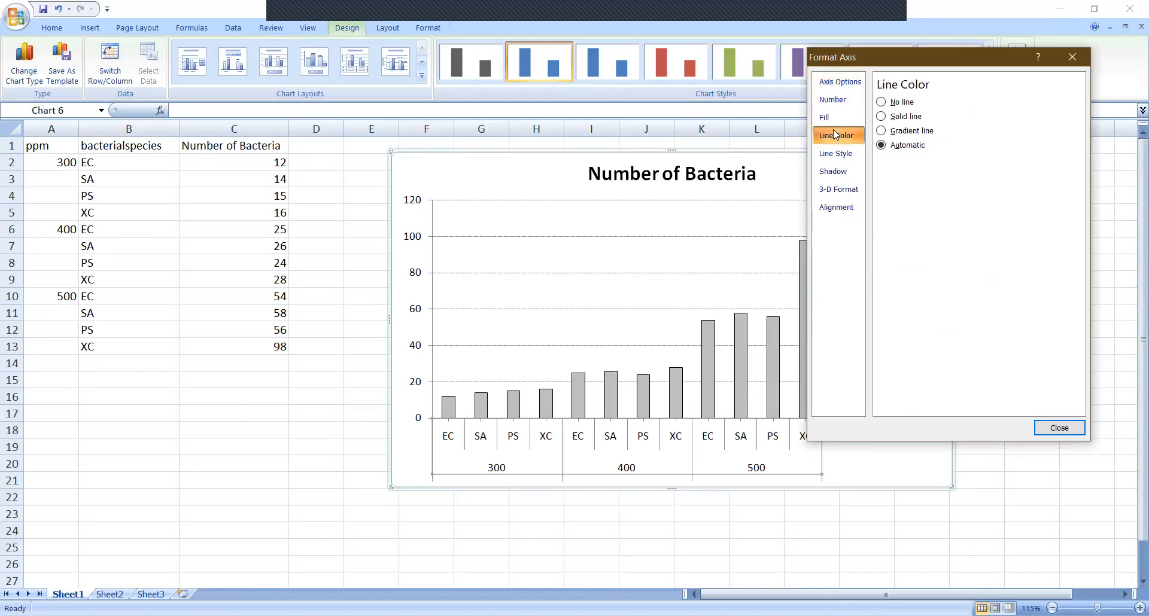
pyautogui.click(833, 172)
pyautogui.click(841, 137)
pyautogui.click(835, 153)
pyautogui.click(835, 187)
pyautogui.click(834, 170)
pyautogui.click(850, 151)
pyautogui.click(849, 114)
pyautogui.click(840, 133)
pyautogui.click(831, 117)
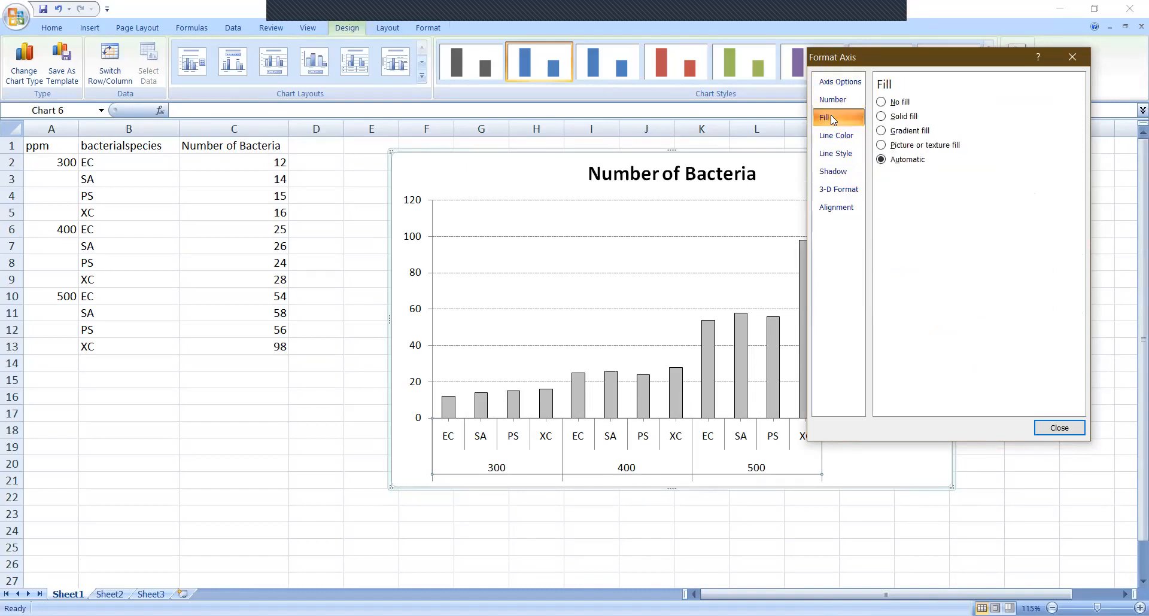
pyautogui.click(1057, 428)
# Move the column chart's legend up to between the 60 and 80 gridlines and deselect the chart.
pyautogui.click(744, 168)
pyautogui.moveTo(755, 173); pyautogui.dragTo(484, 174)
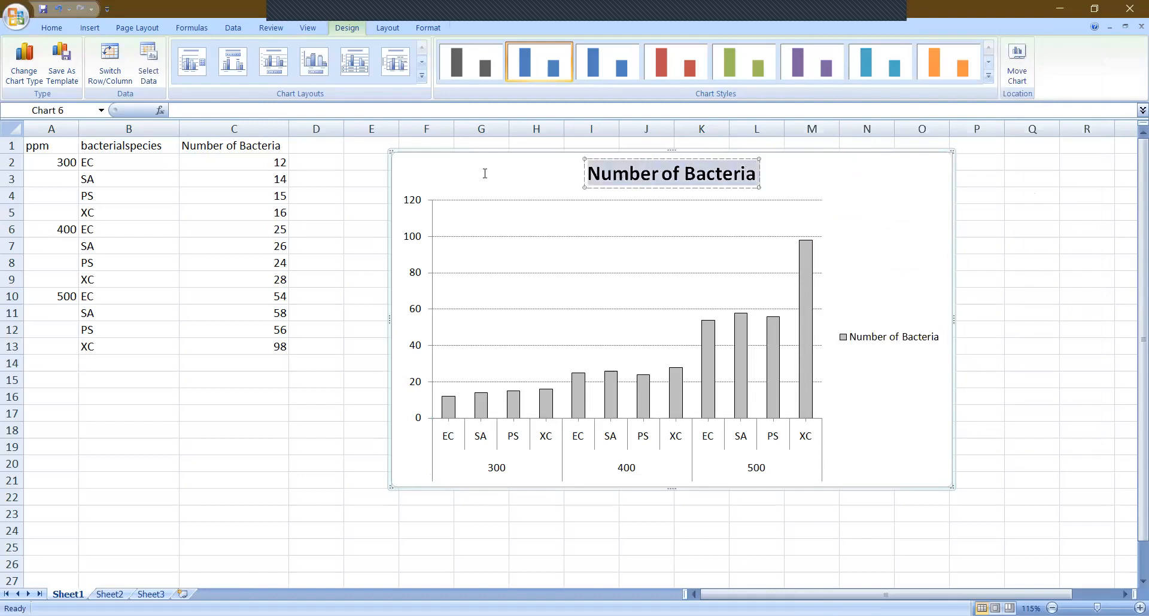
pyautogui.click(874, 340)
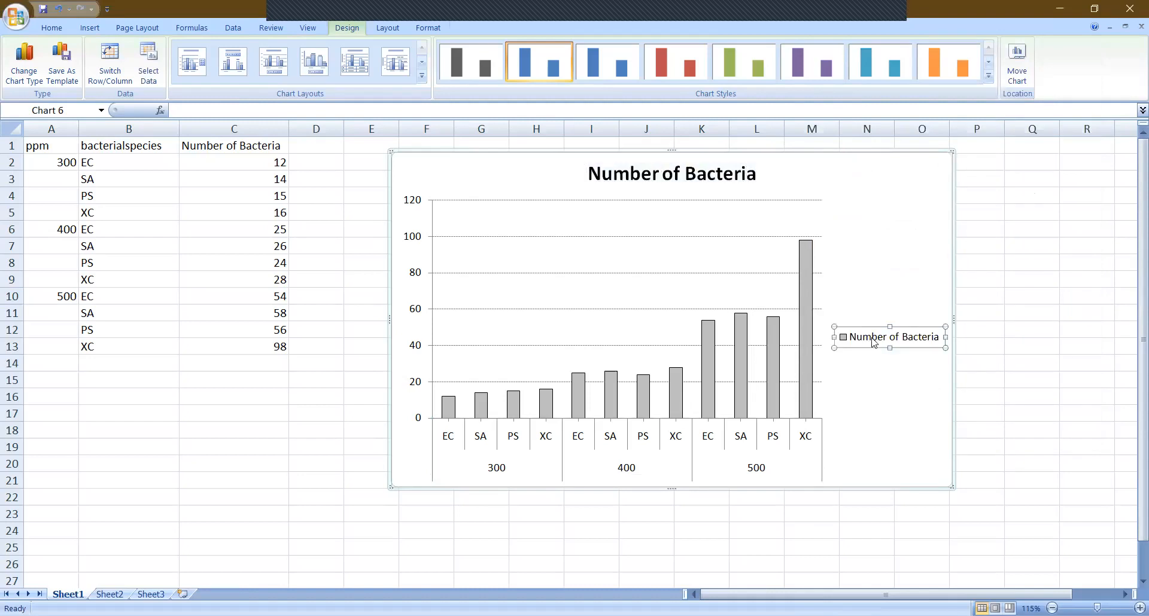
pyautogui.moveTo(874, 327); pyautogui.dragTo(875, 287)
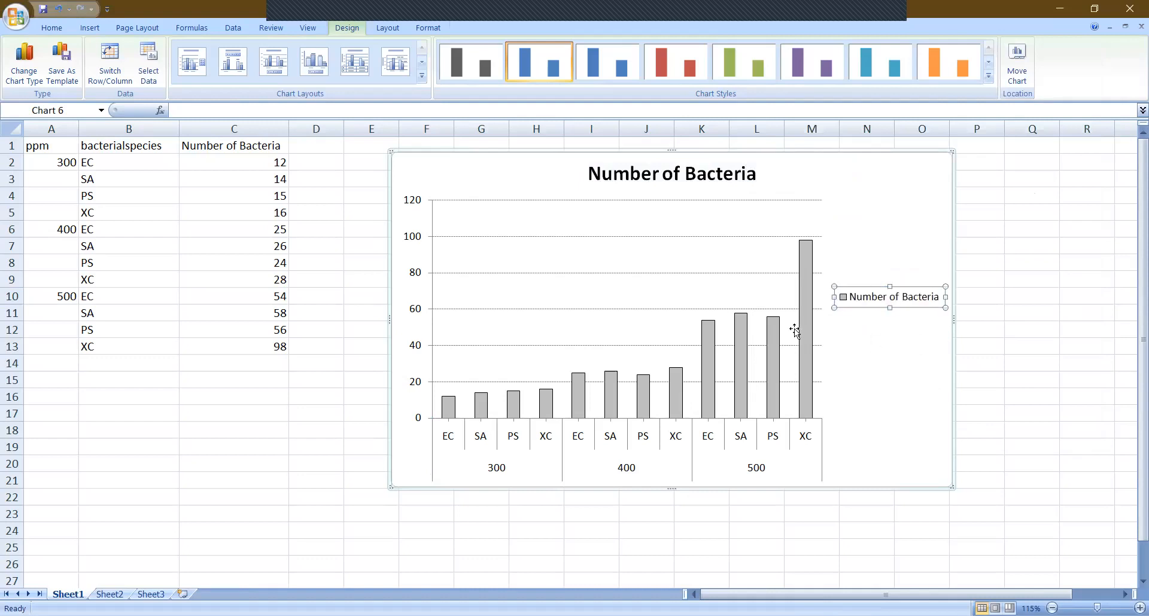
pyautogui.click(1081, 334)
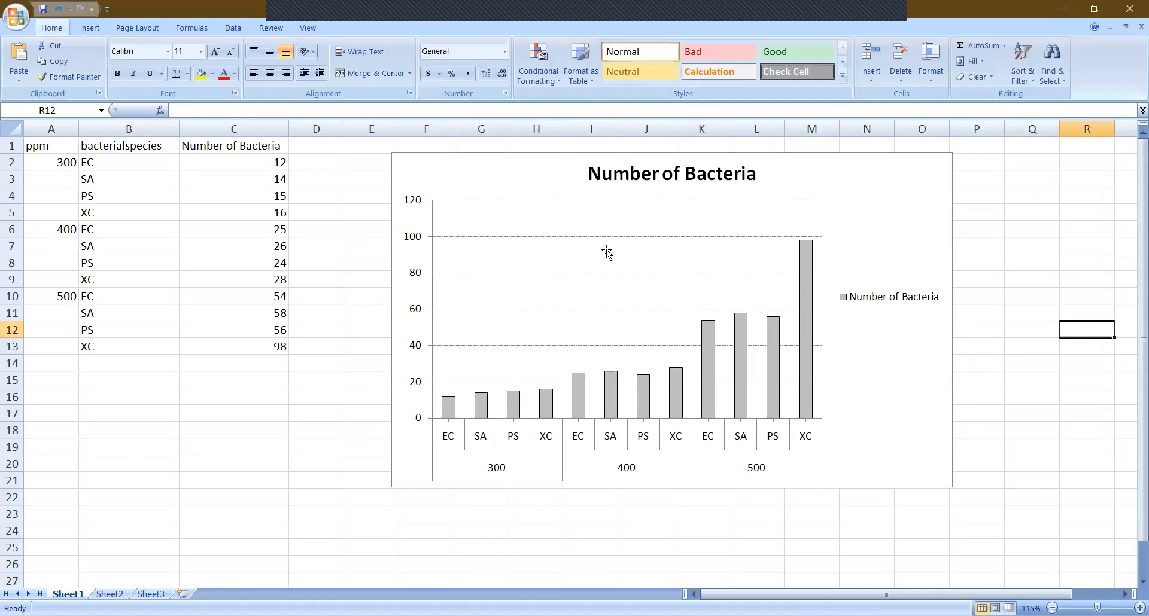
pyautogui.click(529, 181)
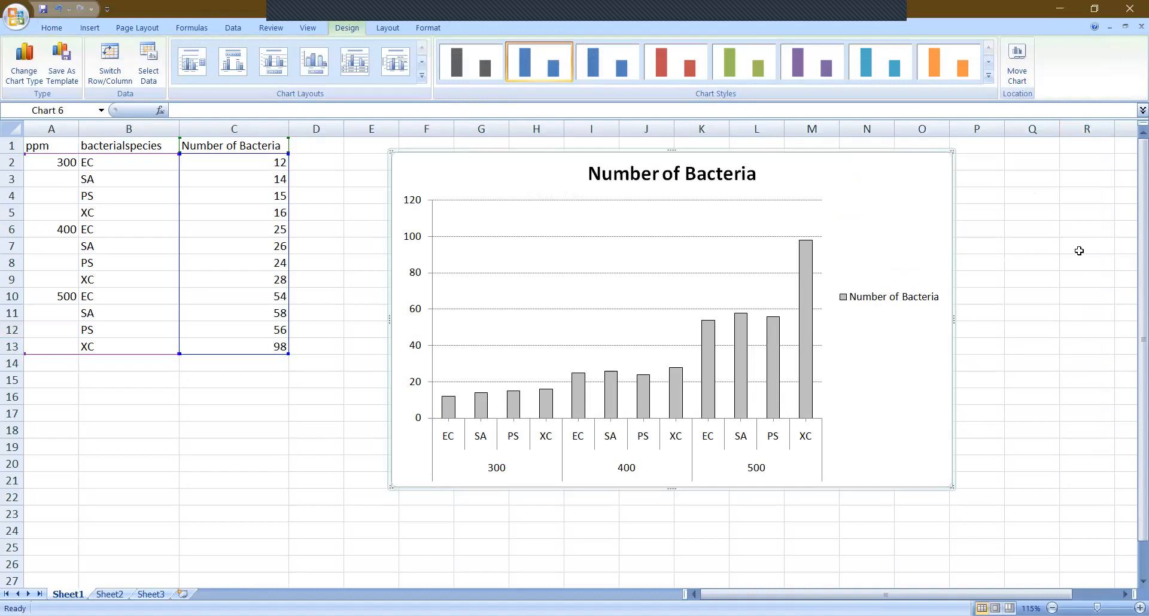
pyautogui.click(1042, 246)
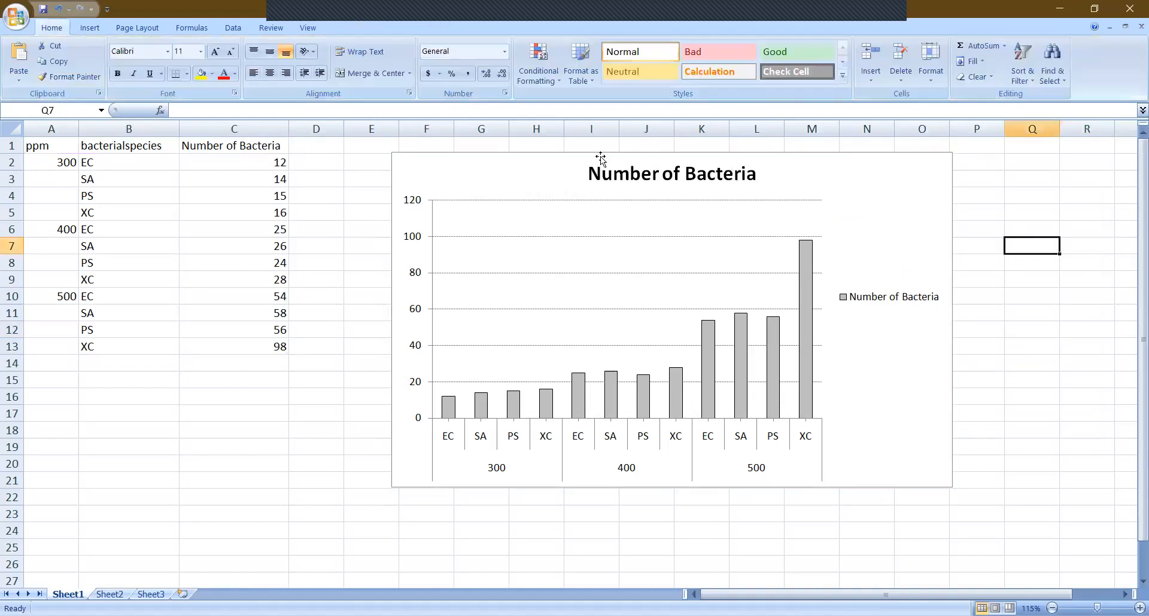
pyautogui.click(454, 165)
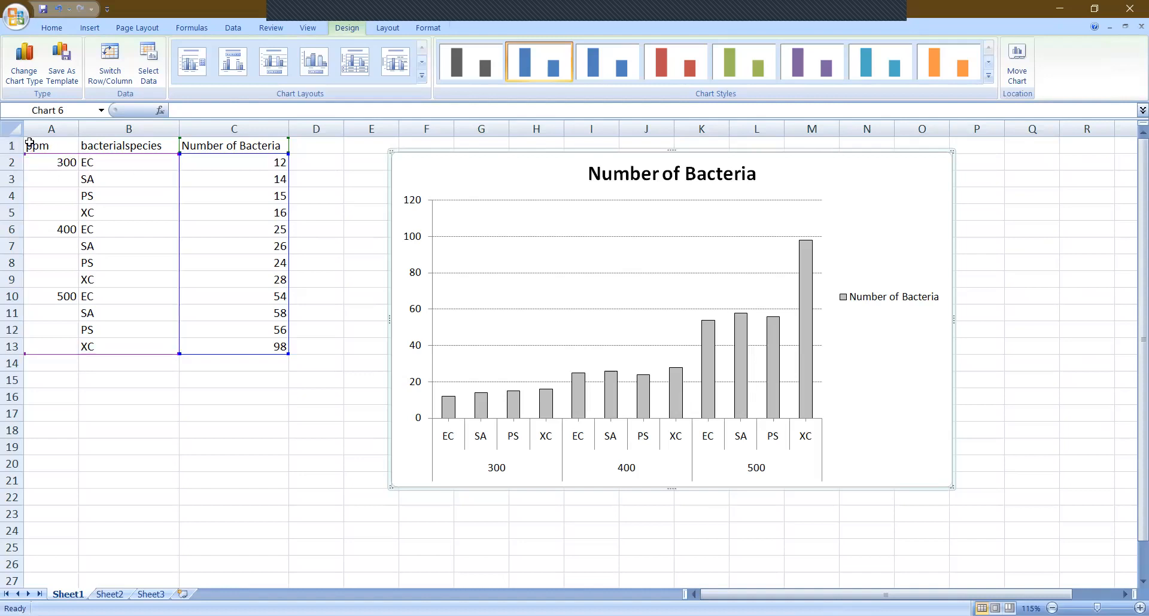
# Insert a basic 2-D line chart from the data in A1:C13.
pyautogui.moveTo(29, 143); pyautogui.dragTo(211, 345)
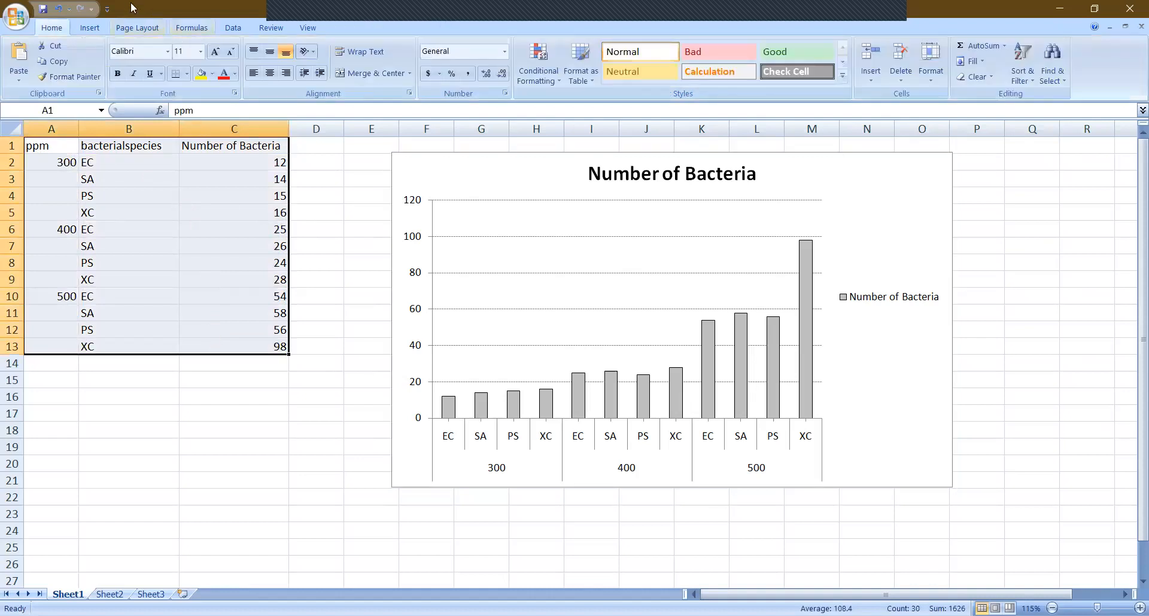
pyautogui.click(92, 31)
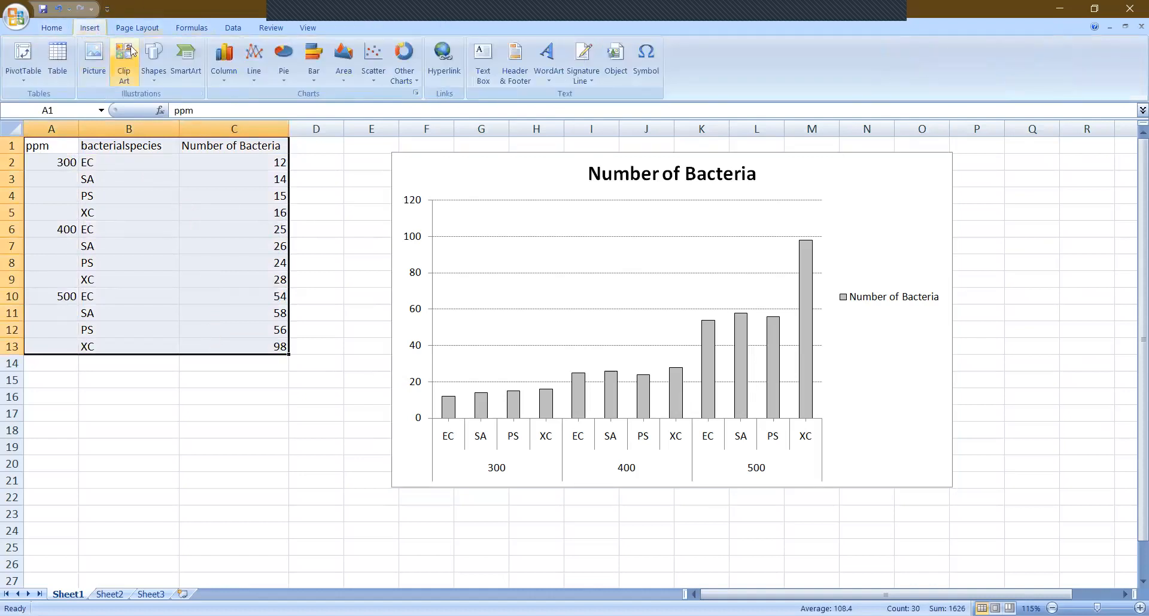
pyautogui.click(247, 71)
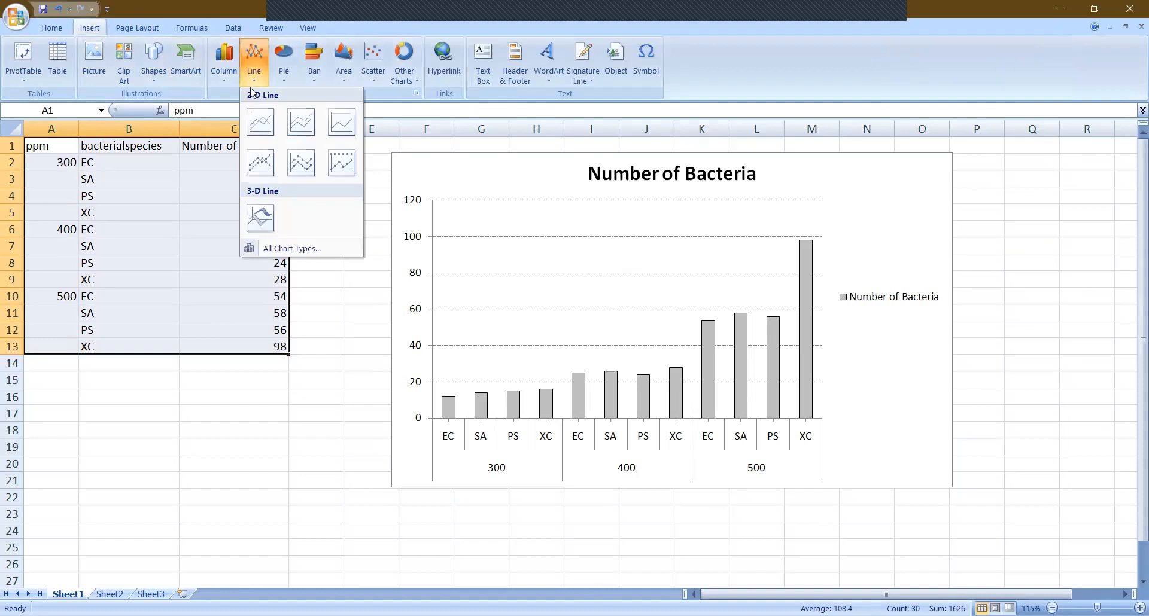
pyautogui.click(255, 122)
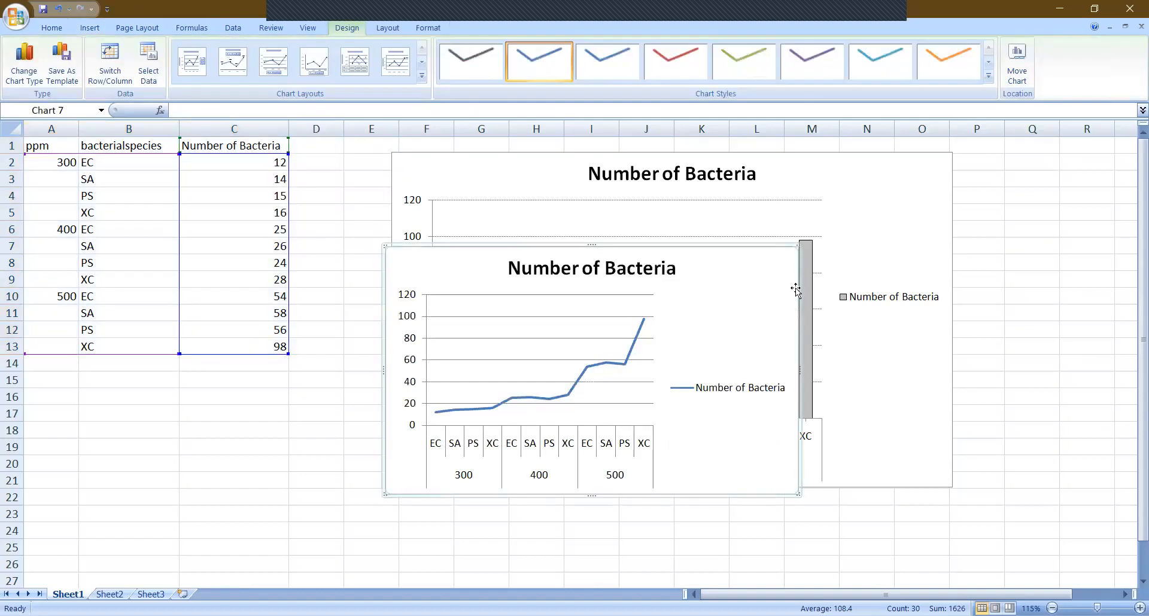
# Shrink the column chart and move it aside so it starts around column N and spans about rows 3 to 19.
pyautogui.scroll(-1, 892, 316)
pyautogui.scroll(1, 890, 311)
pyautogui.click(894, 190)
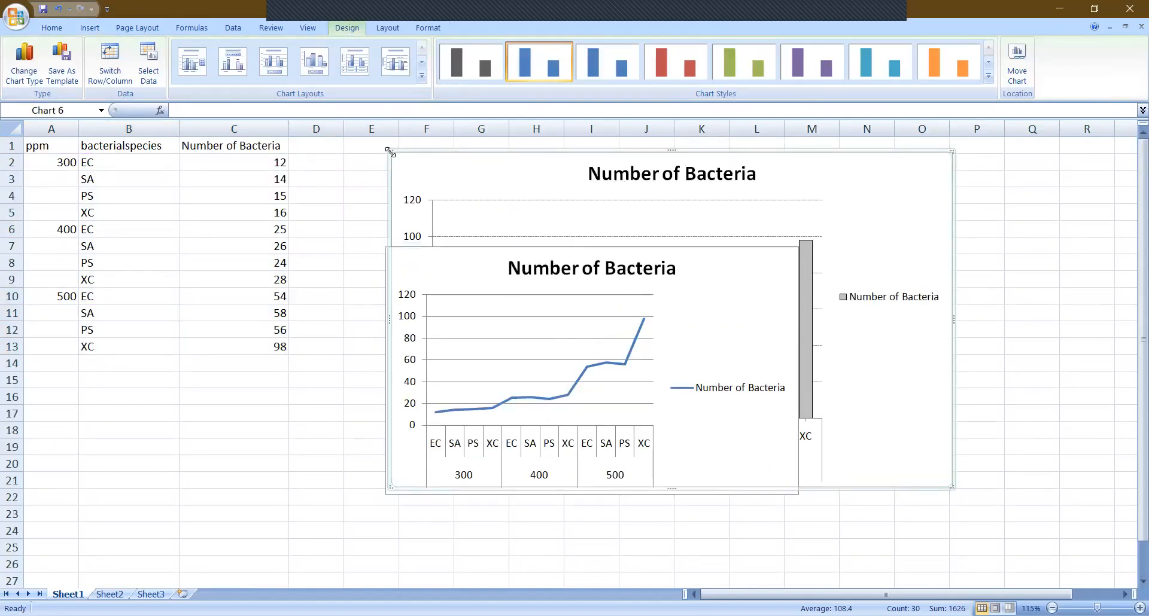
pyautogui.moveTo(390, 153); pyautogui.dragTo(653, 212)
pyautogui.click(902, 244)
pyautogui.moveTo(902, 244); pyautogui.dragTo(1116, 209)
# Move the line chart up beside the data and enlarge it to span about columns D to M and rows 1 to 22.
pyautogui.moveTo(711, 295); pyautogui.dragTo(688, 190)
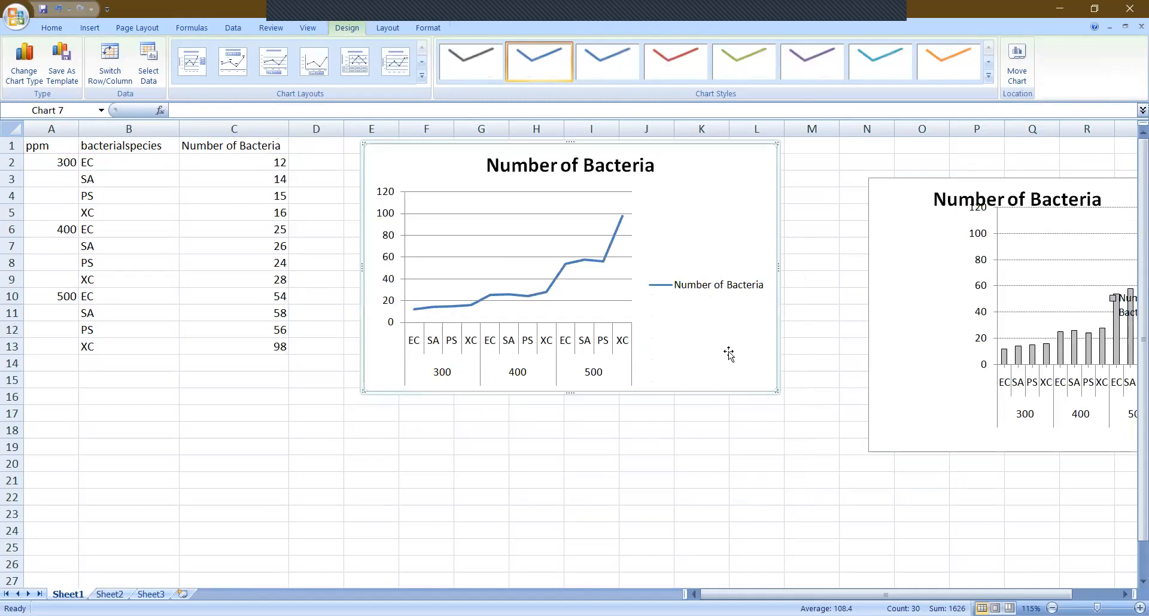
pyautogui.moveTo(777, 392); pyautogui.dragTo(823, 478)
pyautogui.moveTo(363, 476); pyautogui.dragTo(315, 491)
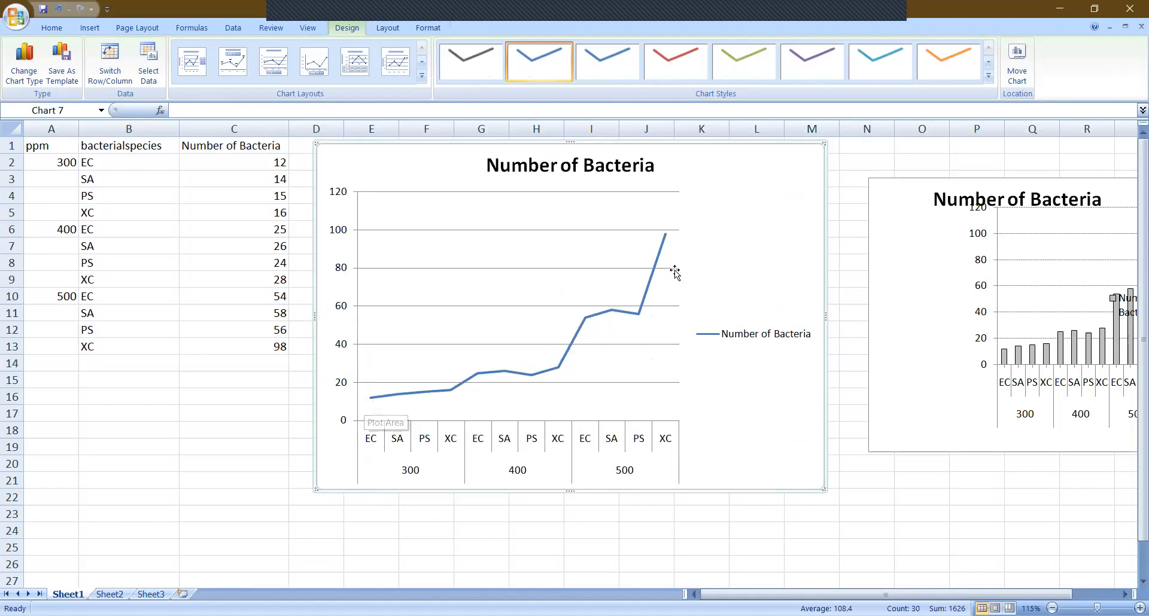
# Add a linear trendline to the Number of Bacteria line series and display its equation on the chart.
pyautogui.moveTo(657, 269)
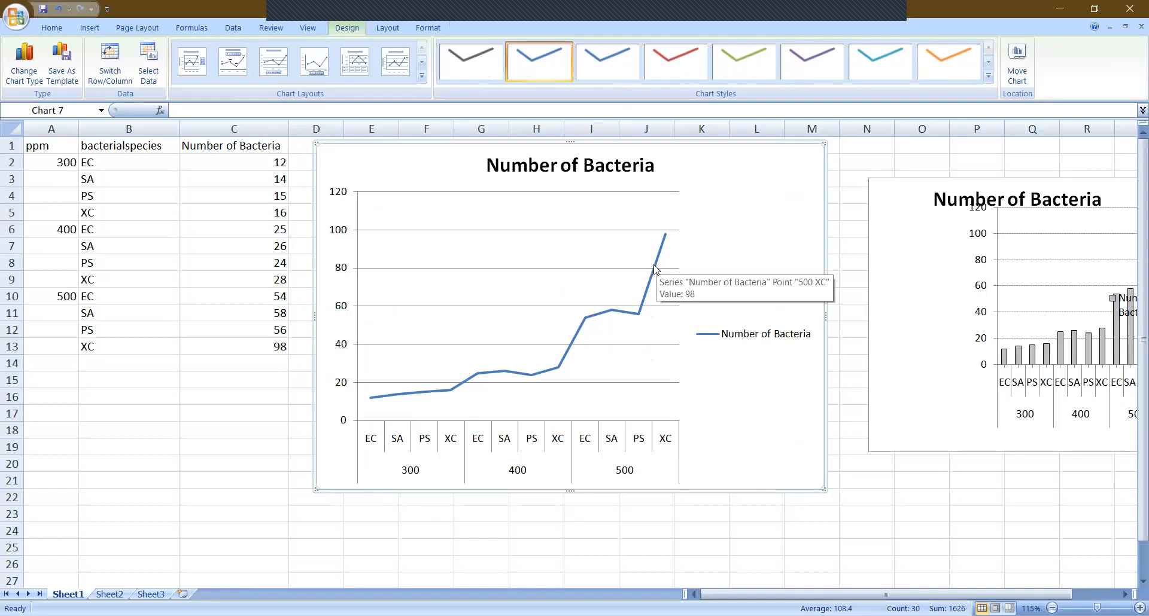
pyautogui.click(656, 270)
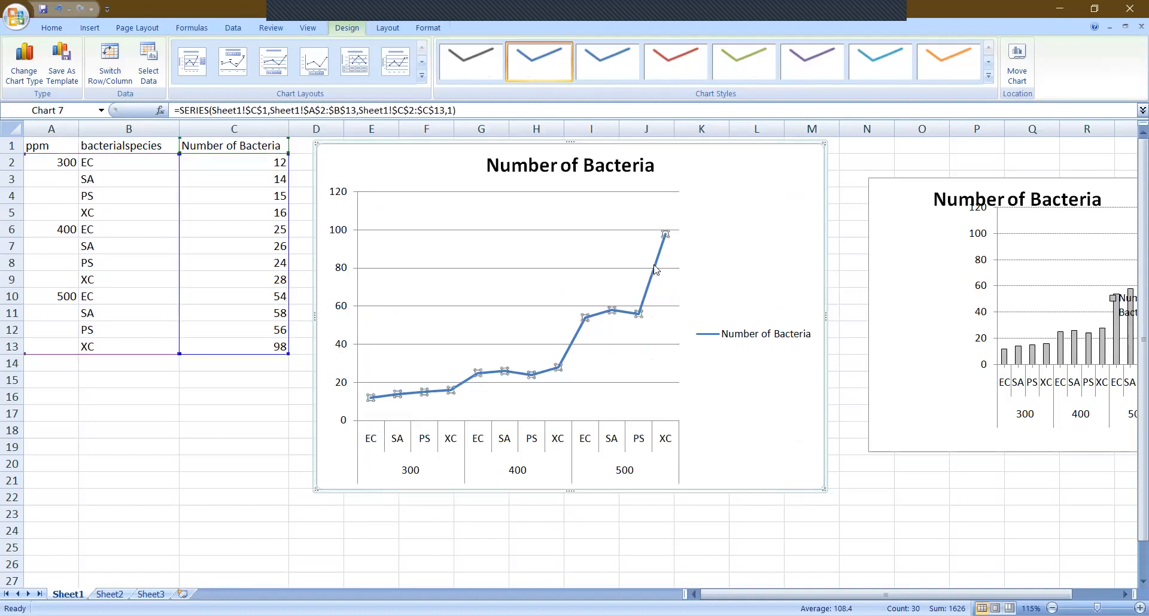
pyautogui.rightClick(654, 269)
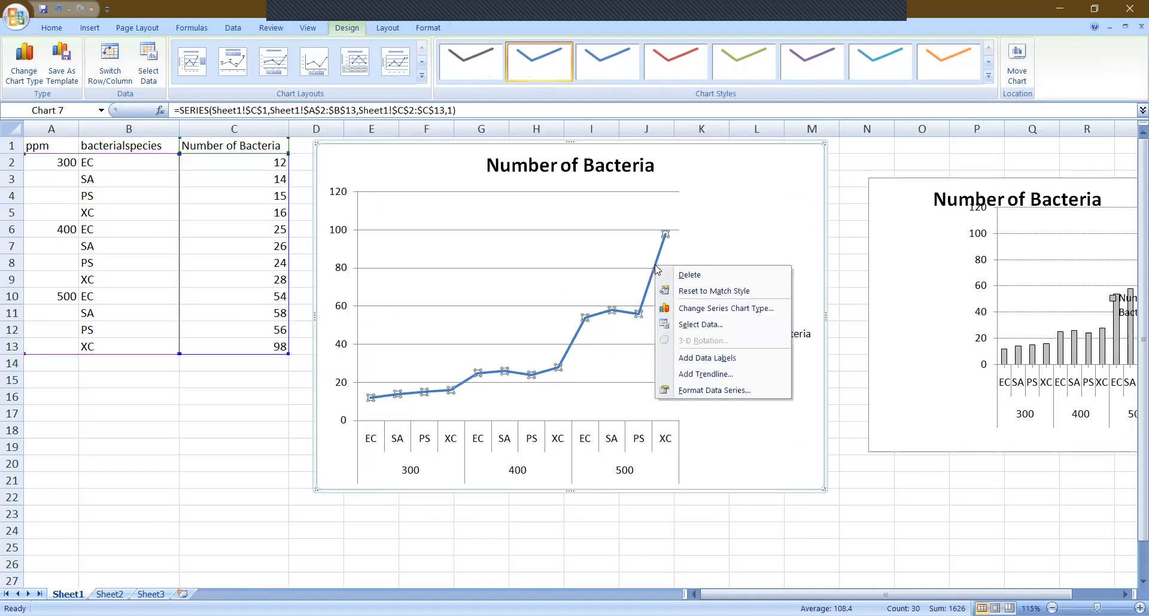
pyautogui.click(712, 374)
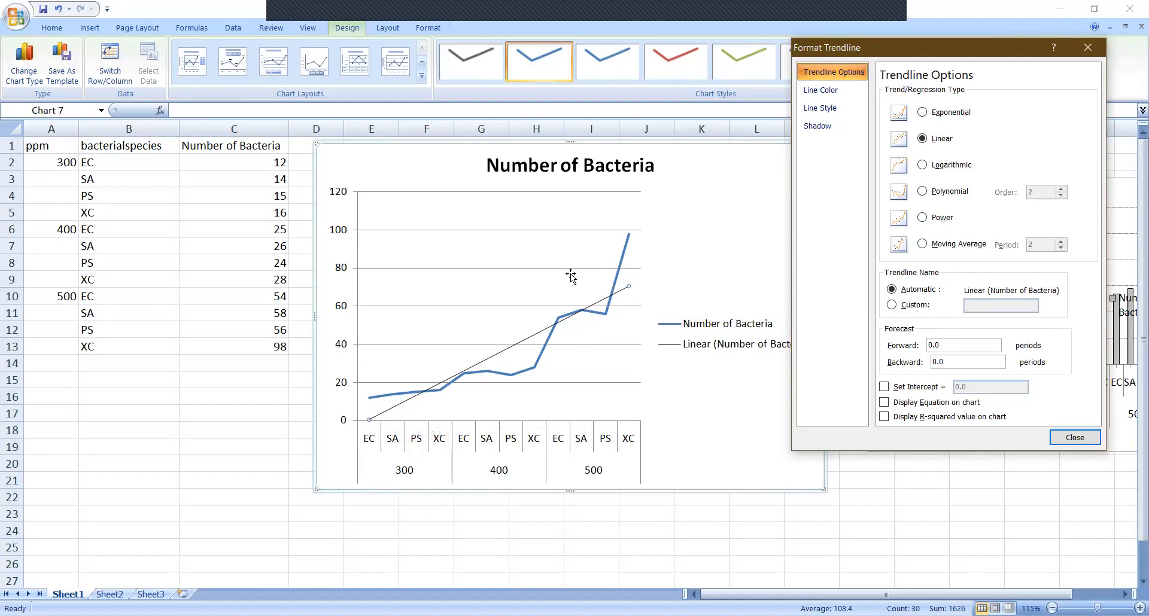
pyautogui.click(884, 403)
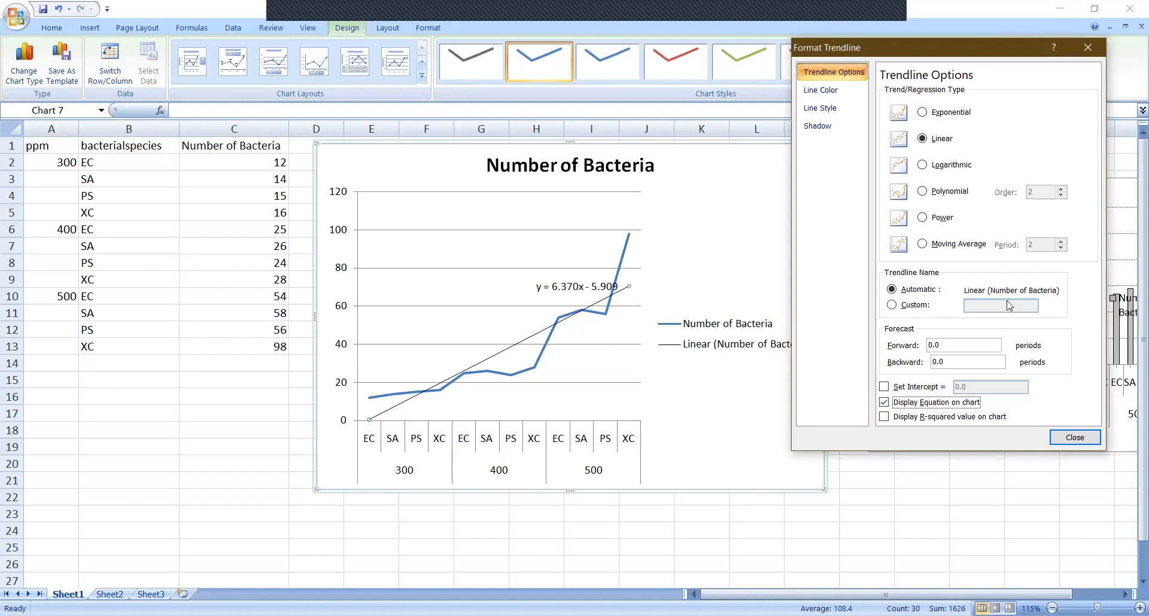
# Move the trendline equation label clear of the lines, beside the trendline's upper end, and close the trendline label formatting.
pyautogui.click(600, 278)
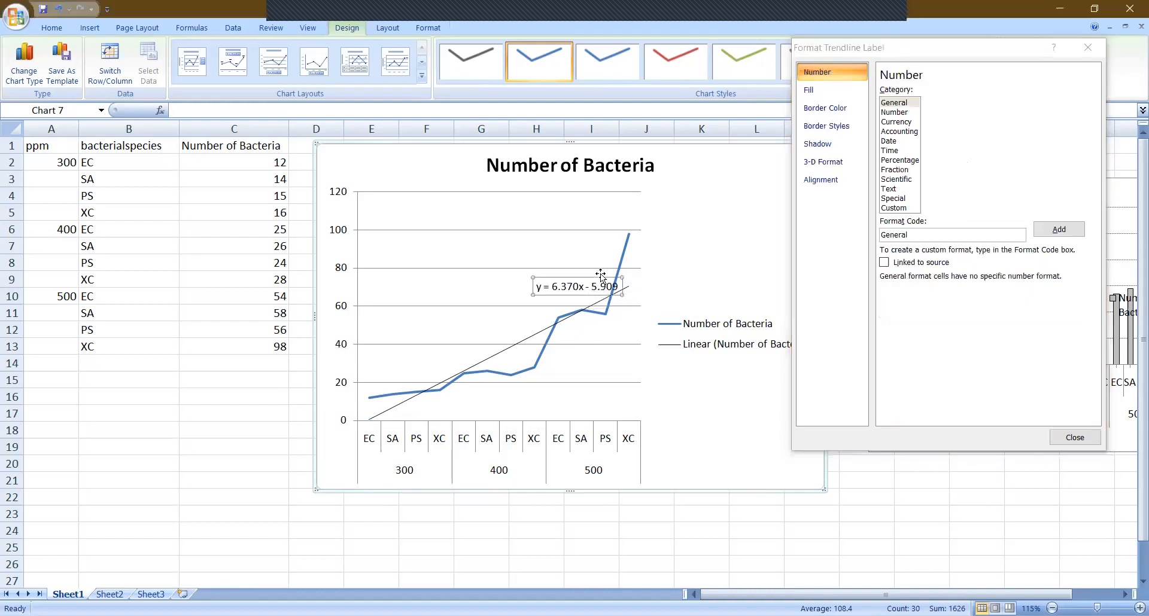
pyautogui.moveTo(599, 276); pyautogui.dragTo(702, 277)
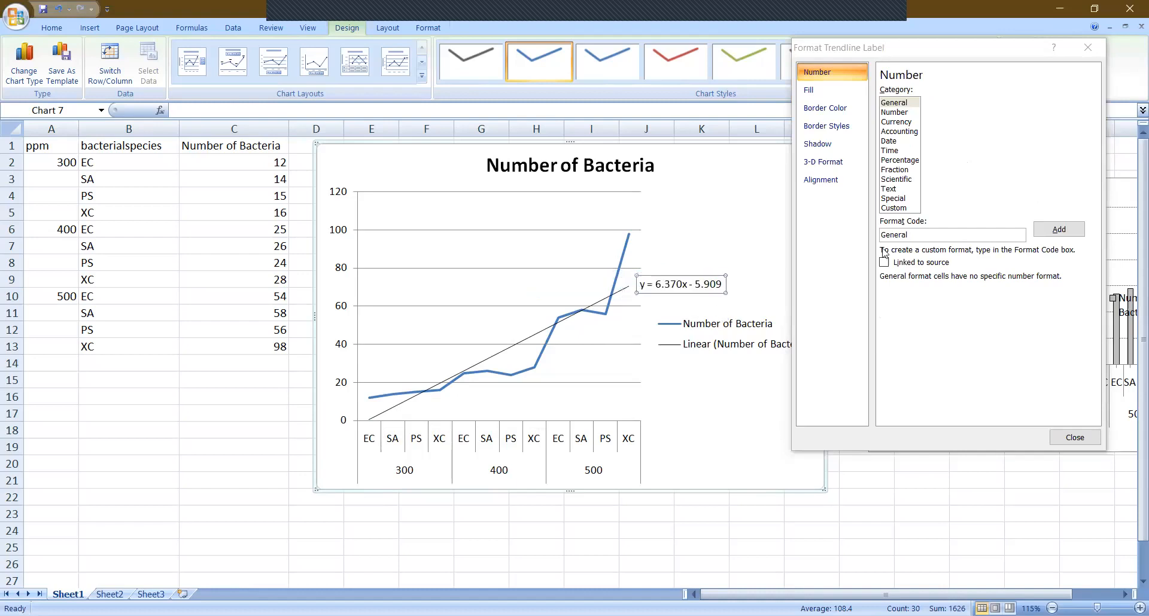
pyautogui.click(734, 172)
pyautogui.click(1087, 442)
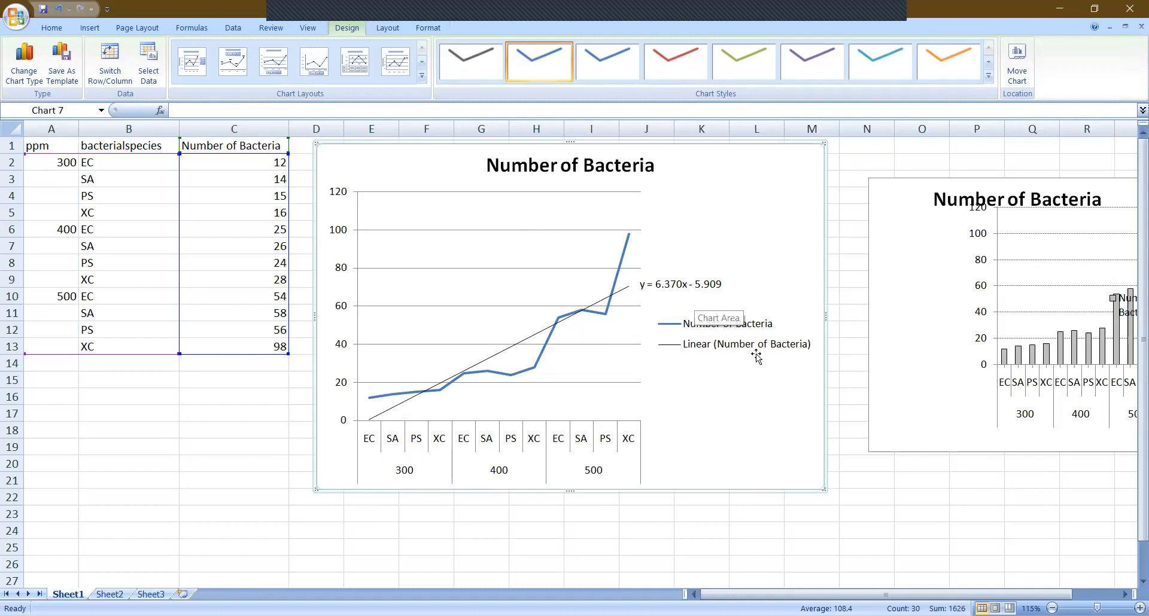
# Widen the line chart slightly into column N and change the Number of Bacteria series line to a solid gray line.
pyautogui.moveTo(825, 316); pyautogui.dragTo(862, 313)
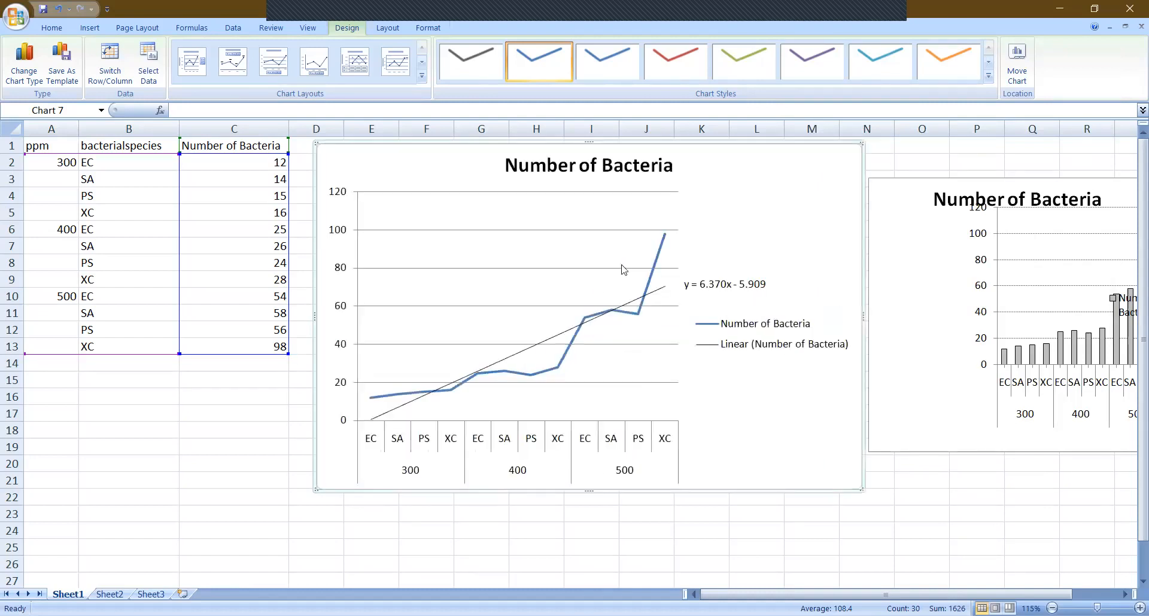
pyautogui.click(661, 250)
pyautogui.rightClick(660, 251)
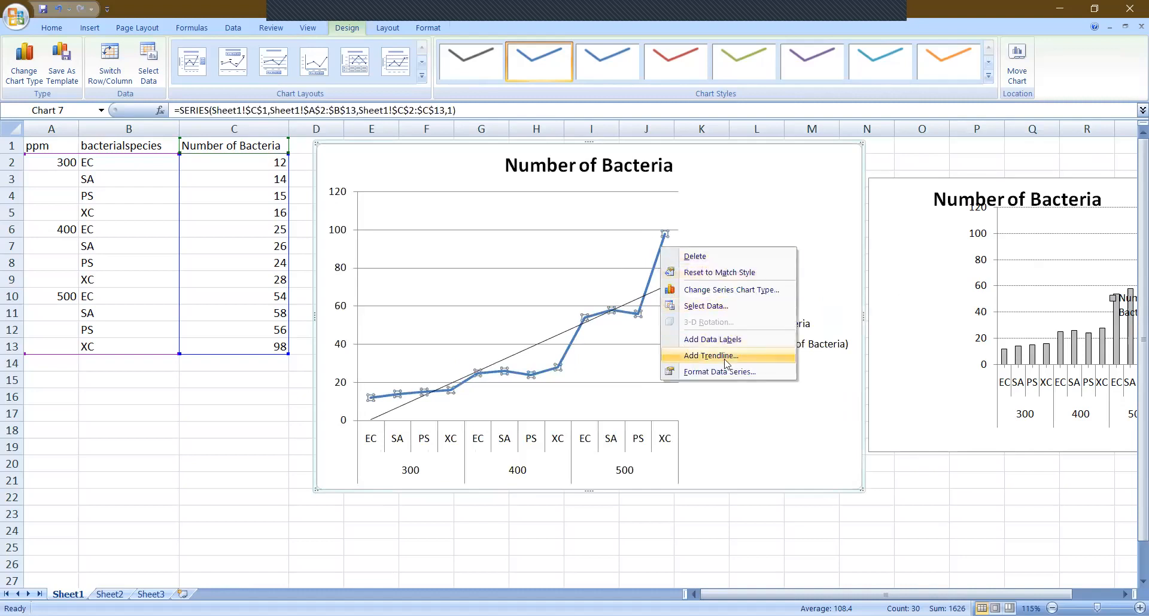
pyautogui.press('Return')
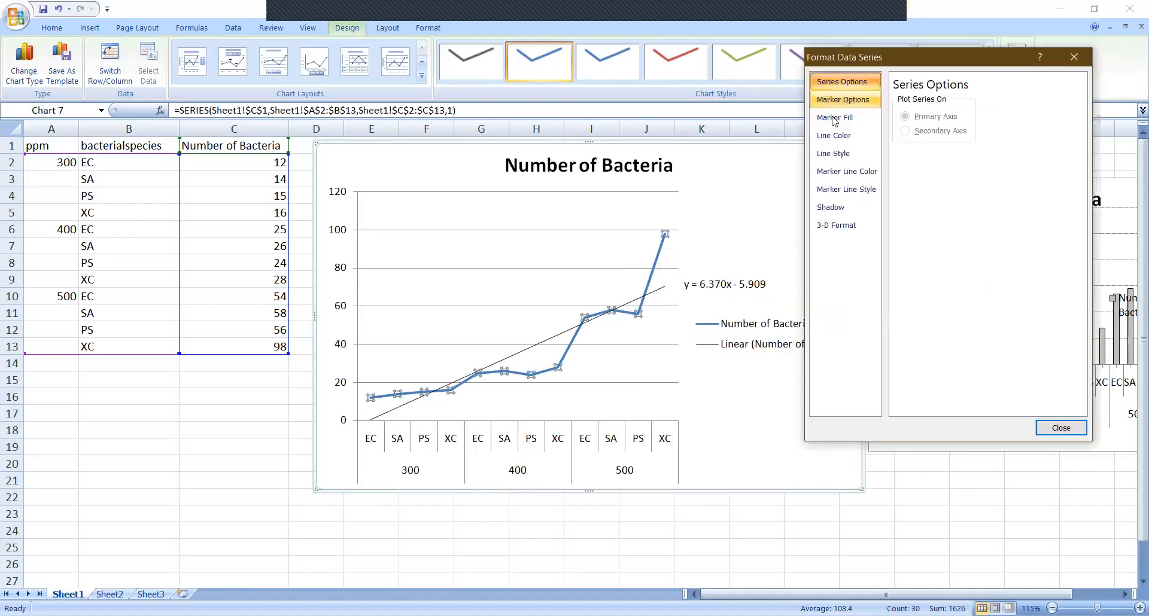
pyautogui.click(836, 136)
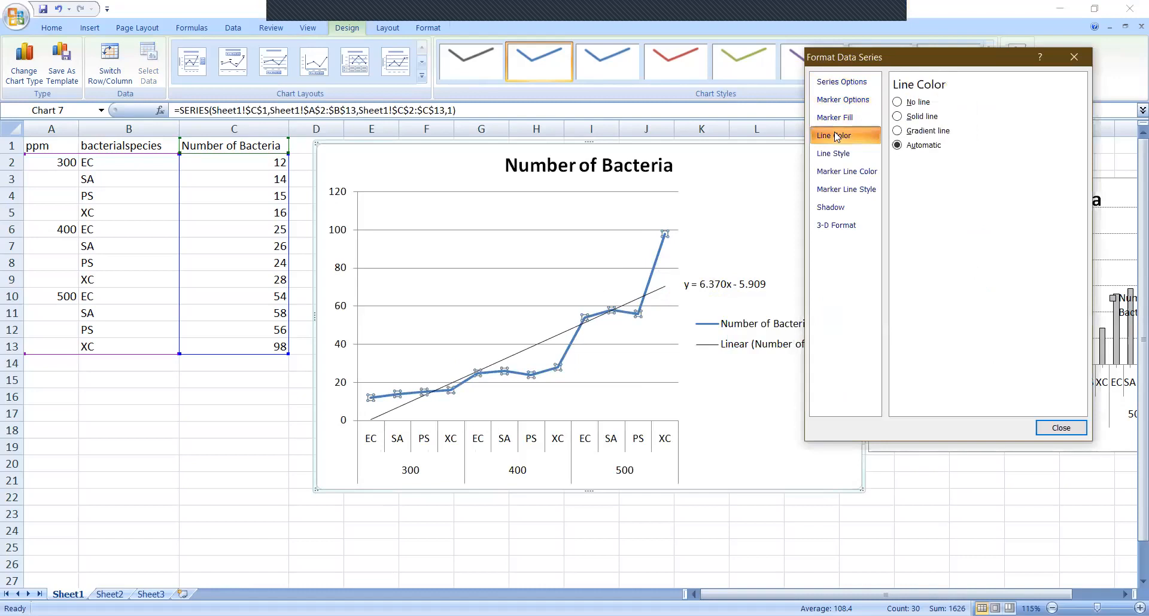
pyautogui.click(926, 116)
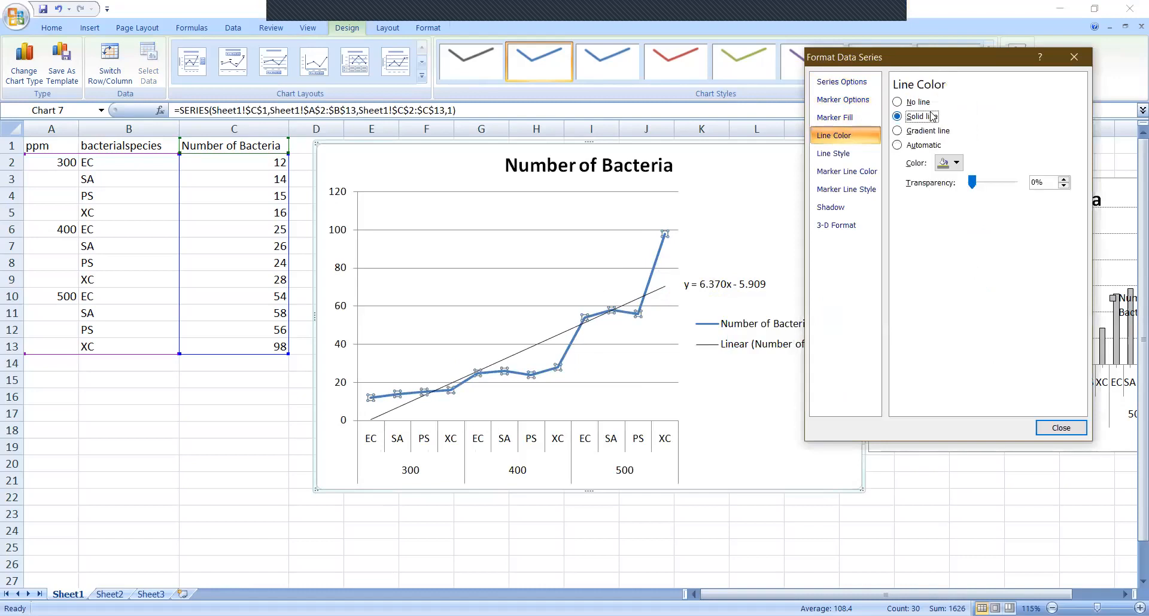
pyautogui.click(1065, 429)
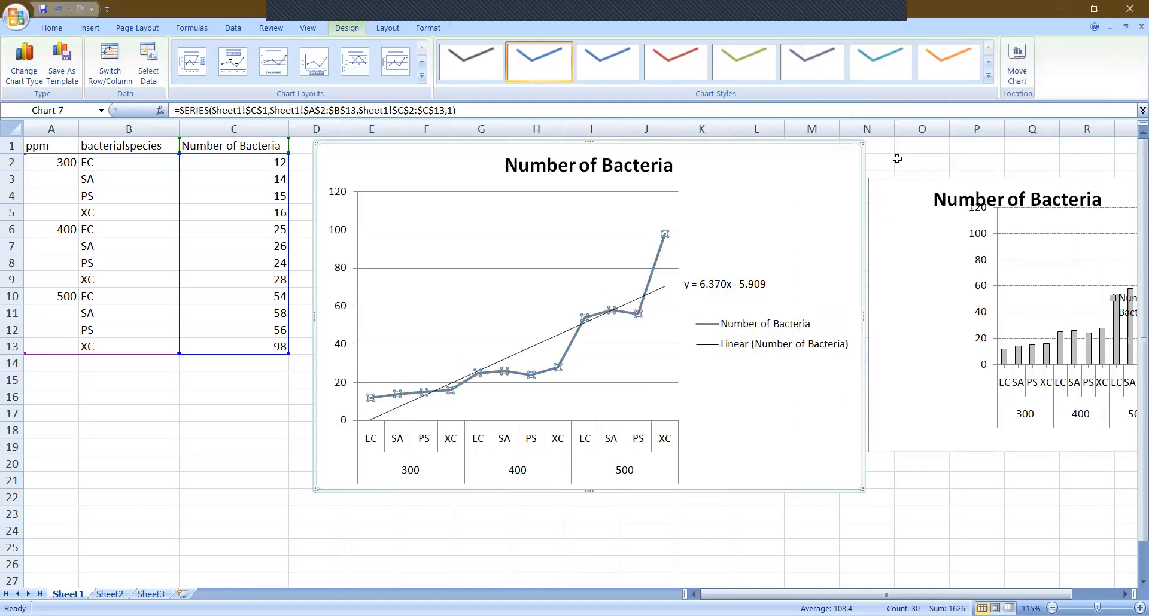
pyautogui.click(897, 158)
# Format the line chart's chart area with a solid white fill.
pyautogui.click(776, 189)
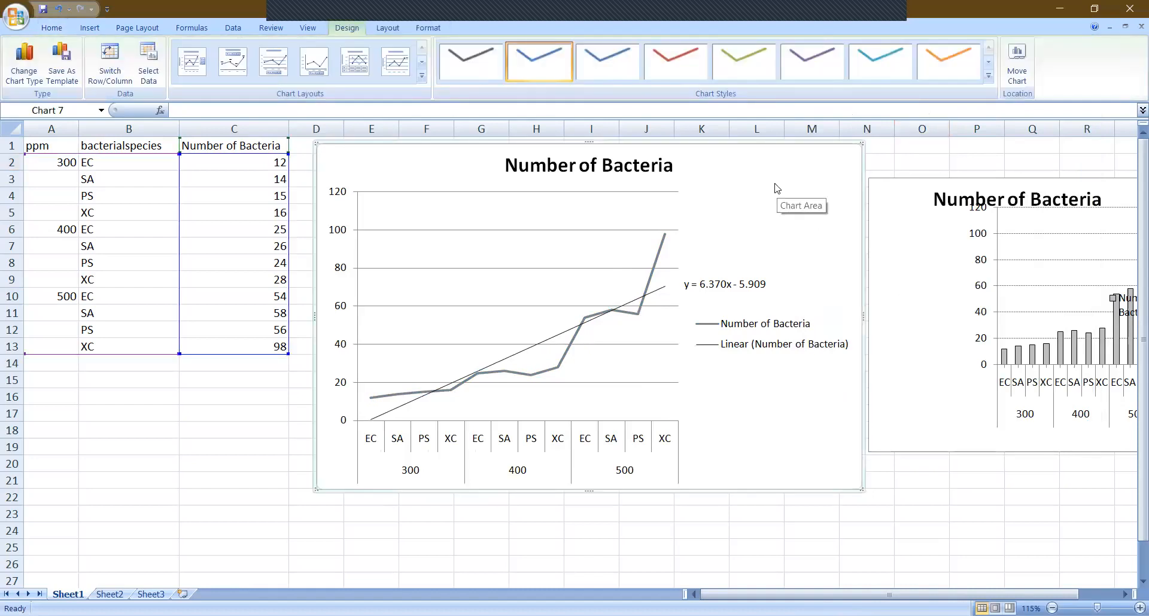
pyautogui.rightClick(776, 188)
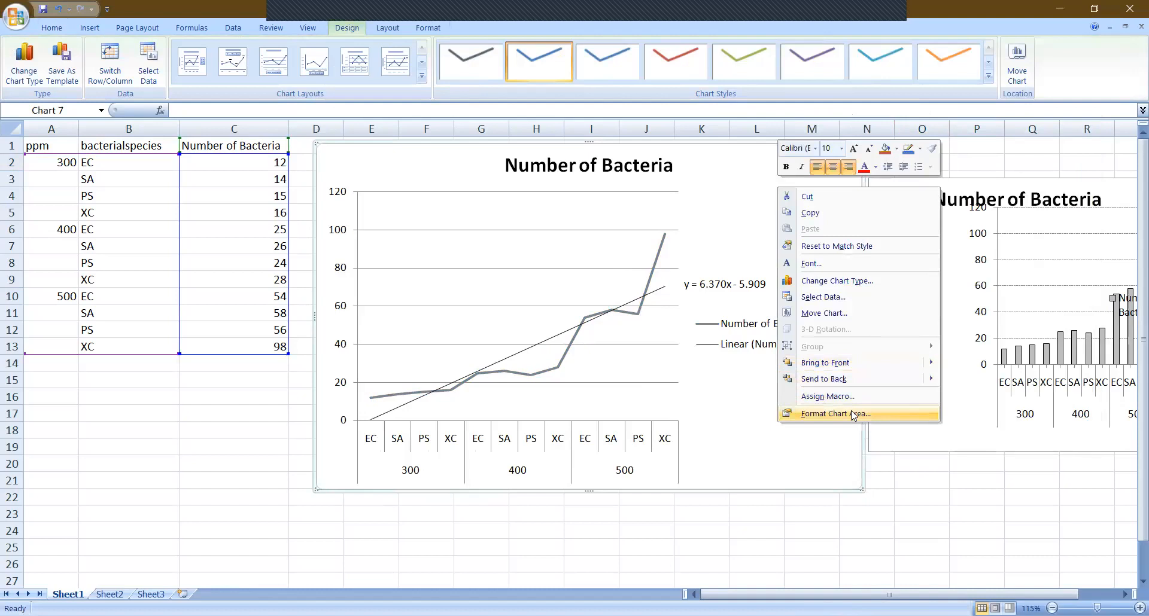
pyautogui.click(835, 414)
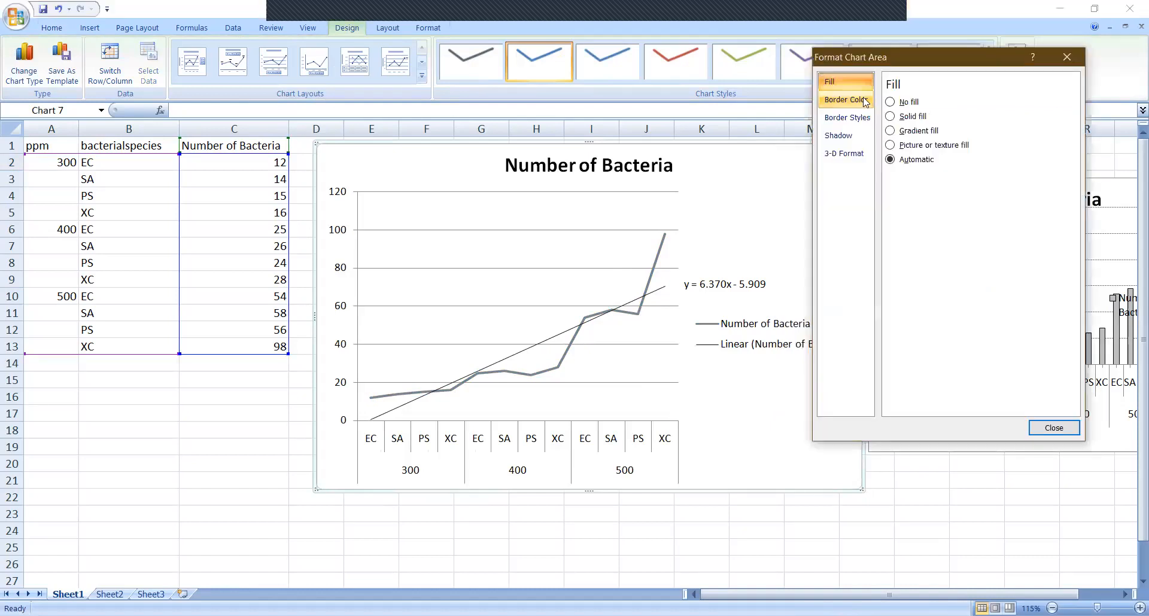
pyautogui.click(890, 116)
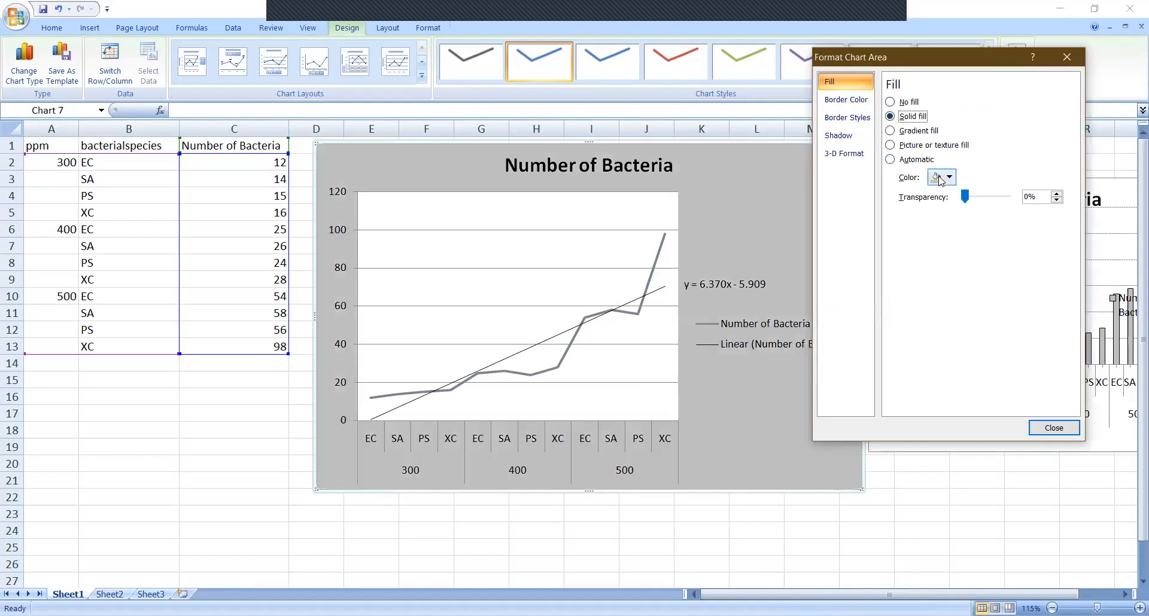
pyautogui.click(941, 177)
pyautogui.click(939, 205)
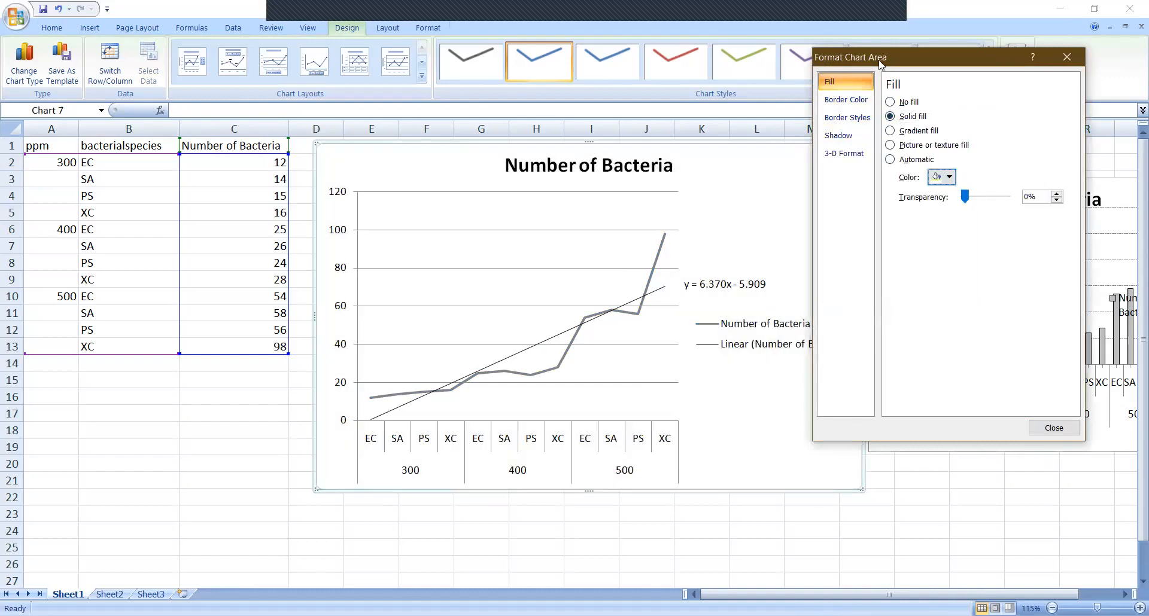
# Set the chart area's border to a solid line and open its color choices.
pyautogui.click(826, 99)
pyautogui.click(897, 116)
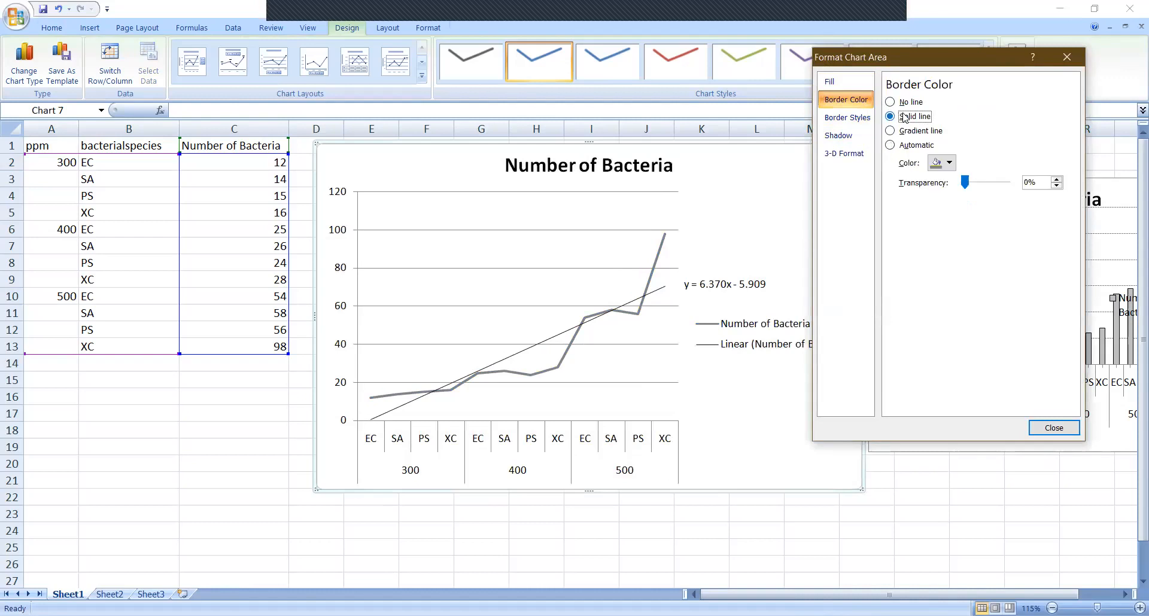
pyautogui.click(941, 163)
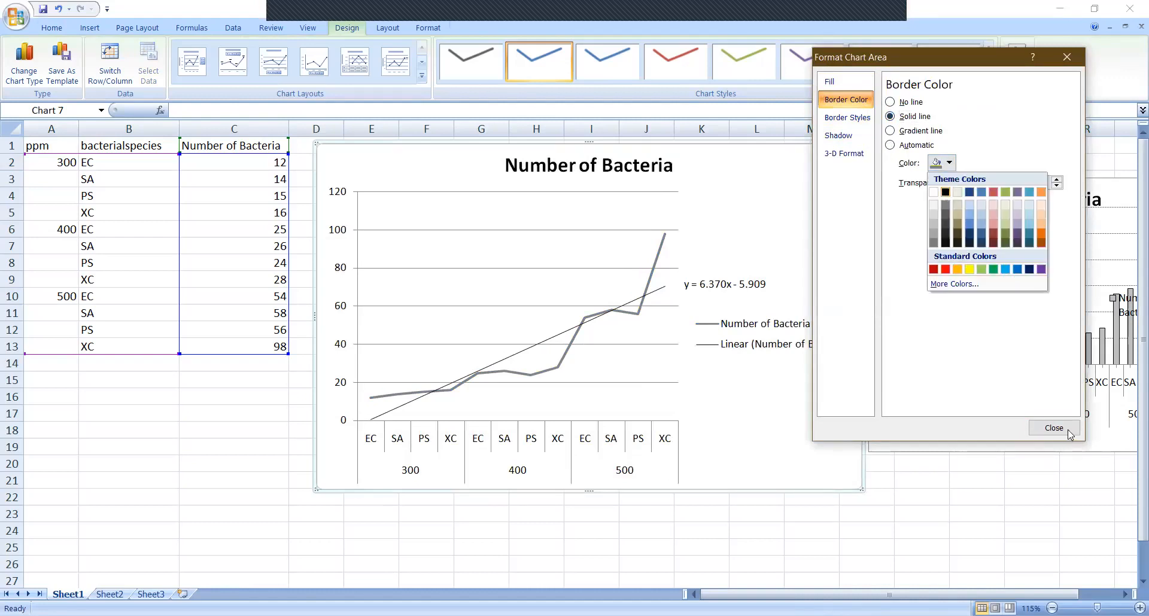